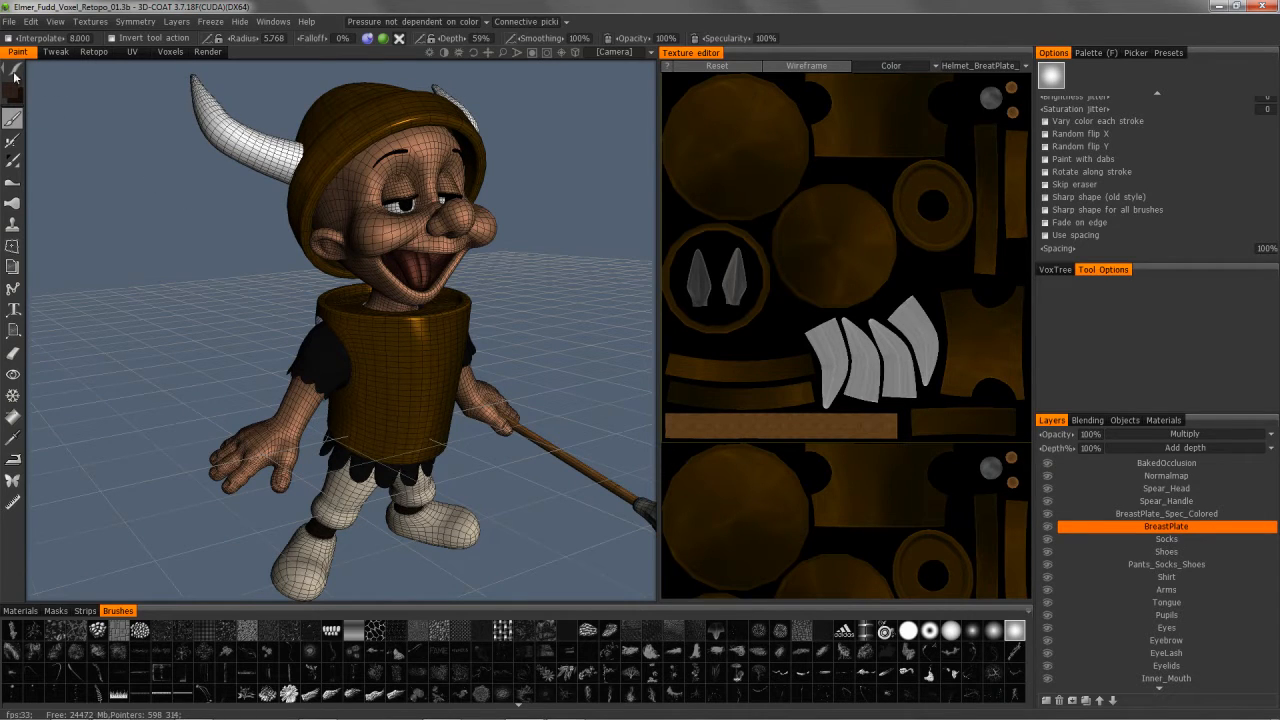
Step: Select the Head layer as the active paint layer
{"action": "mouse_move", "coordinate": [21, 77]}
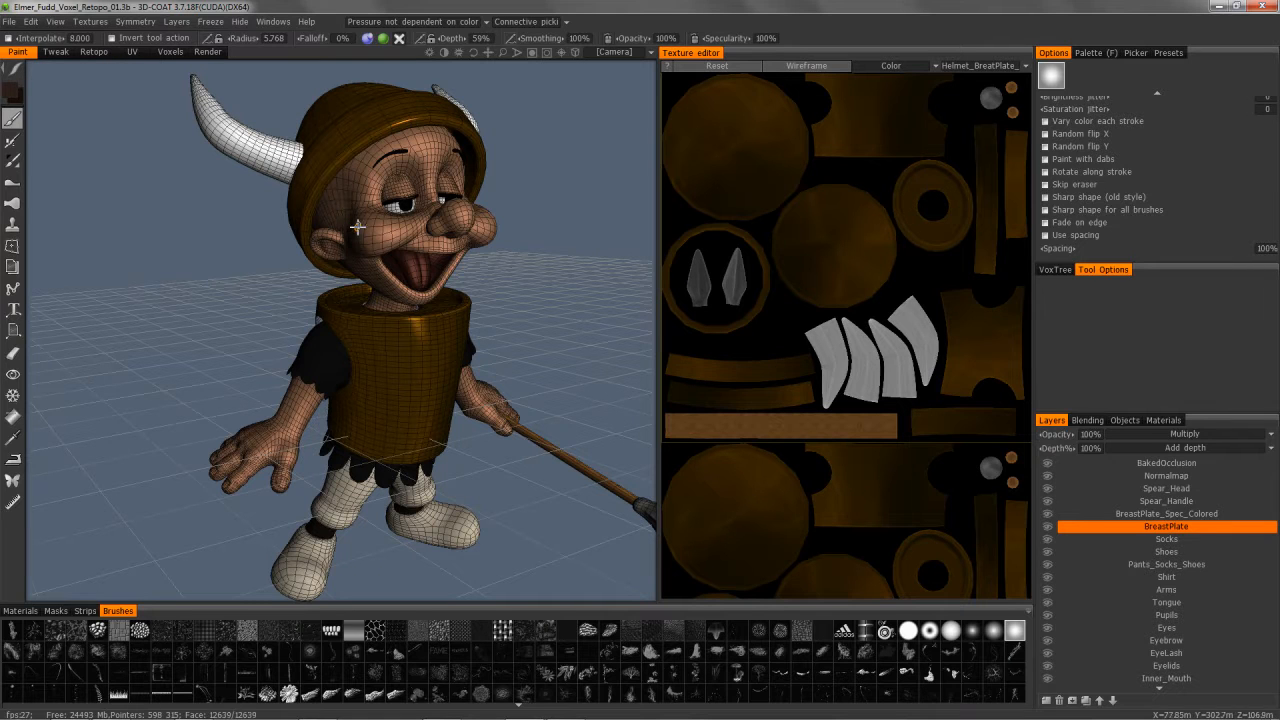
{"action": "left_click_drag", "start_coordinate": [378, 231], "coordinate": [400, 234], "text": "alt"}
{"action": "right_click_drag", "start_coordinate": [379, 235], "coordinate": [400, 235]}
{"action": "left_click_drag", "start_coordinate": [310, 199], "coordinate": [328, 200], "text": "alt"}
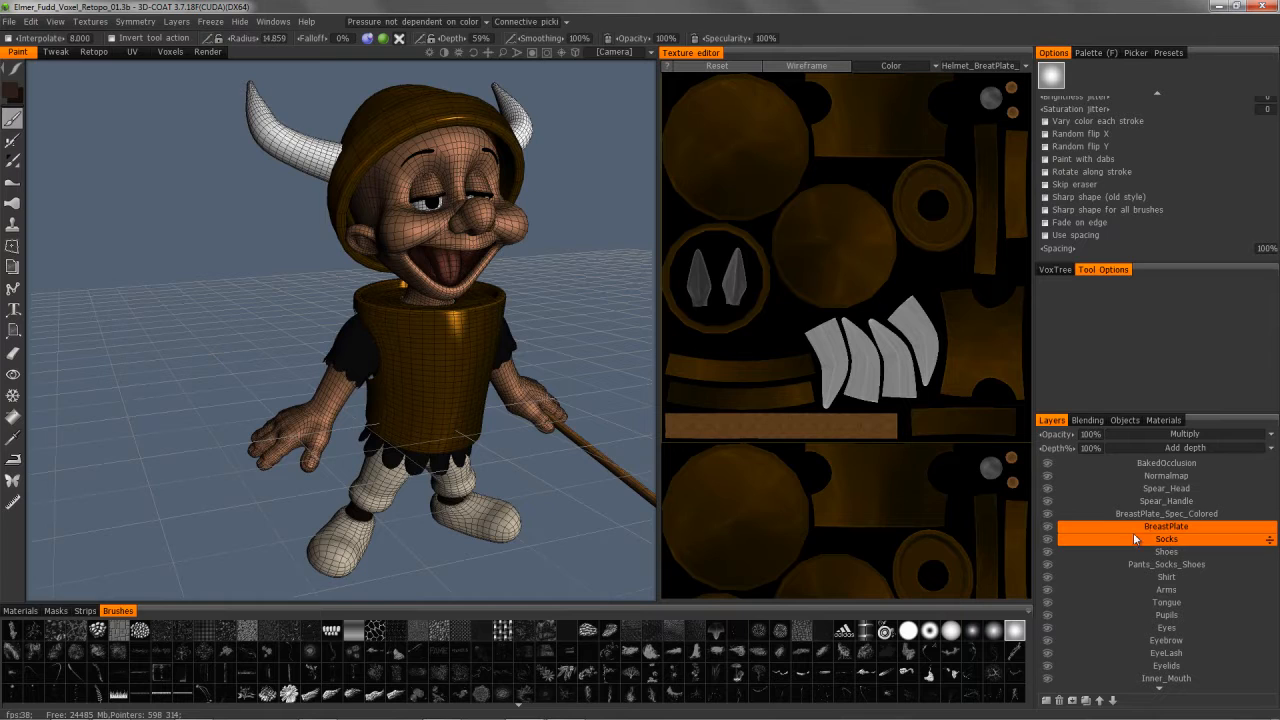
{"action": "left_click", "coordinate": [1152, 643]}
{"action": "scroll", "coordinate": [1164, 656], "scroll_direction": "down", "scroll_amount": 2}
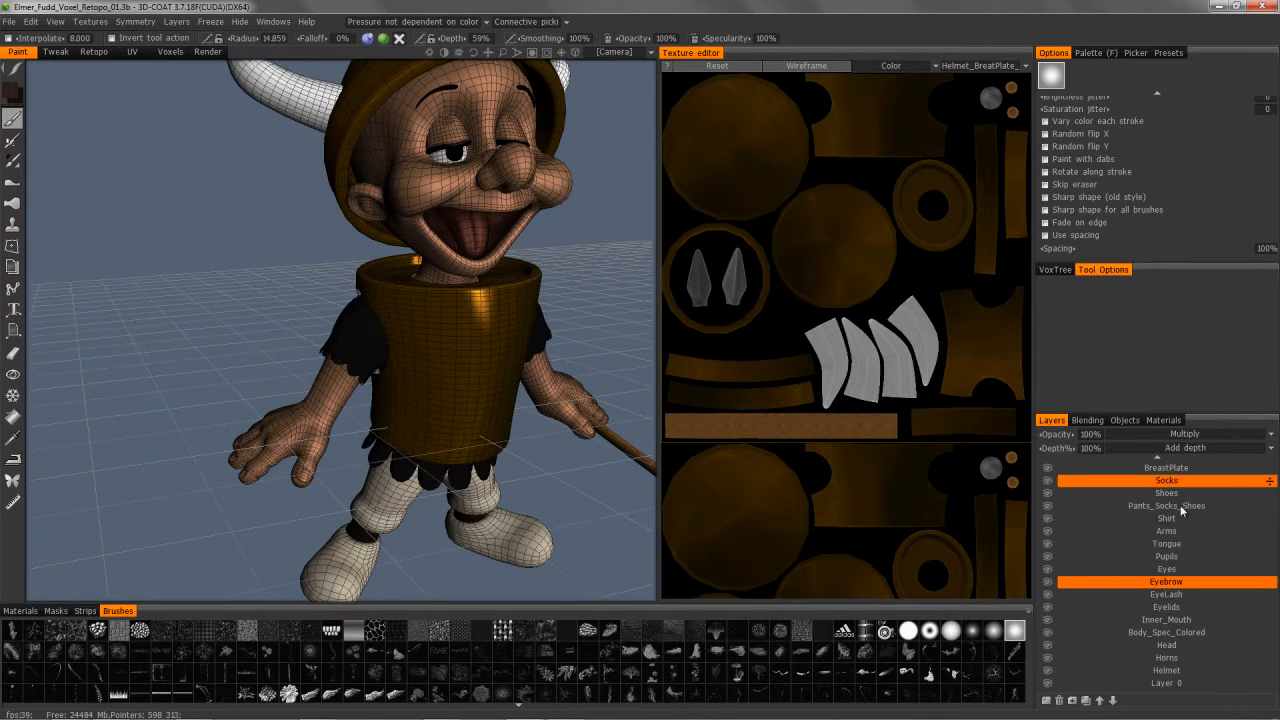
{"action": "left_click", "coordinate": [1165, 648]}
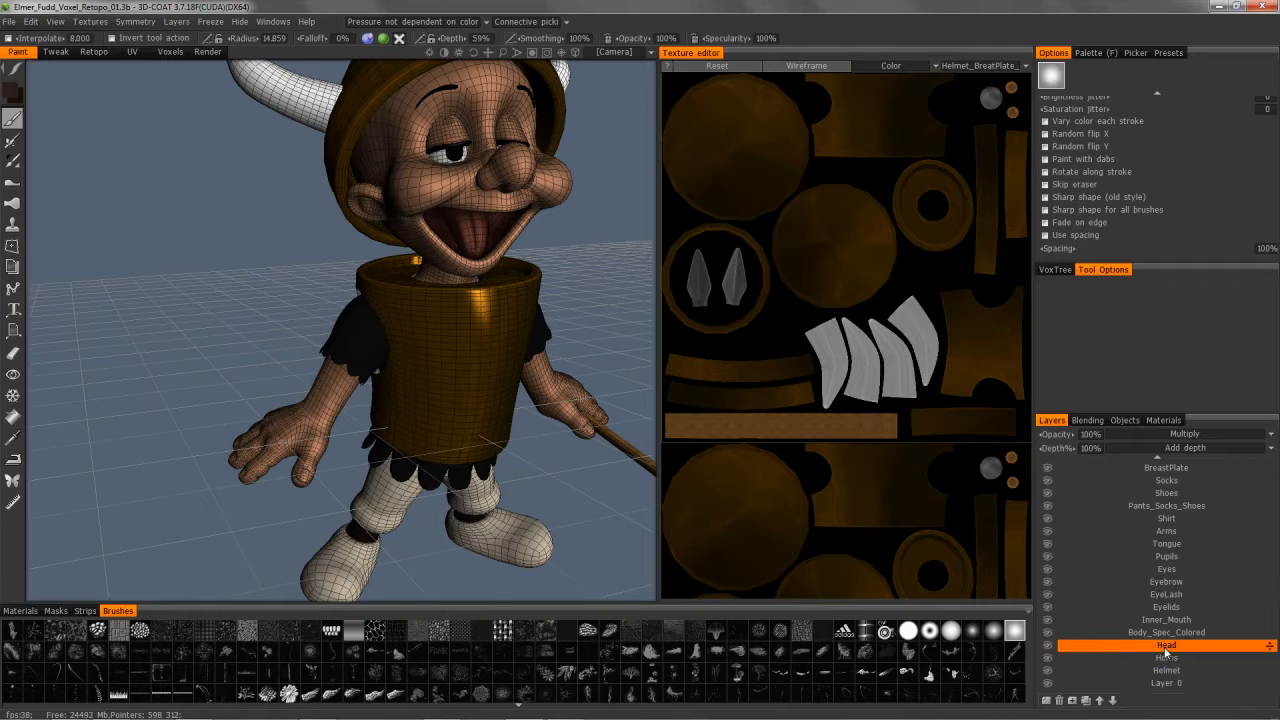
Step: Add a new layer above Head and paint a dark stroke across the character's cheek with a brush radius of 9.769
{"action": "left_click", "coordinate": [1046, 704]}
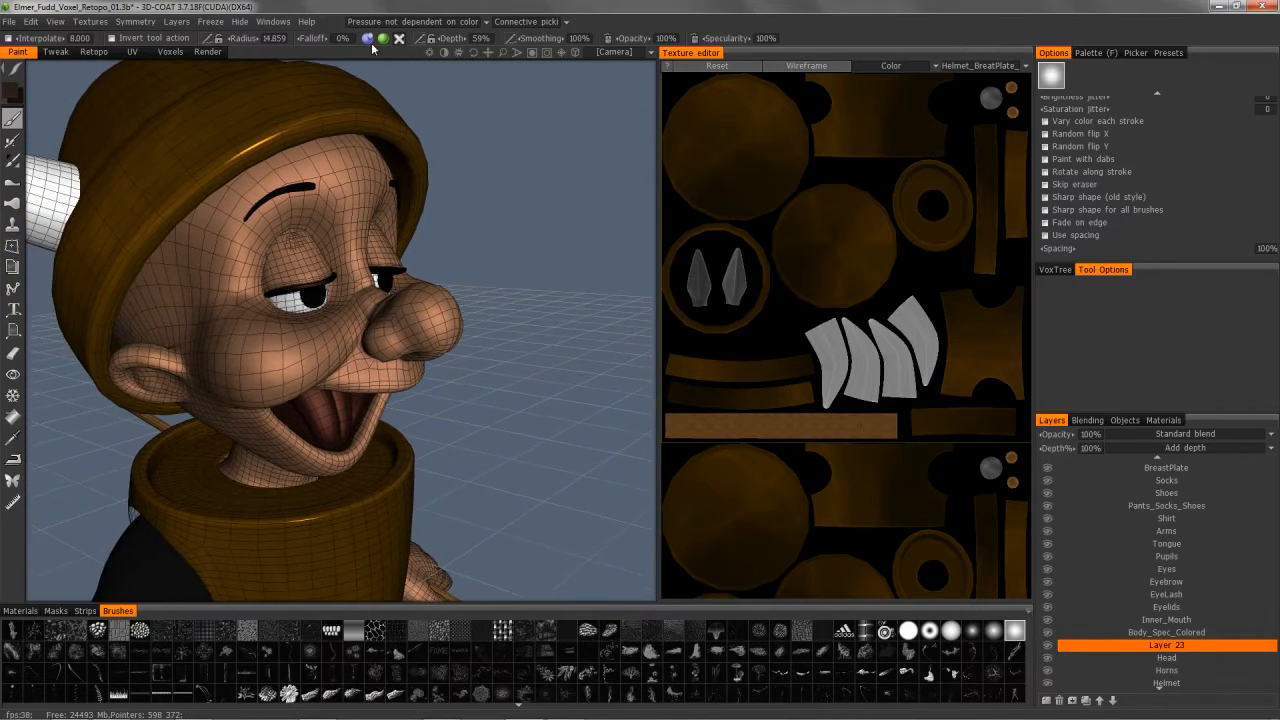
{"action": "mouse_move", "coordinate": [368, 42]}
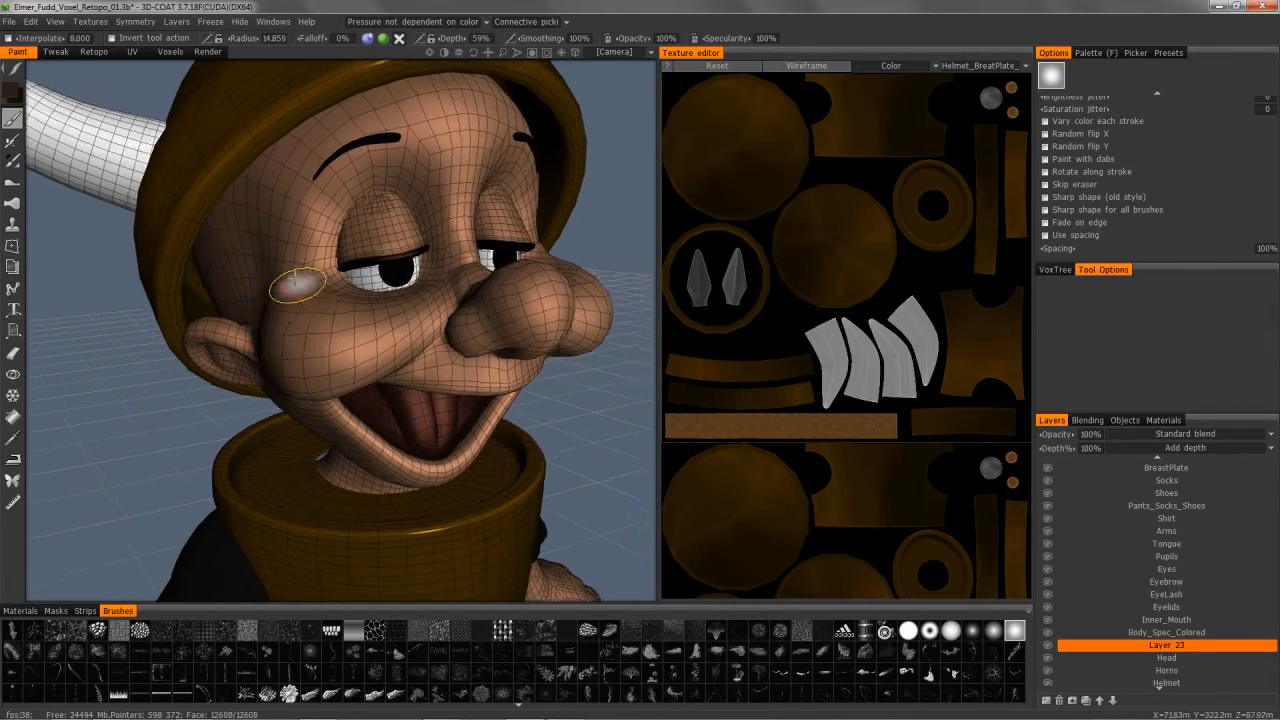
{"action": "scroll", "coordinate": [343, 337], "scroll_direction": "down", "scroll_amount": 3}
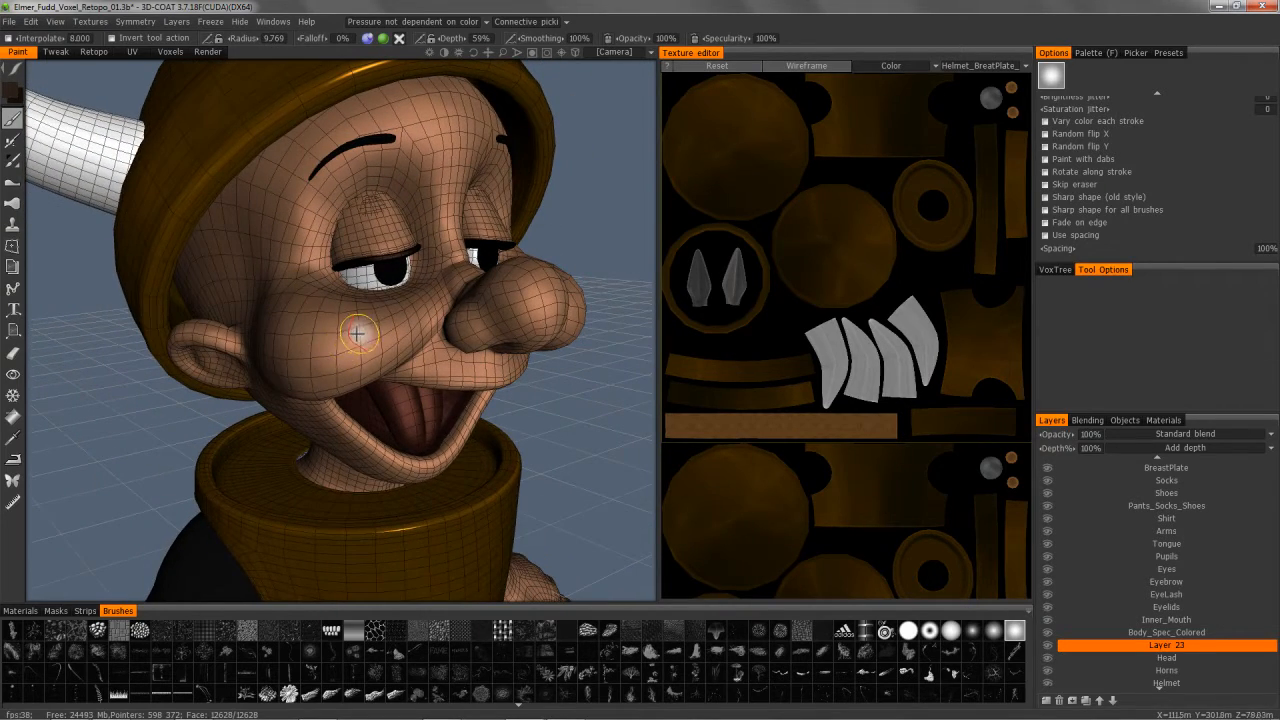
{"action": "left_click_drag", "start_coordinate": [398, 323], "coordinate": [283, 360]}
{"action": "left_click_drag", "start_coordinate": [336, 424], "coordinate": [360, 309], "text": "alt"}
Step: Paint further dark strokes over the cheek with brush pressure affecting radius and depth
{"action": "mouse_move", "coordinate": [19, 78]}
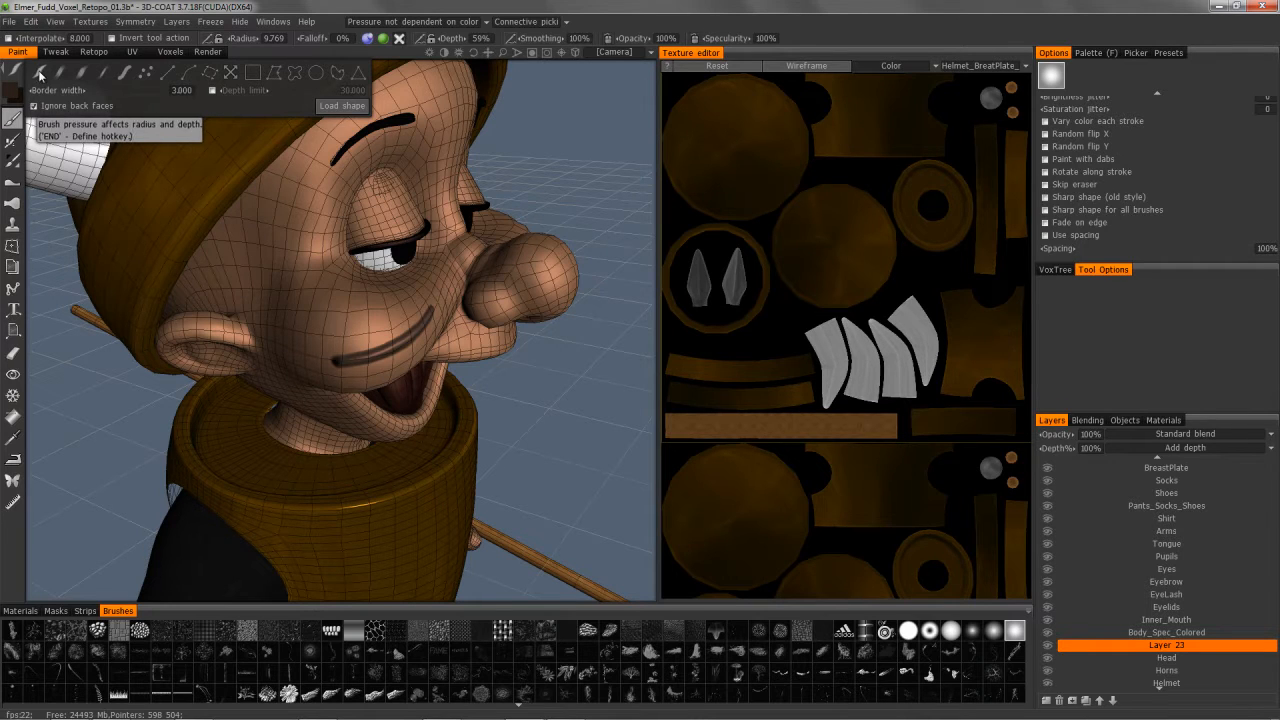
{"action": "left_click_drag", "start_coordinate": [337, 300], "coordinate": [405, 300], "text": "alt"}
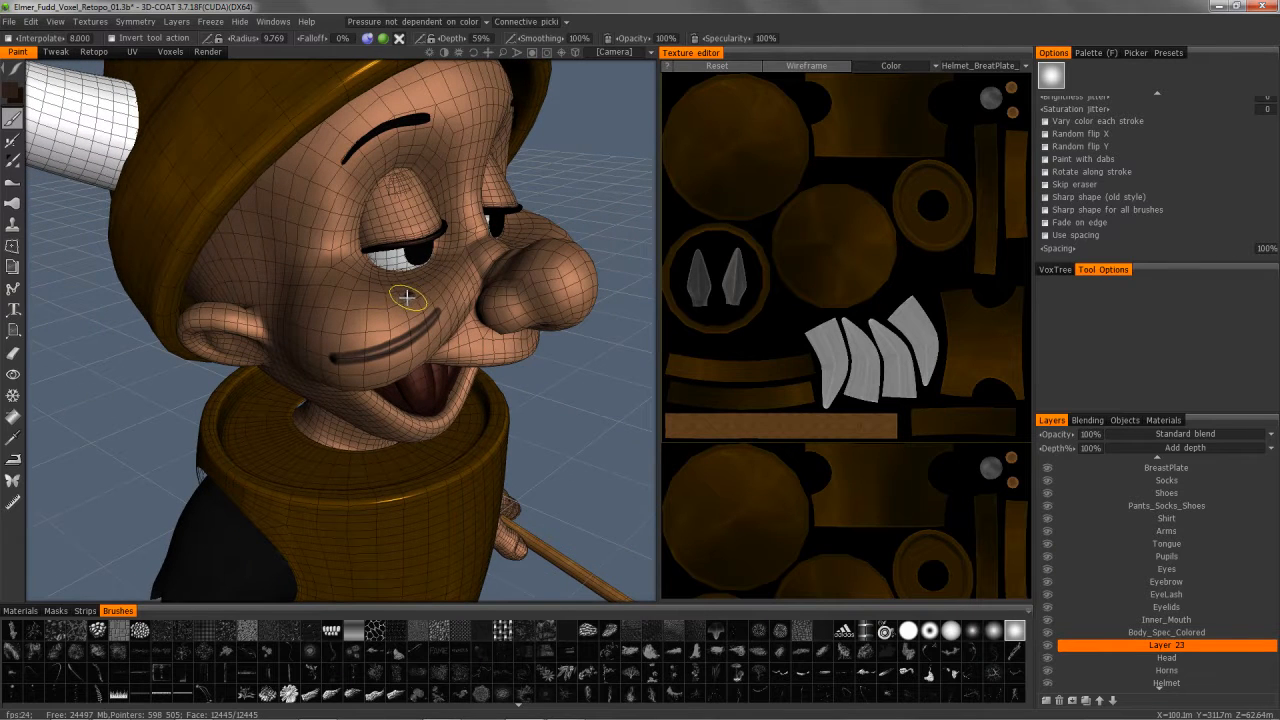
{"action": "mouse_move", "coordinate": [386, 312]}
{"action": "left_mouse_down"}
{"action": "mouse_move", "coordinate": [285, 340]}
{"action": "mouse_move", "coordinate": [330, 343]}
{"action": "mouse_move", "coordinate": [294, 323]}
{"action": "mouse_move", "coordinate": [386, 283]}
{"action": "left_mouse_up"}
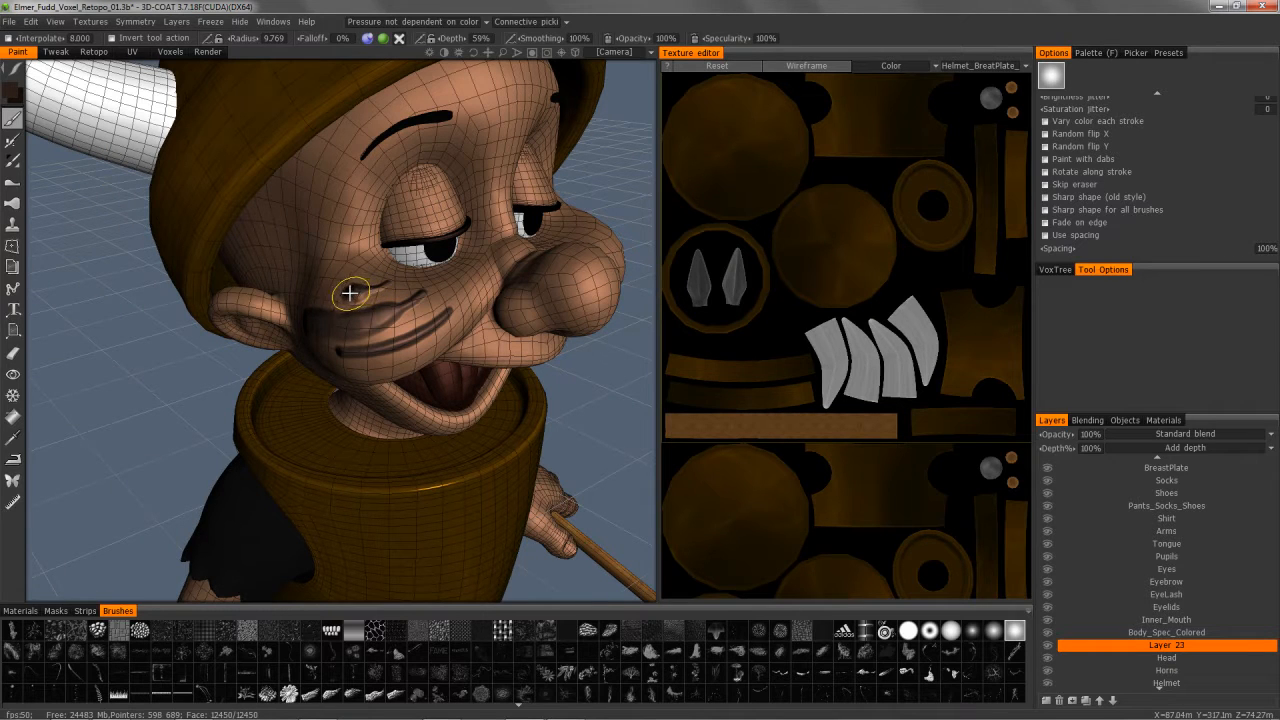
Step: Undo all the dark strokes painted on the cheek
{"action": "left_click_drag", "start_coordinate": [157, 135], "coordinate": [171, 175], "text": "alt"}
{"action": "key", "text": "ctrl+z"}
{"action": "key", "text": "ctrl+z"}
{"action": "key", "text": "ctrl+z"}
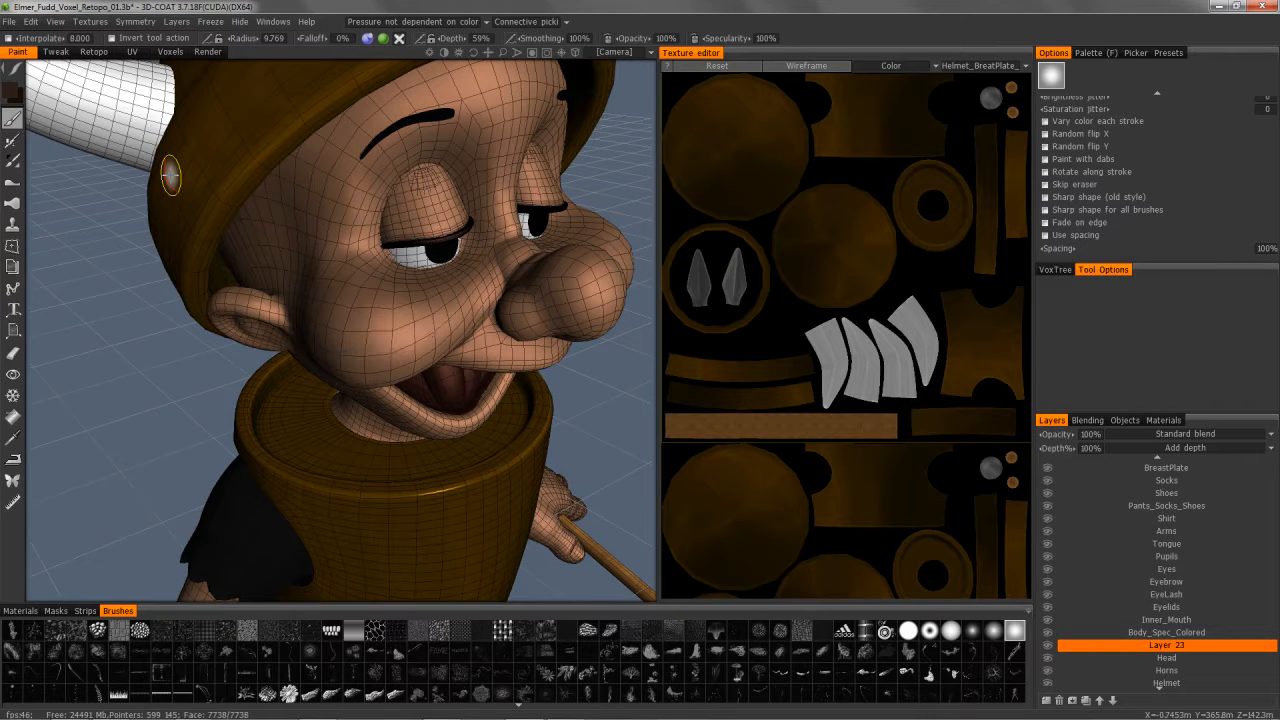
Step: Choose a pen-pressure mode again and paint several dark trial strokes over the cheek
{"action": "left_click", "coordinate": [14, 74]}
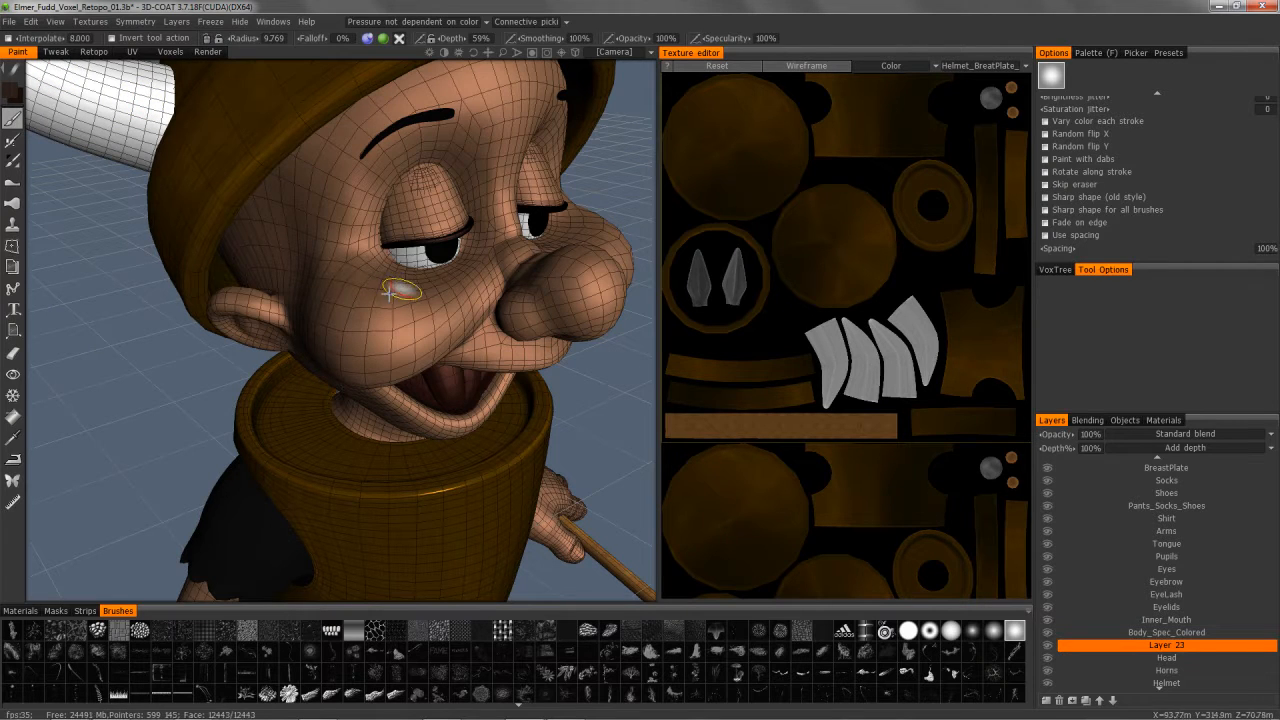
{"action": "mouse_move", "coordinate": [418, 292]}
{"action": "left_mouse_down"}
{"action": "mouse_move", "coordinate": [333, 323]}
{"action": "mouse_move", "coordinate": [337, 293]}
{"action": "mouse_move", "coordinate": [368, 350]}
{"action": "mouse_move", "coordinate": [394, 349]}
{"action": "left_mouse_up"}
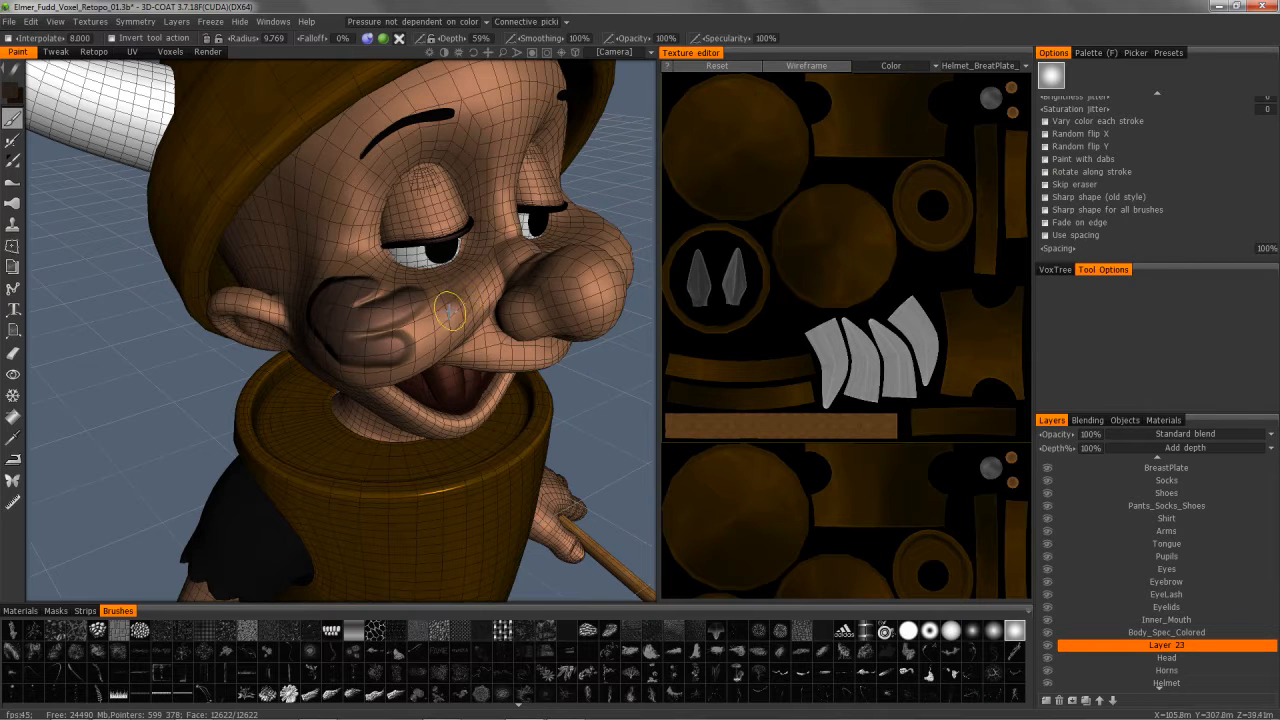
{"action": "mouse_move", "coordinate": [438, 323]}
{"action": "left_mouse_down"}
{"action": "mouse_move", "coordinate": [393, 354]}
{"action": "mouse_move", "coordinate": [350, 331]}
{"action": "mouse_move", "coordinate": [345, 360]}
{"action": "mouse_move", "coordinate": [268, 327]}
{"action": "mouse_move", "coordinate": [225, 350]}
{"action": "left_mouse_up"}
Step: Undo the trial strokes together with the added layer, and paint one stroke across the cheek on the Head layer
{"action": "key", "text": "ctrl+z"}
{"action": "key", "text": "ctrl+z"}
{"action": "key", "text": "ctrl+z"}
{"action": "left_click_drag", "start_coordinate": [300, 360], "coordinate": [346, 355], "text": "alt"}
{"action": "mouse_move", "coordinate": [430, 341]}
{"action": "left_mouse_down"}
{"action": "mouse_move", "coordinate": [355, 374]}
{"action": "mouse_move", "coordinate": [285, 349]}
{"action": "mouse_move", "coordinate": [395, 349]}
{"action": "mouse_move", "coordinate": [302, 355]}
{"action": "mouse_move", "coordinate": [380, 434]}
{"action": "mouse_move", "coordinate": [315, 370]}
{"action": "left_mouse_up"}
Step: Display the Normals texture of the Head texture set in the texture editor
{"action": "left_click", "coordinate": [890, 65]}
{"action": "left_click", "coordinate": [878, 91]}
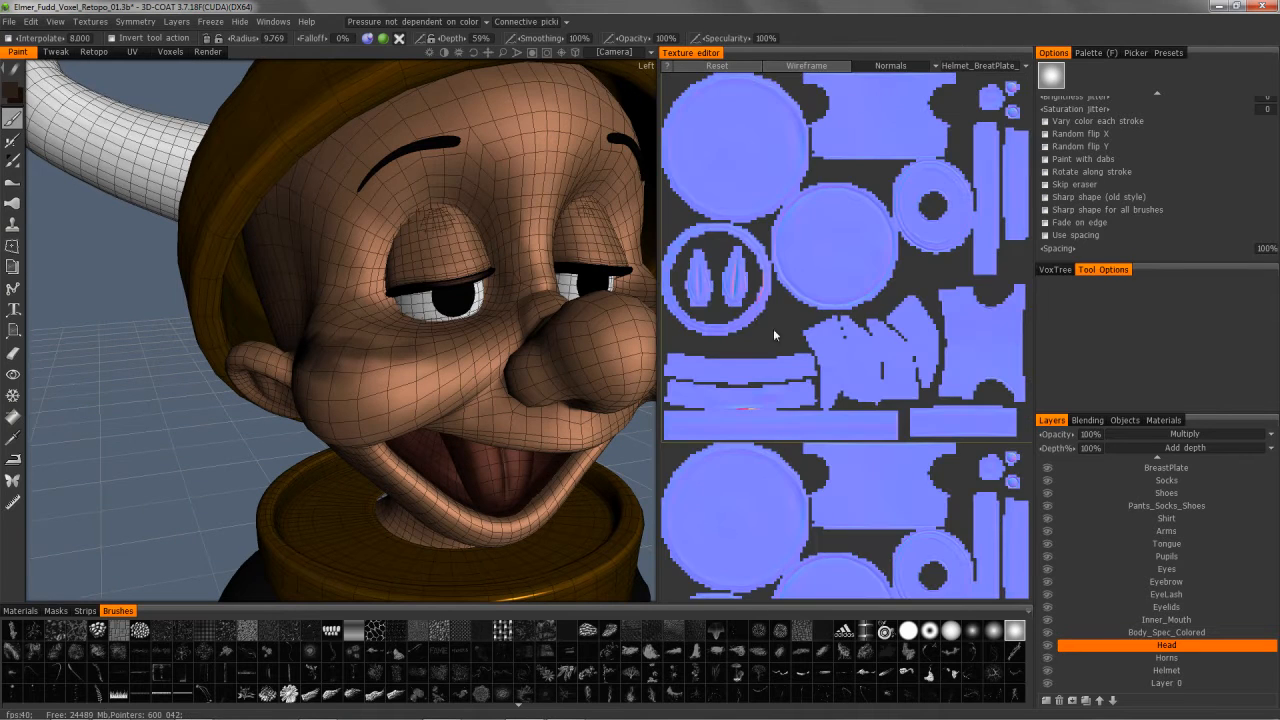
{"action": "left_click", "coordinate": [970, 66]}
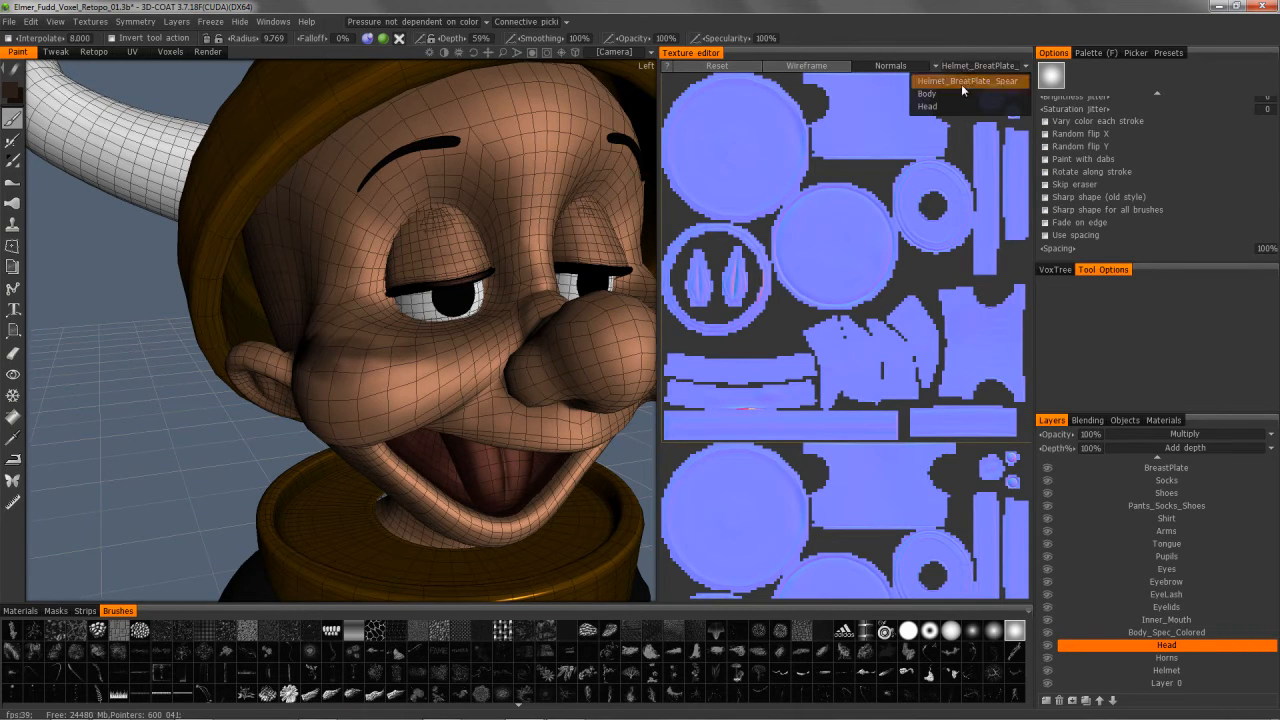
{"action": "left_click", "coordinate": [921, 99]}
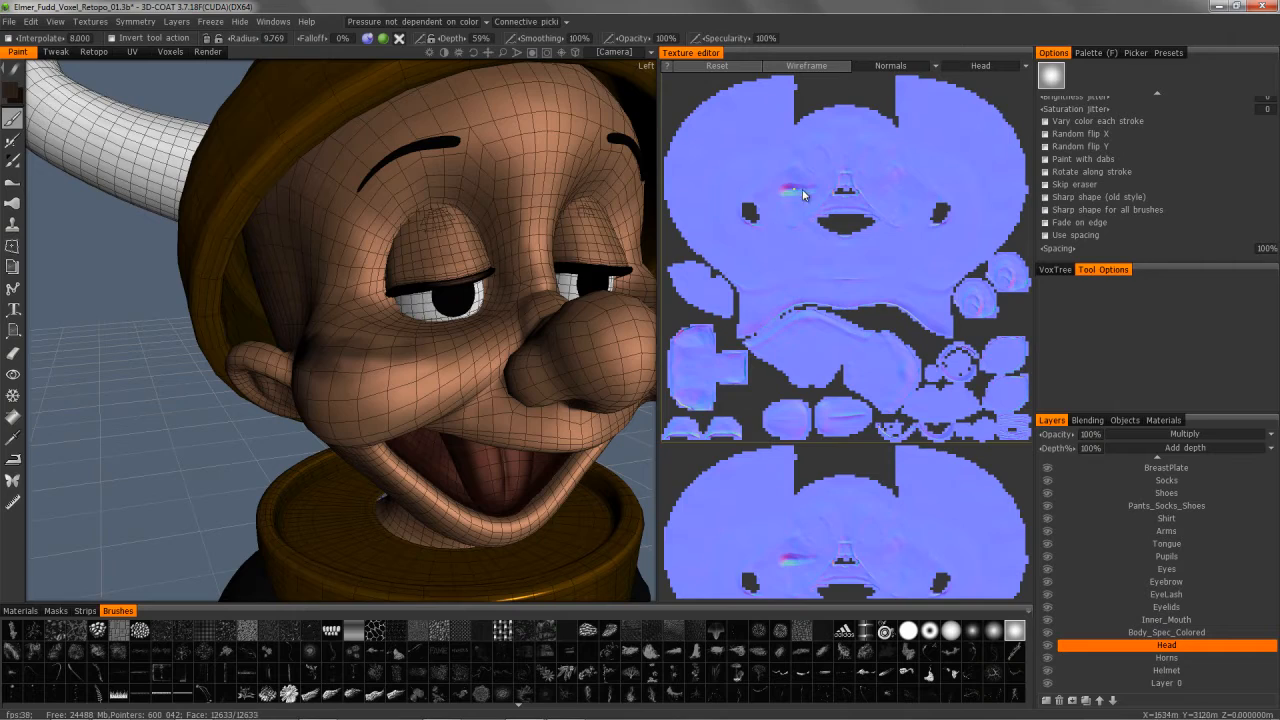
Step: Paint dark strokes across the cheek with brush pressure modifying radius, depth and opacity
{"action": "left_click_drag", "start_coordinate": [330, 400], "coordinate": [430, 365], "text": "alt"}
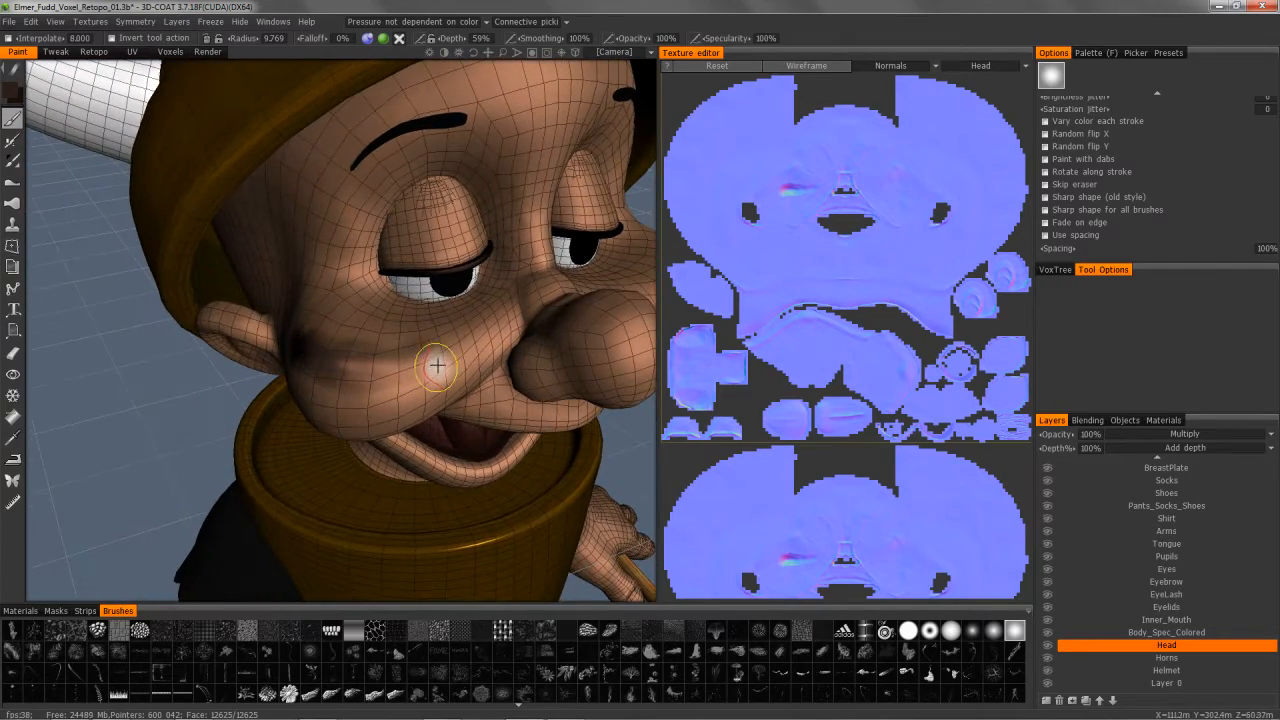
{"action": "right_click_drag", "start_coordinate": [600, 285], "coordinate": [575, 300], "text": "alt"}
{"action": "middle_click_drag", "start_coordinate": [575, 300], "coordinate": [343, 386], "text": "alt"}
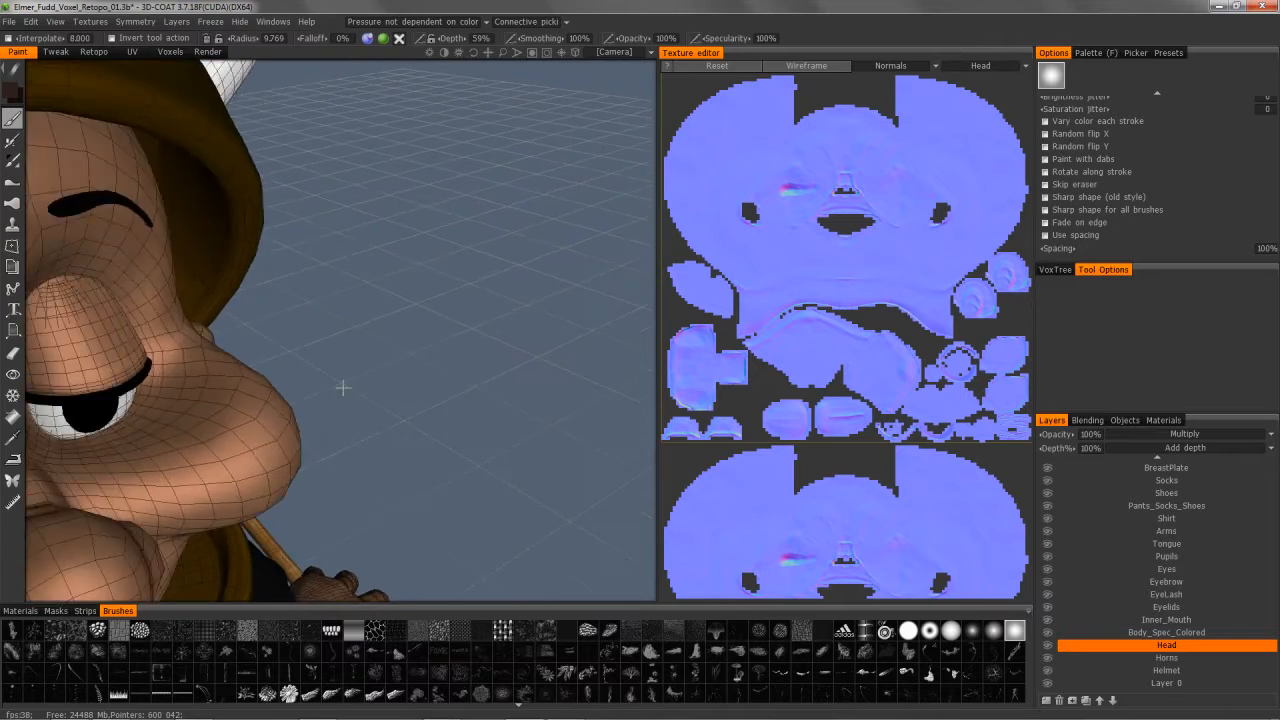
{"action": "right_click_drag", "start_coordinate": [343, 386], "coordinate": [150, 415], "text": "alt"}
{"action": "middle_click_drag", "start_coordinate": [150, 415], "coordinate": [219, 267], "text": "alt"}
{"action": "left_click_drag", "start_coordinate": [193, 228], "coordinate": [209, 237], "text": "alt"}
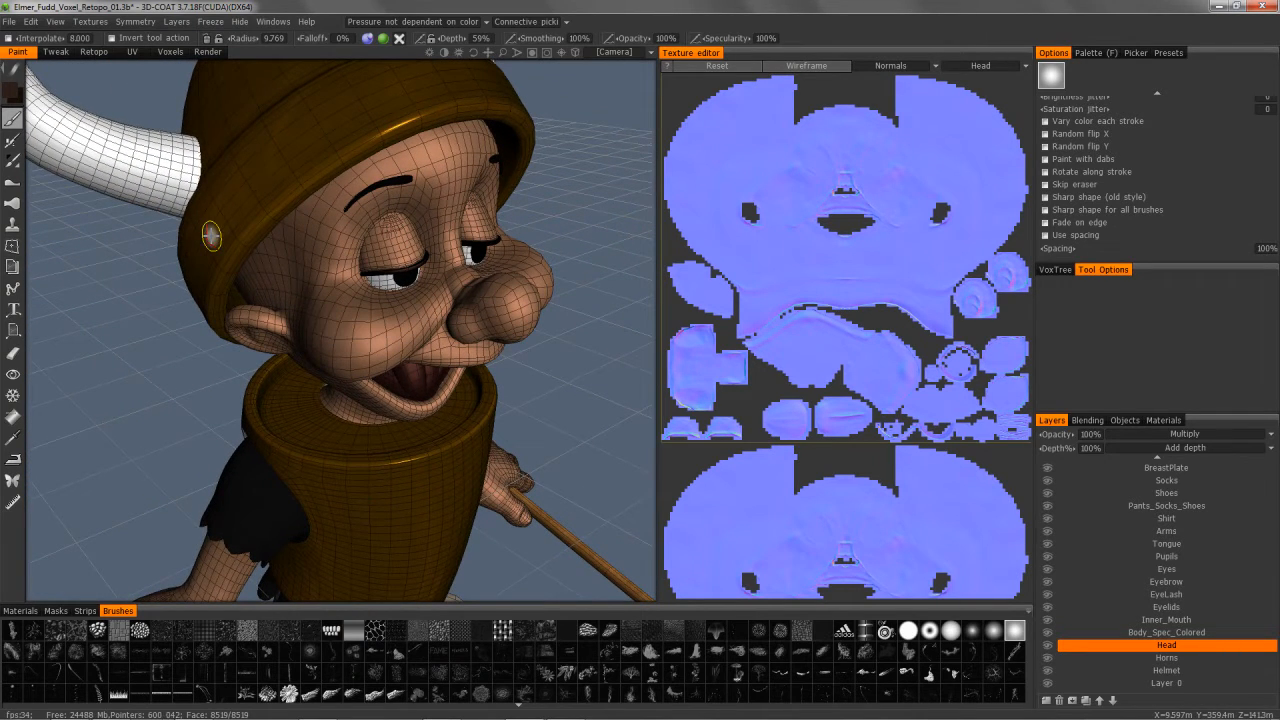
{"action": "mouse_move", "coordinate": [14, 72]}
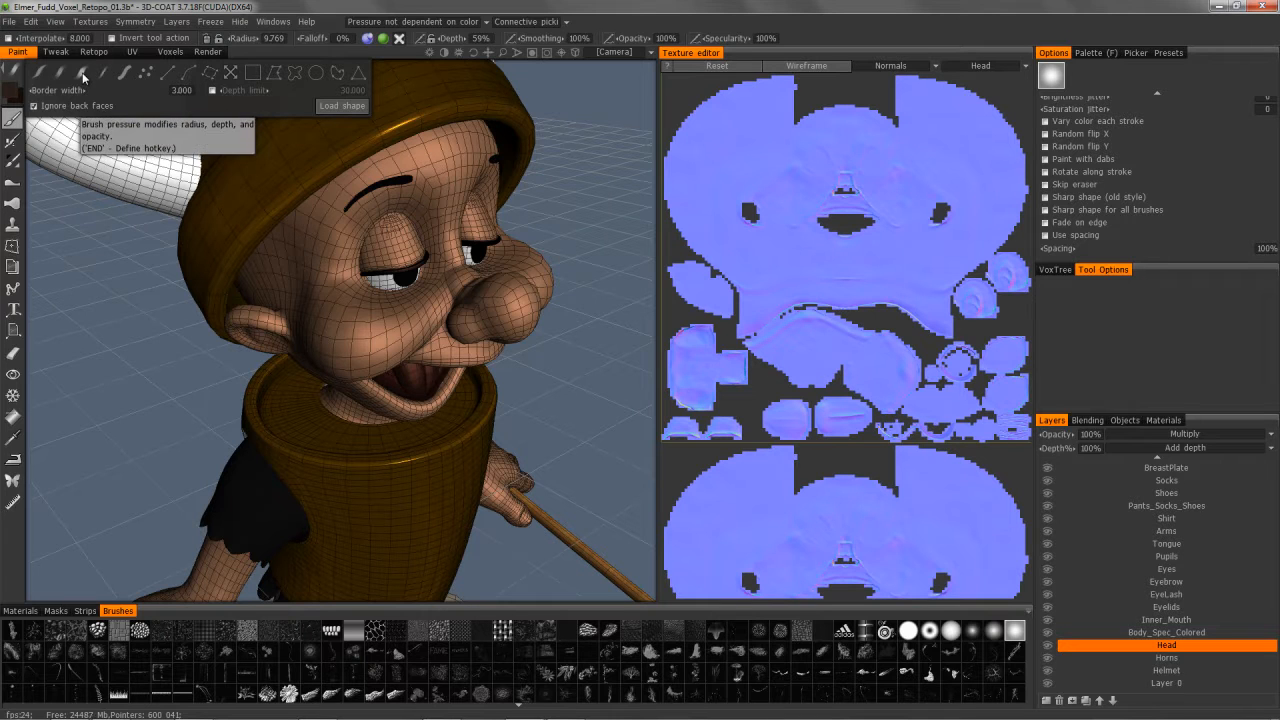
{"action": "scroll", "coordinate": [376, 310], "scroll_direction": "up", "scroll_amount": 2}
{"action": "mouse_move", "coordinate": [376, 310]}
{"action": "middle_mouse_down"}
{"action": "mouse_move", "coordinate": [389, 283]}
{"action": "mouse_move", "coordinate": [423, 274]}
{"action": "middle_mouse_up"}
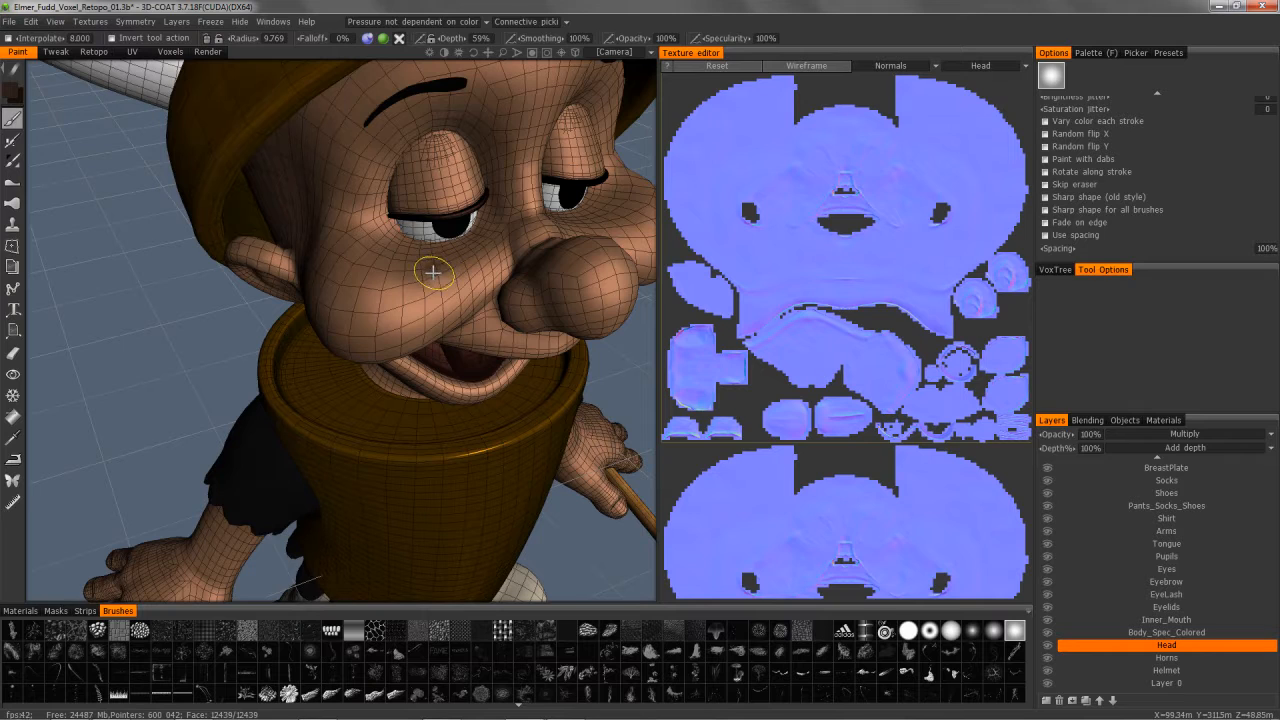
{"action": "mouse_move", "coordinate": [424, 276]}
{"action": "left_mouse_down"}
{"action": "mouse_move", "coordinate": [332, 312]}
{"action": "mouse_move", "coordinate": [371, 300]}
{"action": "left_mouse_up"}
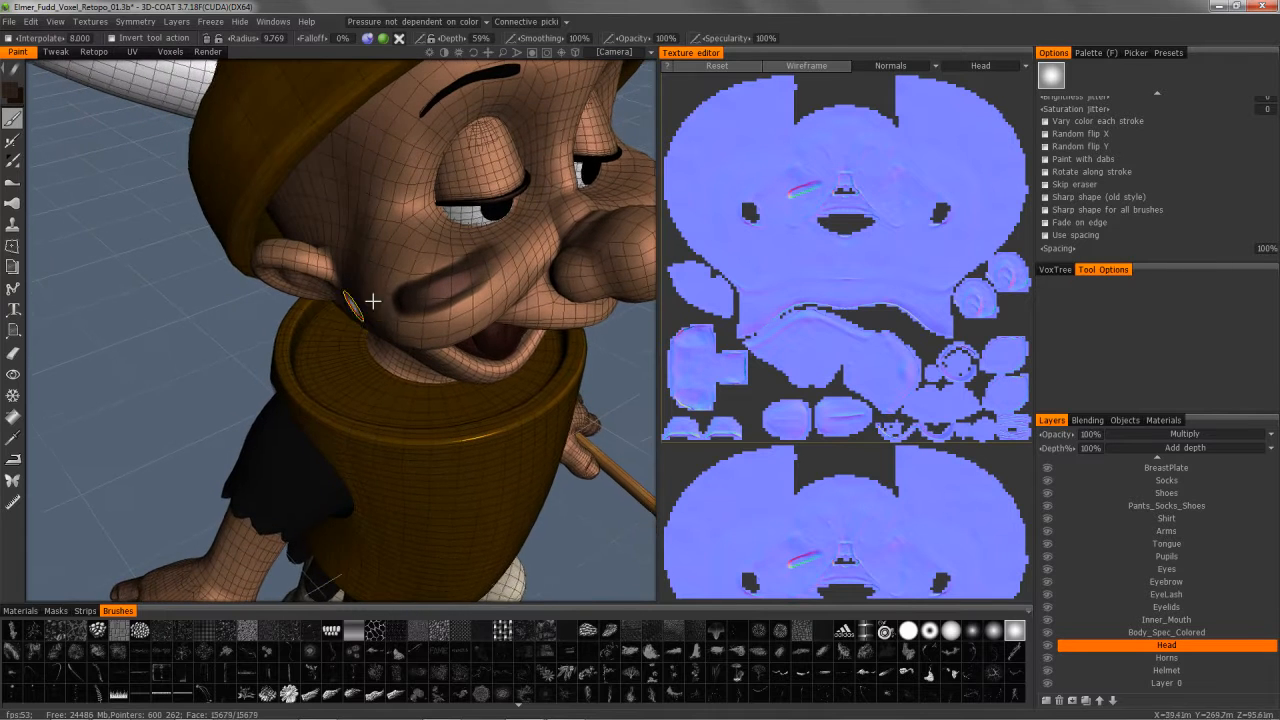
{"action": "left_click", "coordinate": [402, 298]}
{"action": "left_click_drag", "start_coordinate": [316, 281], "coordinate": [340, 263], "text": "alt"}
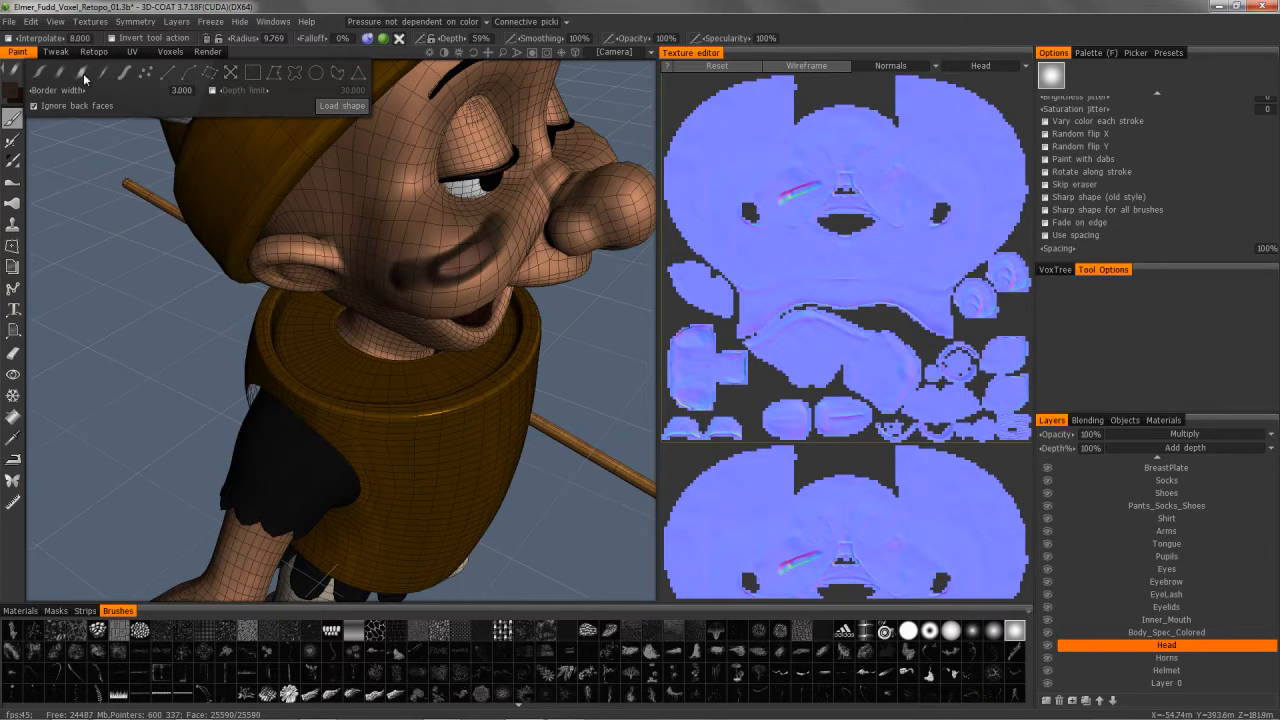
Step: Try the cheek stroke again with the same brush settings from a slightly different viewing angle
{"action": "mouse_move", "coordinate": [272, 168]}
{"action": "left_mouse_down", "text": "alt"}
{"action": "mouse_move", "coordinate": [380, 220]}
{"action": "mouse_move", "coordinate": [443, 219]}
{"action": "left_mouse_up", "text": "alt"}
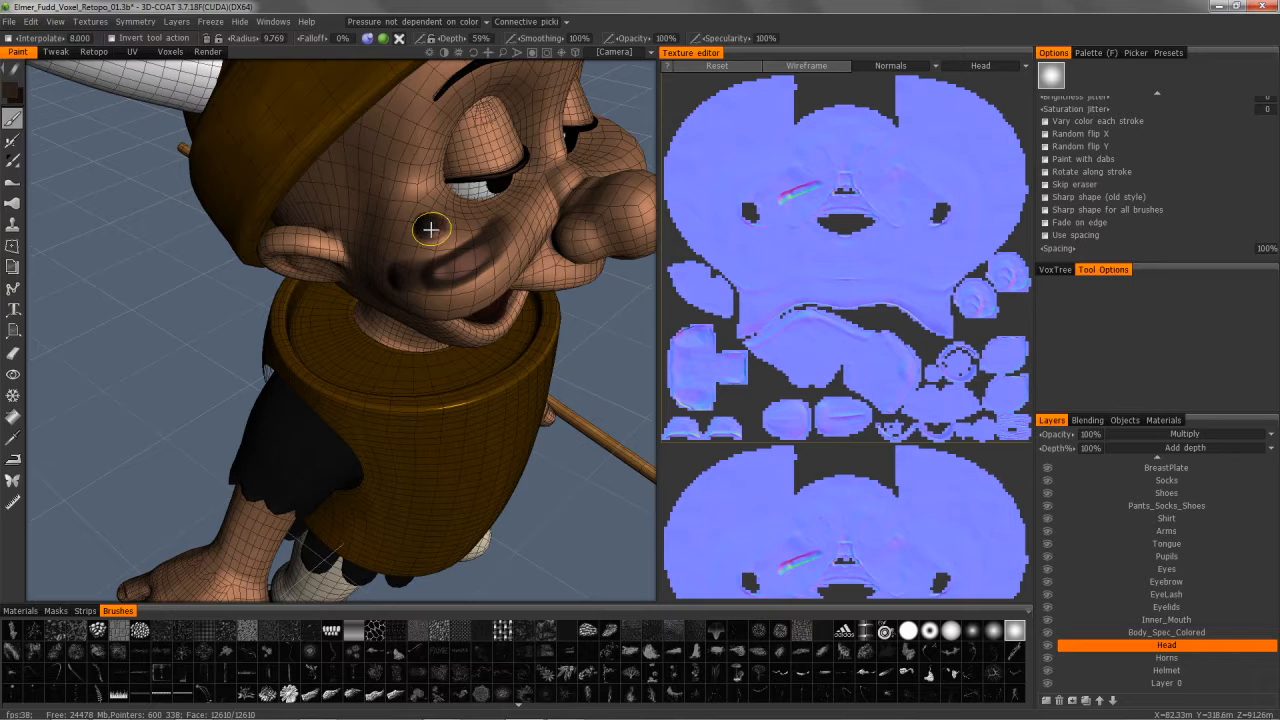
{"action": "left_click", "coordinate": [407, 234]}
{"action": "mouse_move", "coordinate": [476, 248]}
{"action": "left_mouse_down", "text": "alt"}
{"action": "mouse_move", "coordinate": [397, 234]}
{"action": "mouse_move", "coordinate": [406, 270]}
{"action": "mouse_move", "coordinate": [443, 217]}
{"action": "mouse_move", "coordinate": [468, 215]}
{"action": "mouse_move", "coordinate": [373, 256]}
{"action": "mouse_move", "coordinate": [389, 219]}
{"action": "left_mouse_up", "text": "alt"}
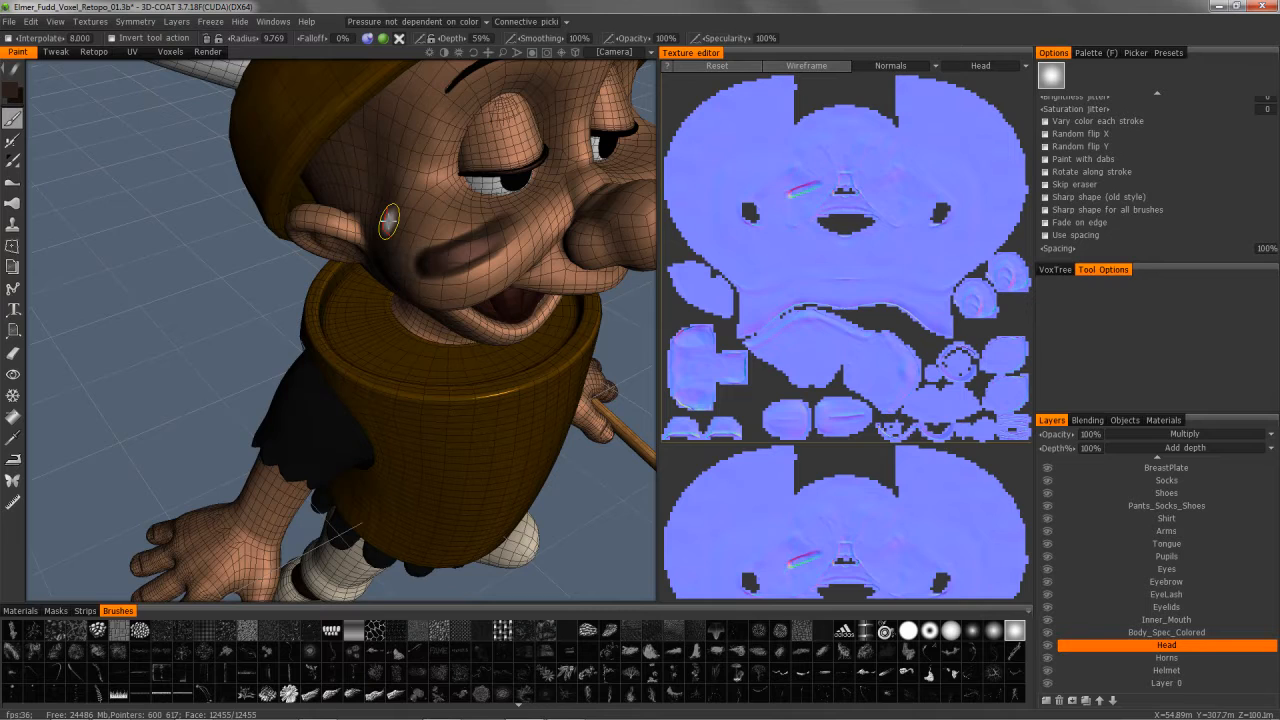
Step: Try another pen-pressure mode with one broad stroke across the cheek and undo that stroke
{"action": "left_click", "coordinate": [13, 68]}
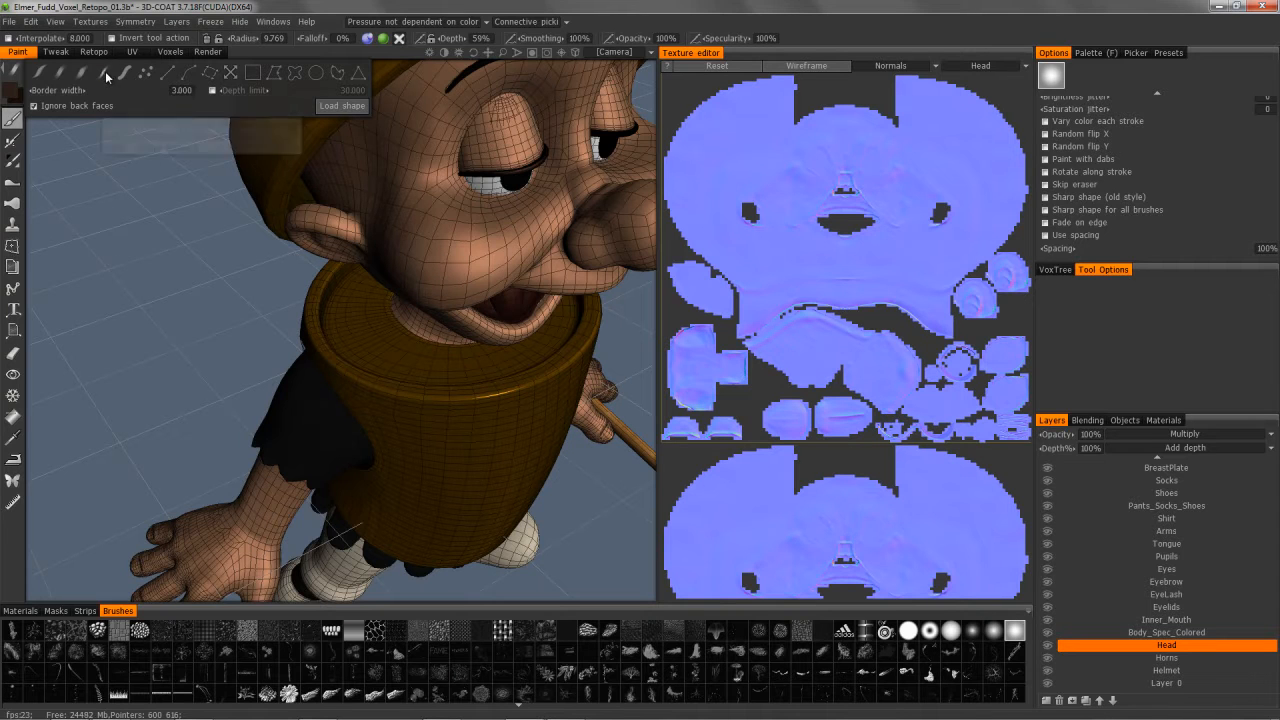
{"action": "left_click_drag", "start_coordinate": [425, 217], "coordinate": [481, 218], "text": "alt"}
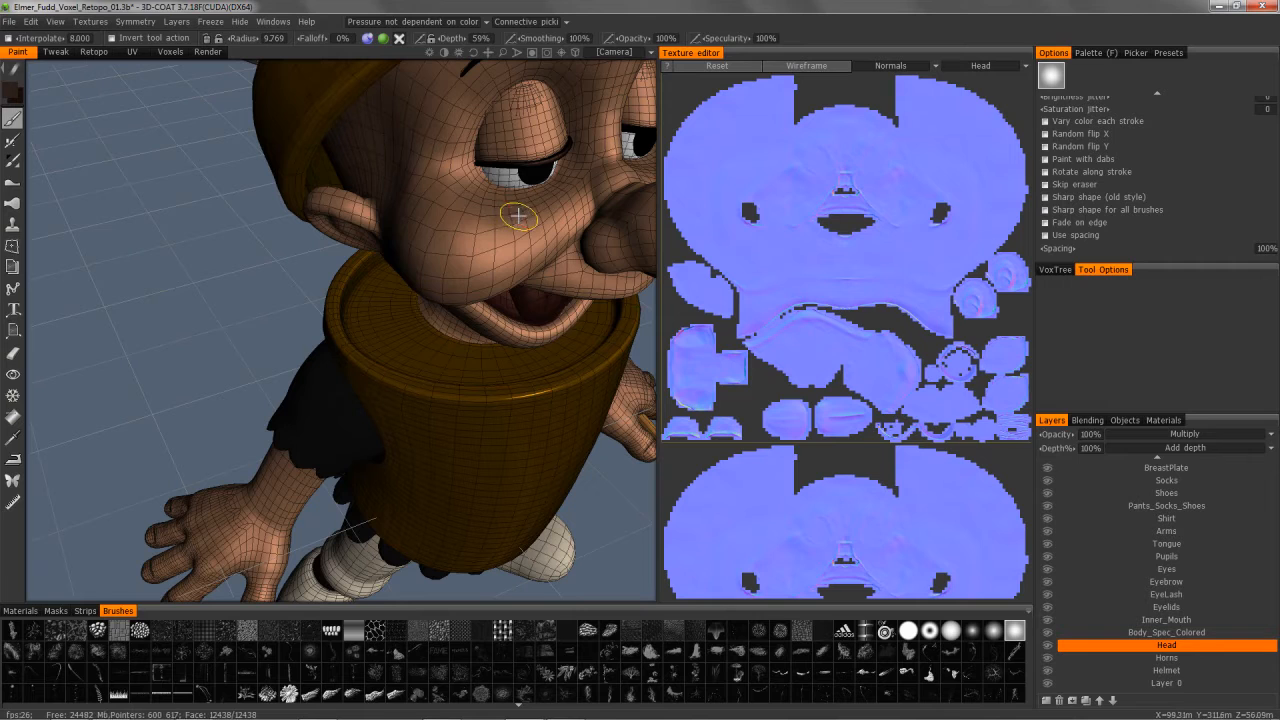
{"action": "left_click_drag", "start_coordinate": [490, 228], "coordinate": [414, 250]}
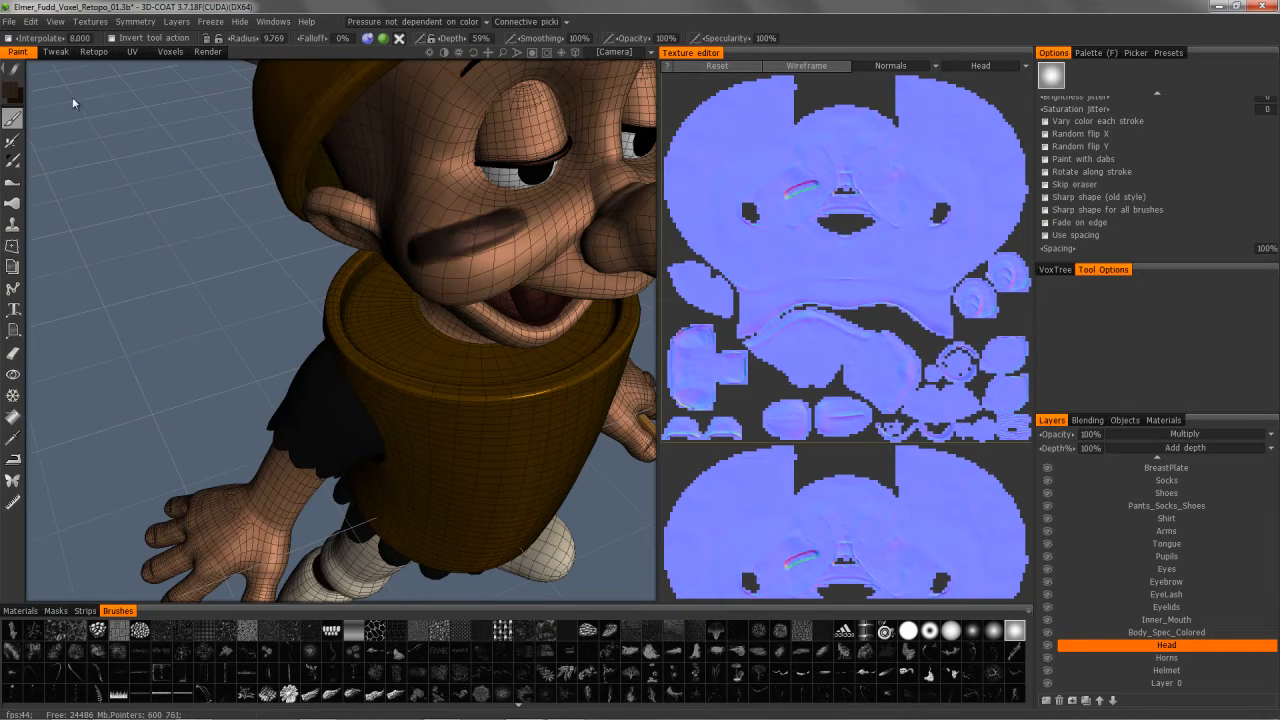
{"action": "mouse_move", "coordinate": [17, 73]}
{"action": "key", "text": "ctrl+z"}
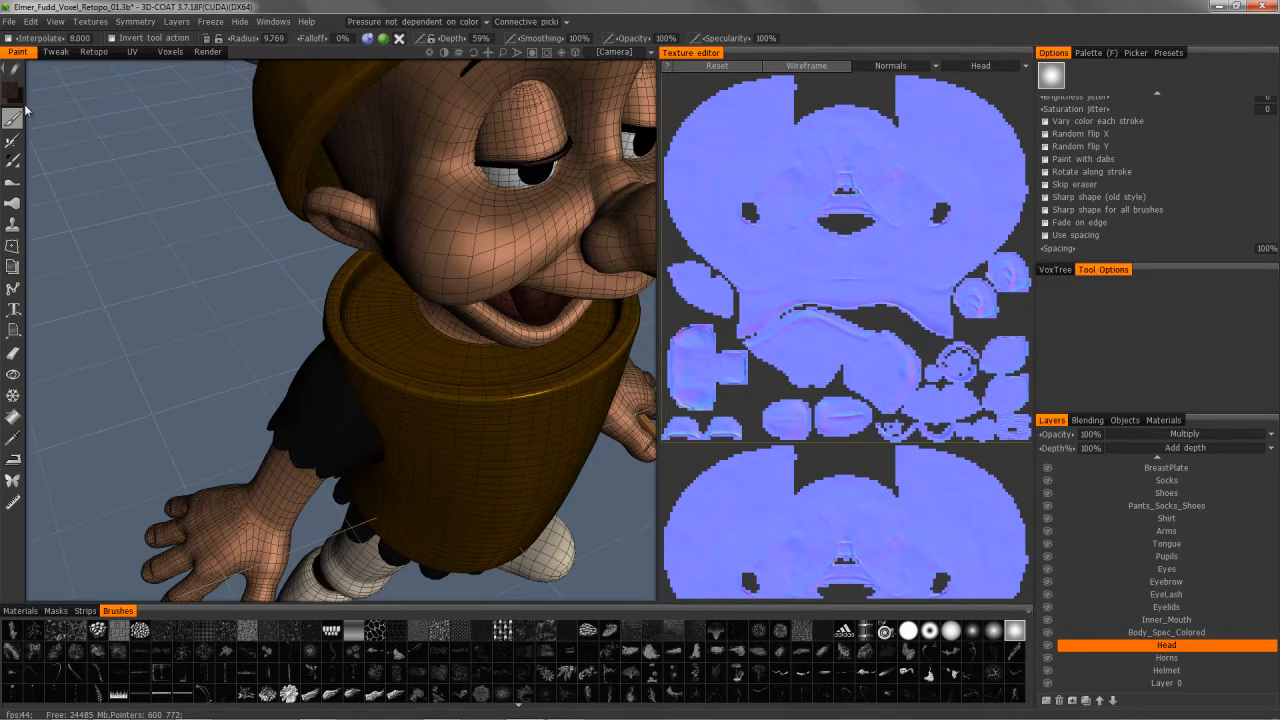
Step: Select the fourth pen-pressure mode and paint thin, tapering crease strokes across the cheek
{"action": "left_click", "coordinate": [103, 80]}
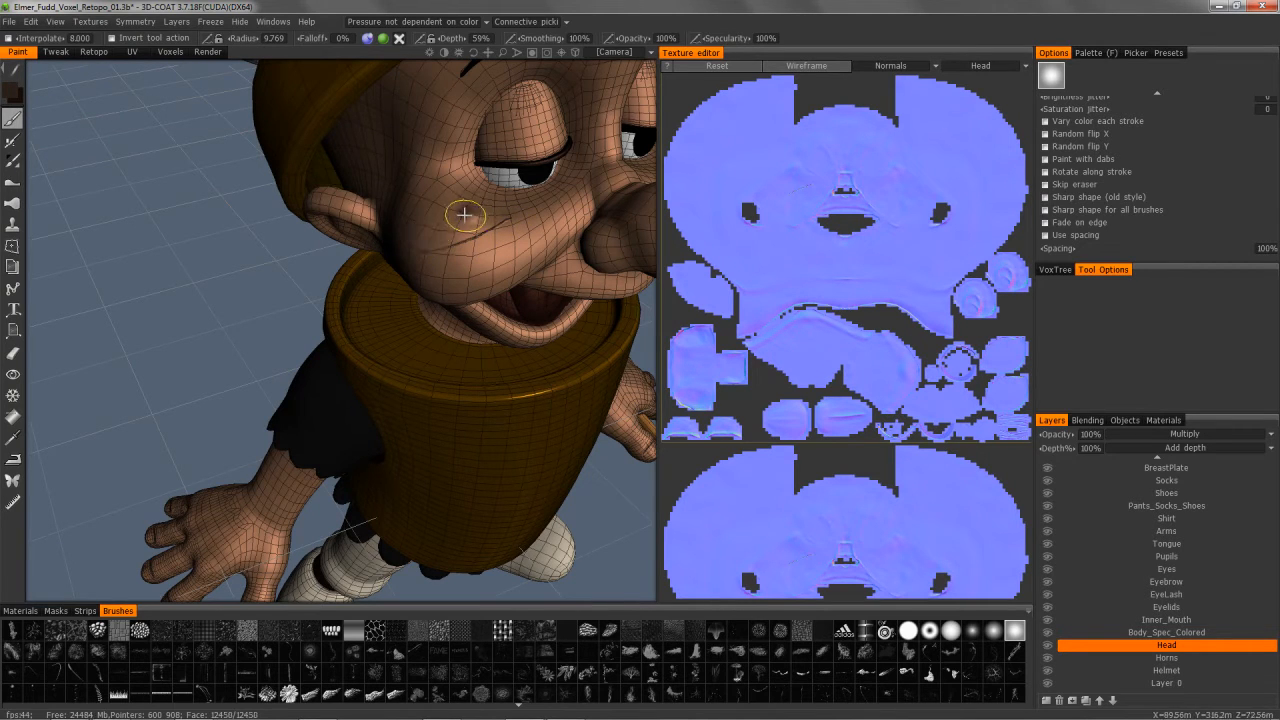
{"action": "mouse_move", "coordinate": [397, 237]}
{"action": "left_mouse_down", "text": "alt"}
{"action": "mouse_move", "coordinate": [541, 279]}
{"action": "mouse_move", "coordinate": [540, 262]}
{"action": "mouse_move", "coordinate": [519, 256]}
{"action": "mouse_move", "coordinate": [534, 240]}
{"action": "left_mouse_up", "text": "alt"}
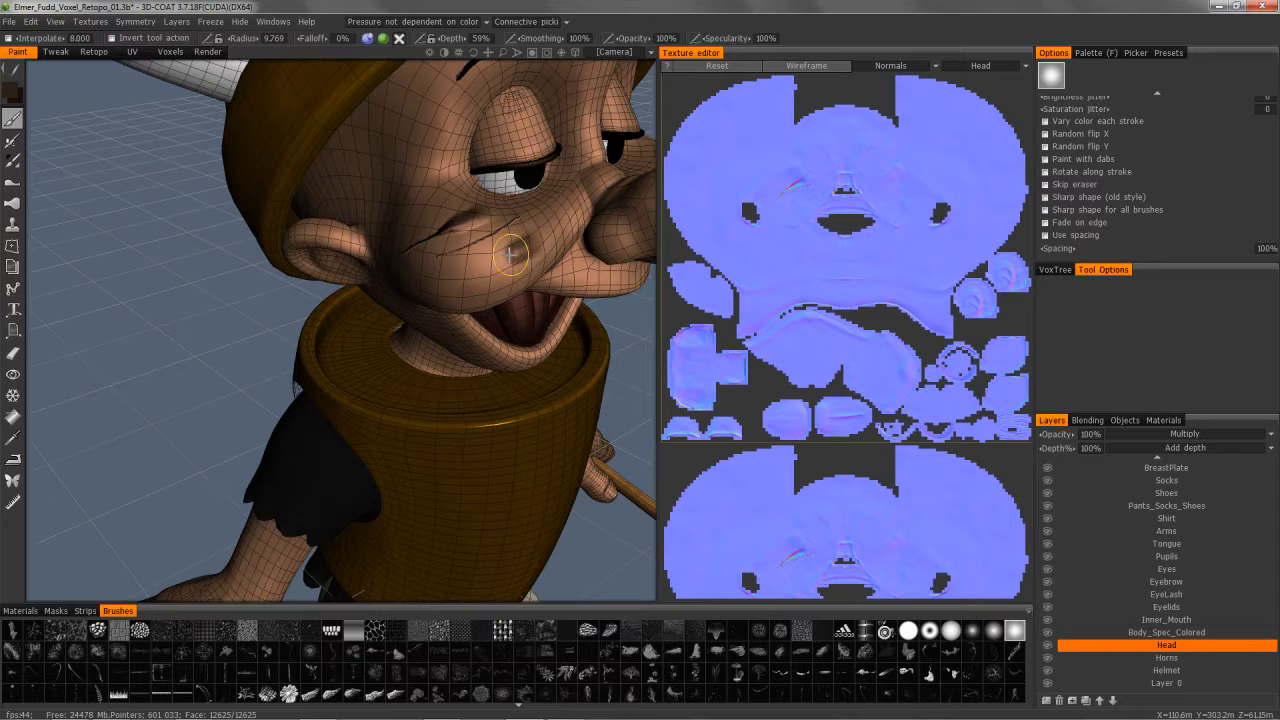
{"action": "left_click_drag", "start_coordinate": [432, 280], "coordinate": [470, 282], "text": "alt"}
{"action": "mouse_move", "coordinate": [20, 76]}
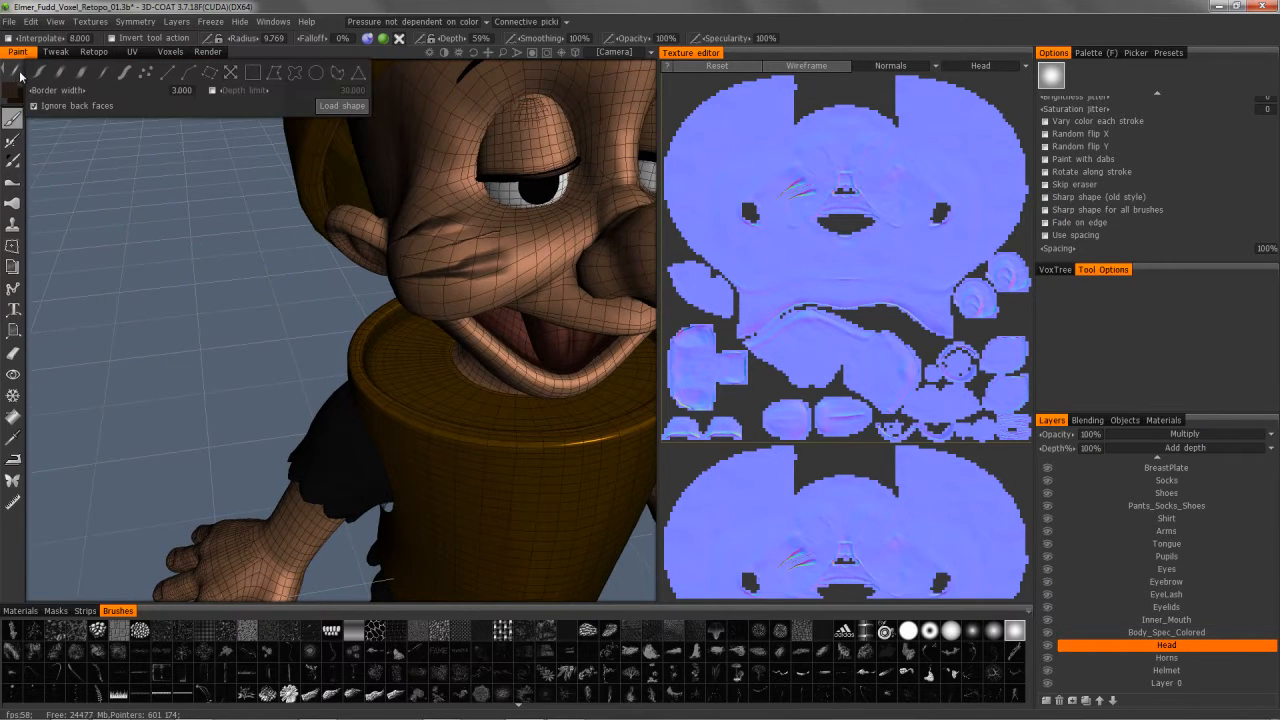
{"action": "left_click_drag", "start_coordinate": [385, 258], "coordinate": [491, 271], "text": "alt"}
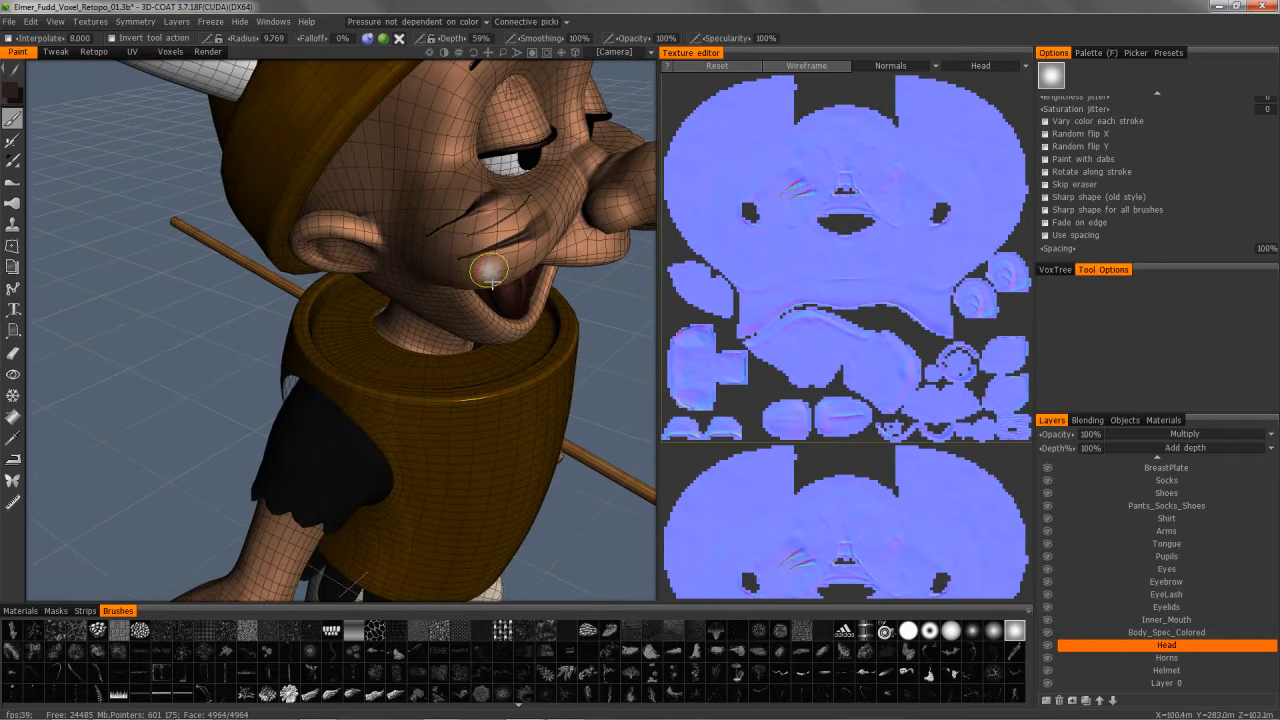
Step: Undo the thin crease strokes on the cheek and bring up the brush stroke modes
{"action": "key", "text": "ctrl+z"}
{"action": "key", "text": "ctrl+z"}
{"action": "left_click_drag", "start_coordinate": [453, 256], "coordinate": [400, 256], "text": "alt"}
{"action": "mouse_move", "coordinate": [16, 72]}
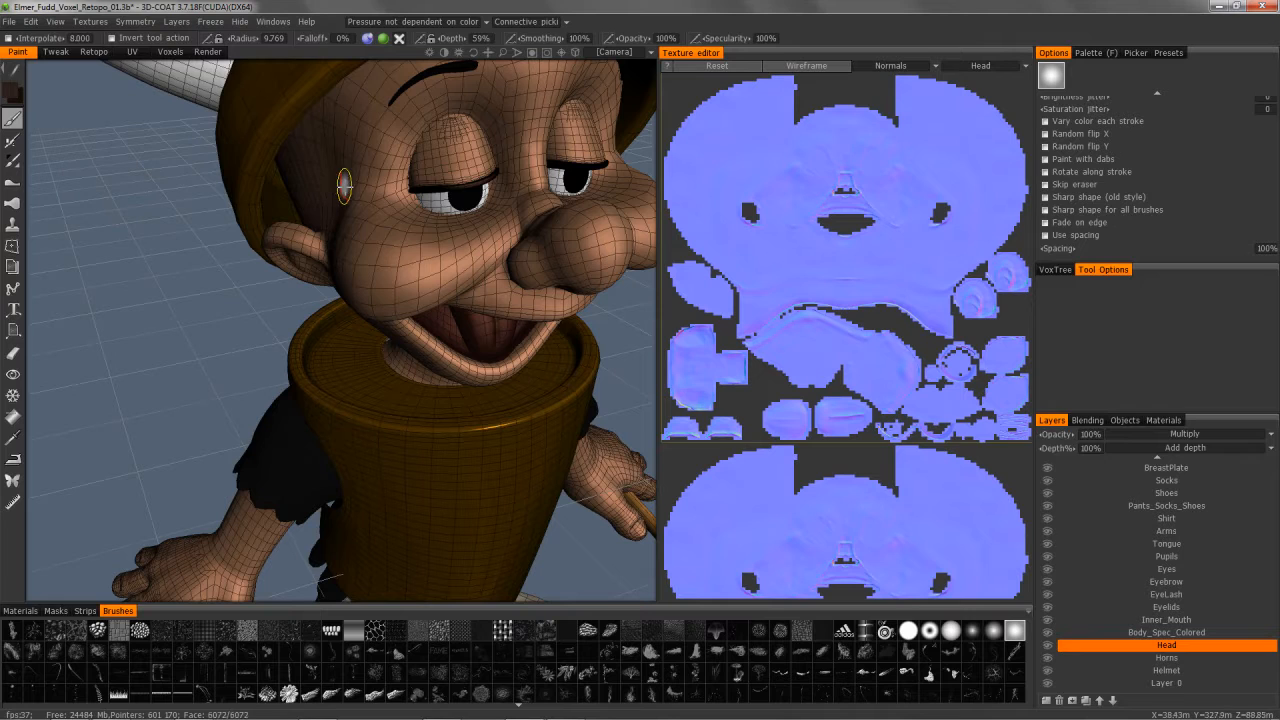
{"action": "key", "text": "e"}
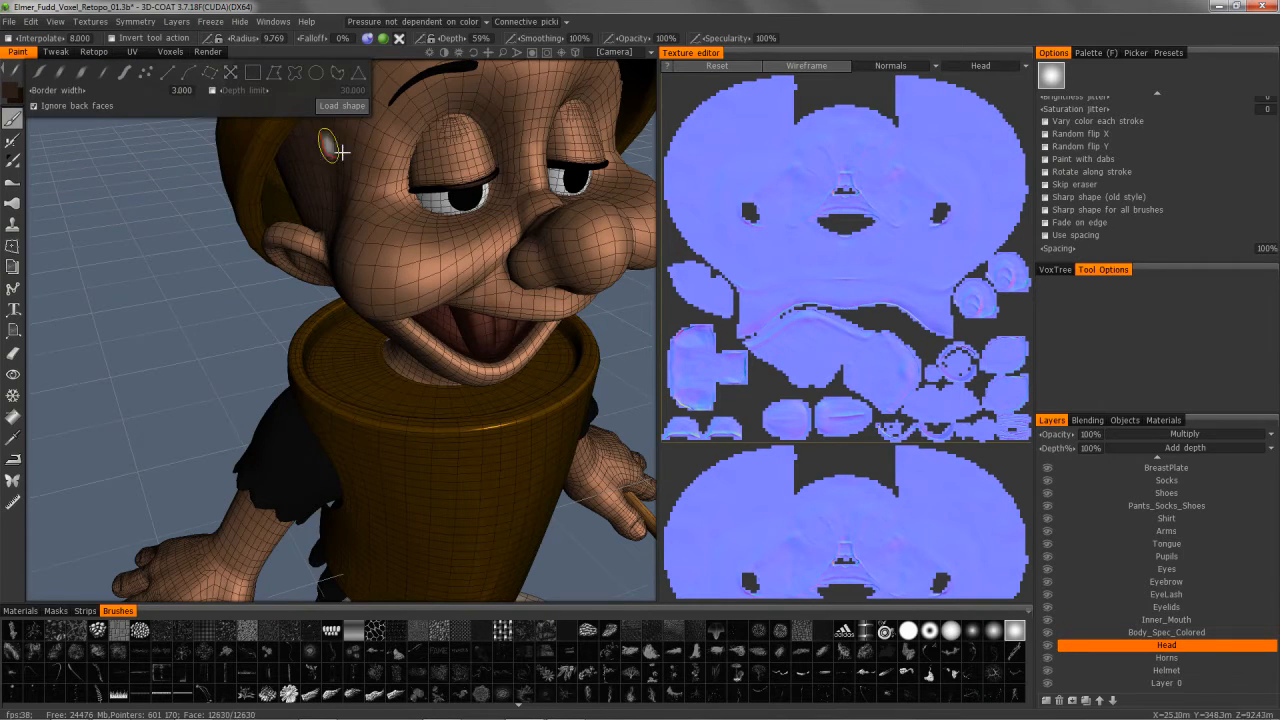
Step: Select the fifth brush stroke mode, paint one broad stroke across the cheek, and undo it
{"action": "key", "text": "e"}
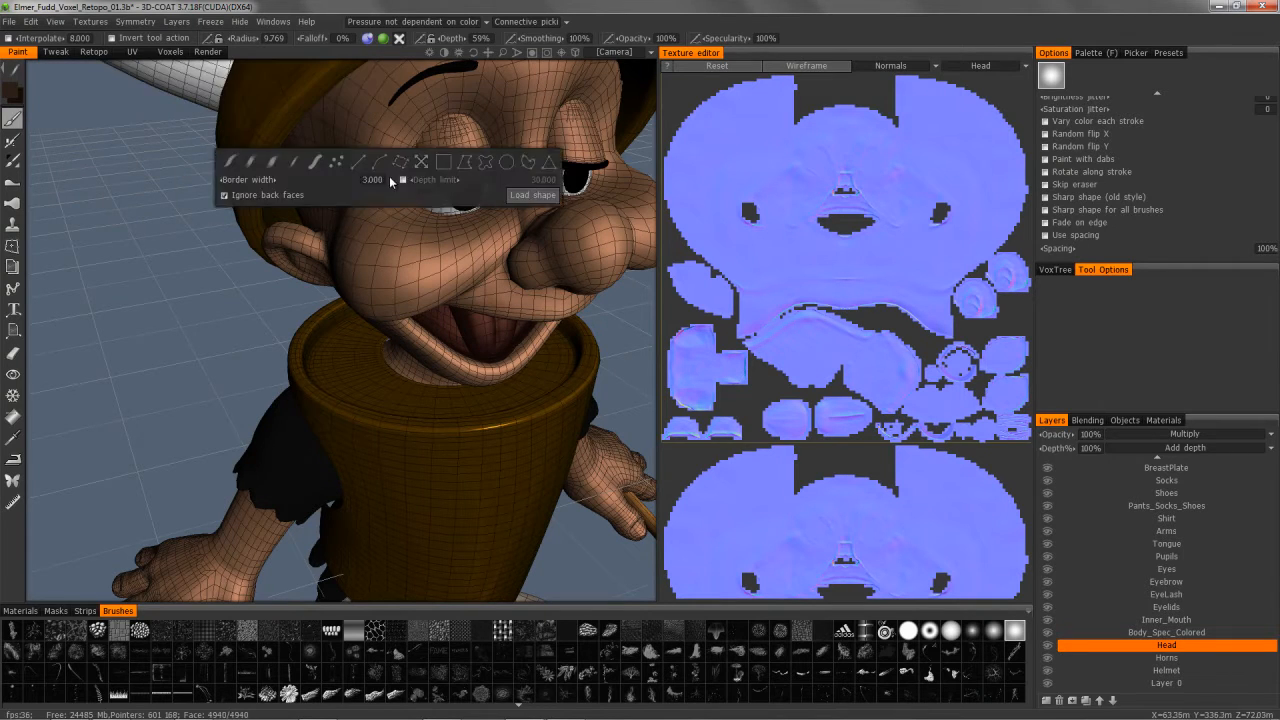
{"action": "left_click", "coordinate": [313, 166]}
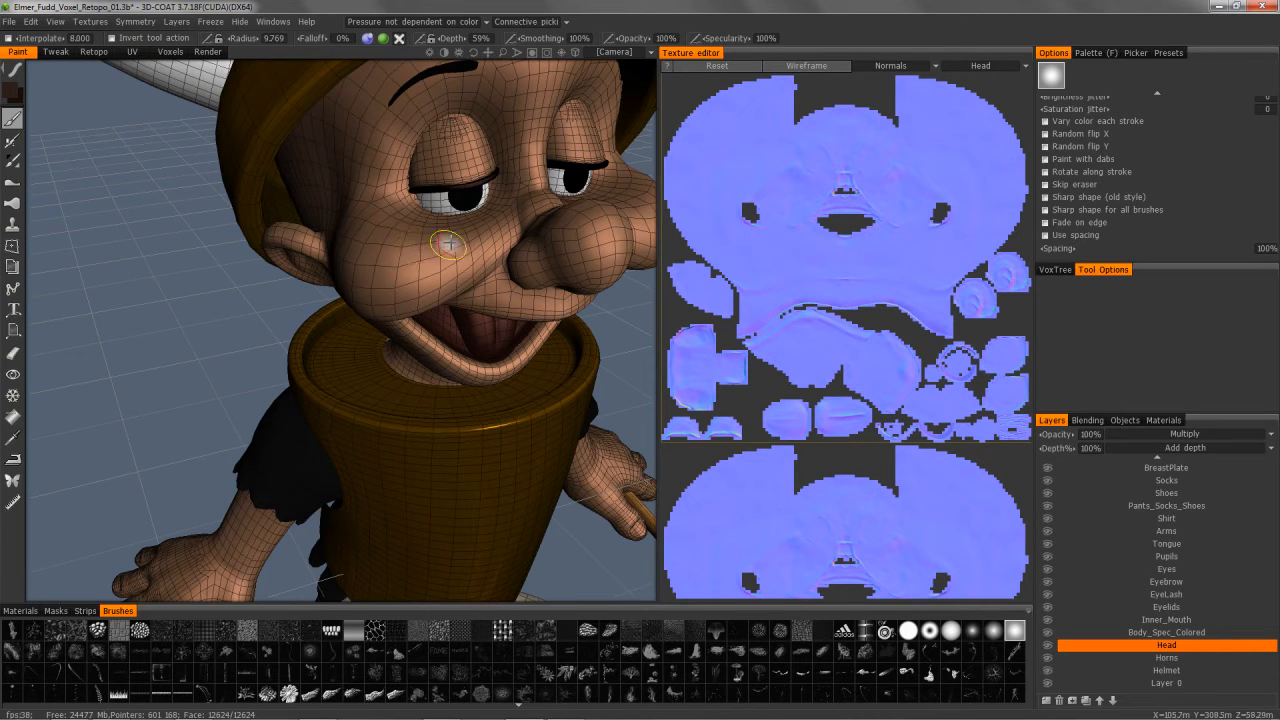
{"action": "left_click_drag", "start_coordinate": [447, 252], "coordinate": [392, 263]}
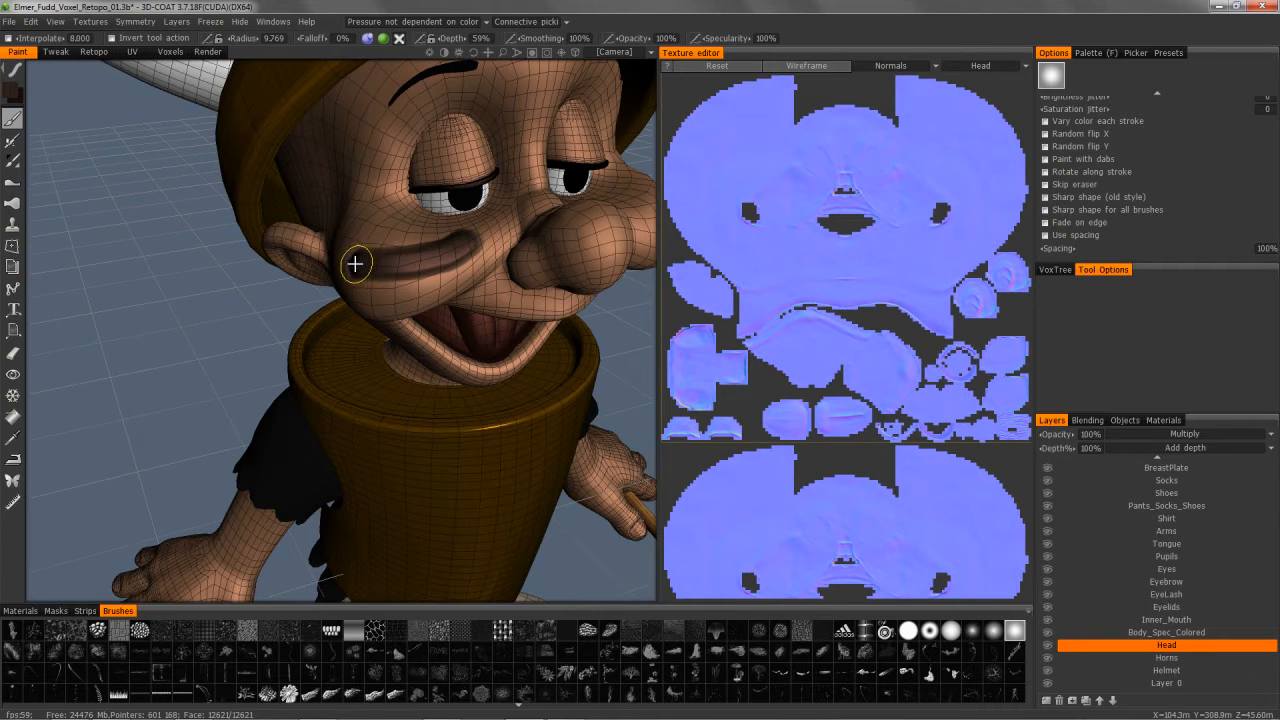
{"action": "right_click_drag", "start_coordinate": [315, 172], "coordinate": [411, 227]}
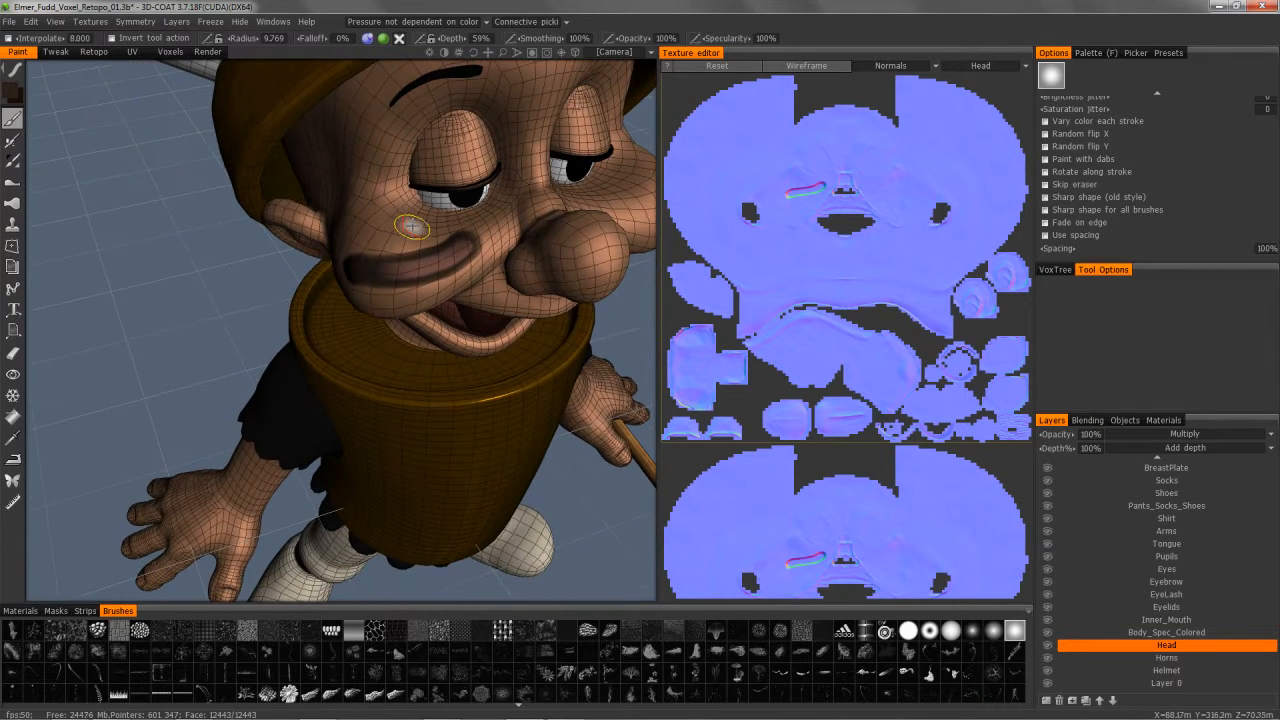
{"action": "mouse_move", "coordinate": [358, 237]}
{"action": "right_mouse_down"}
{"action": "mouse_move", "coordinate": [421, 171]}
{"action": "mouse_move", "coordinate": [377, 269]}
{"action": "mouse_move", "coordinate": [361, 262]}
{"action": "right_mouse_up"}
{"action": "key", "text": "ctrl+z"}
{"action": "key", "text": "ctrl+z"}
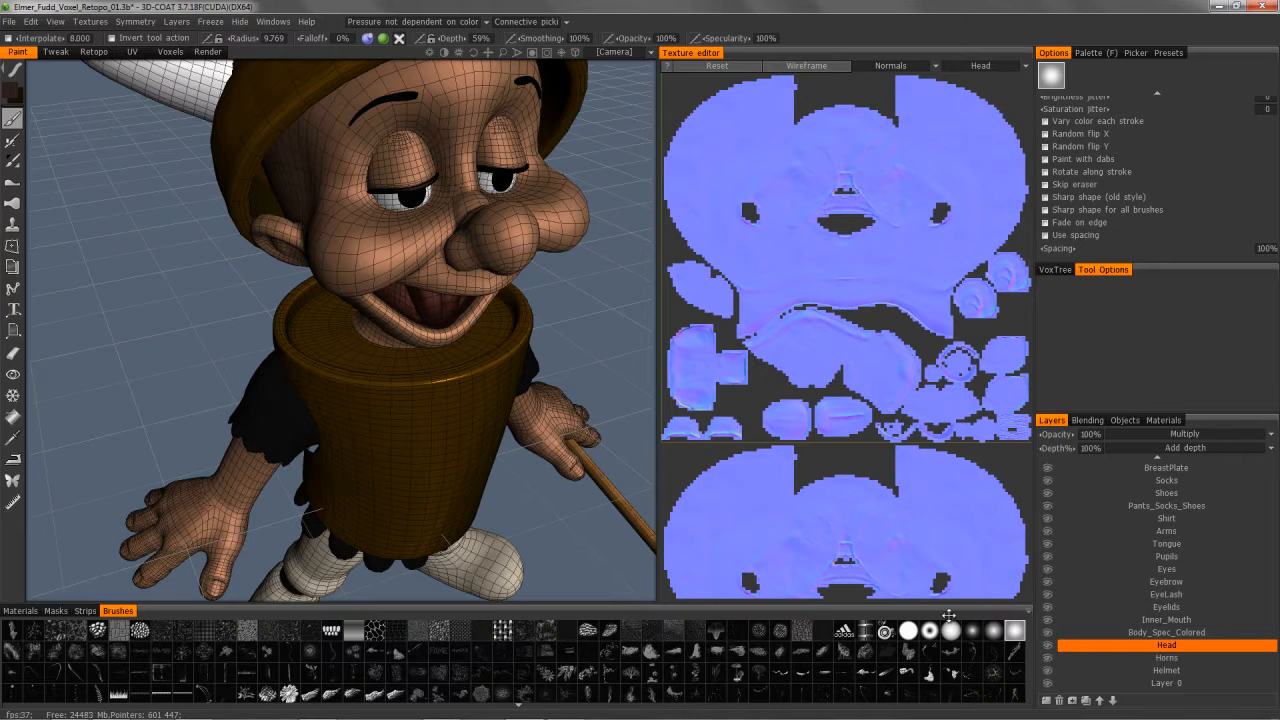
Step: Create a new brush alpha using curves, shaping the falloff line into a two-point S-curve
{"action": "scroll", "coordinate": [653, 670], "scroll_direction": "down", "scroll_amount": 5}
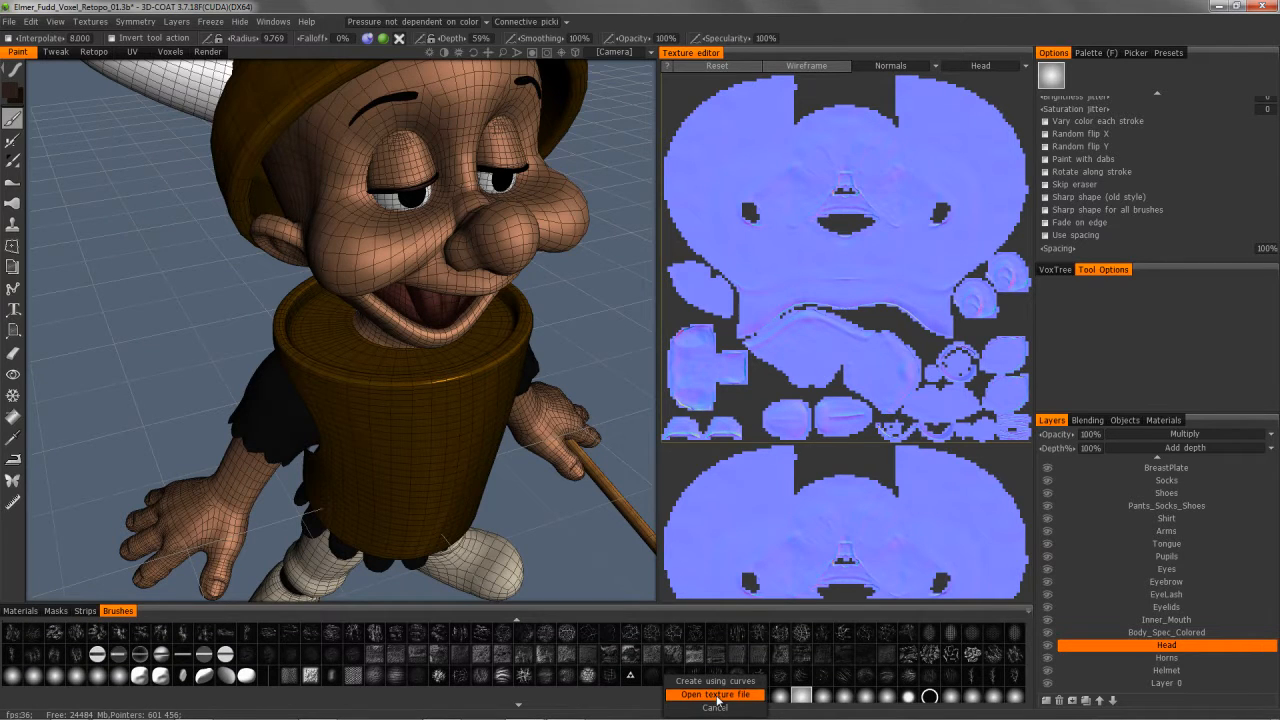
{"action": "left_click", "coordinate": [716, 697]}
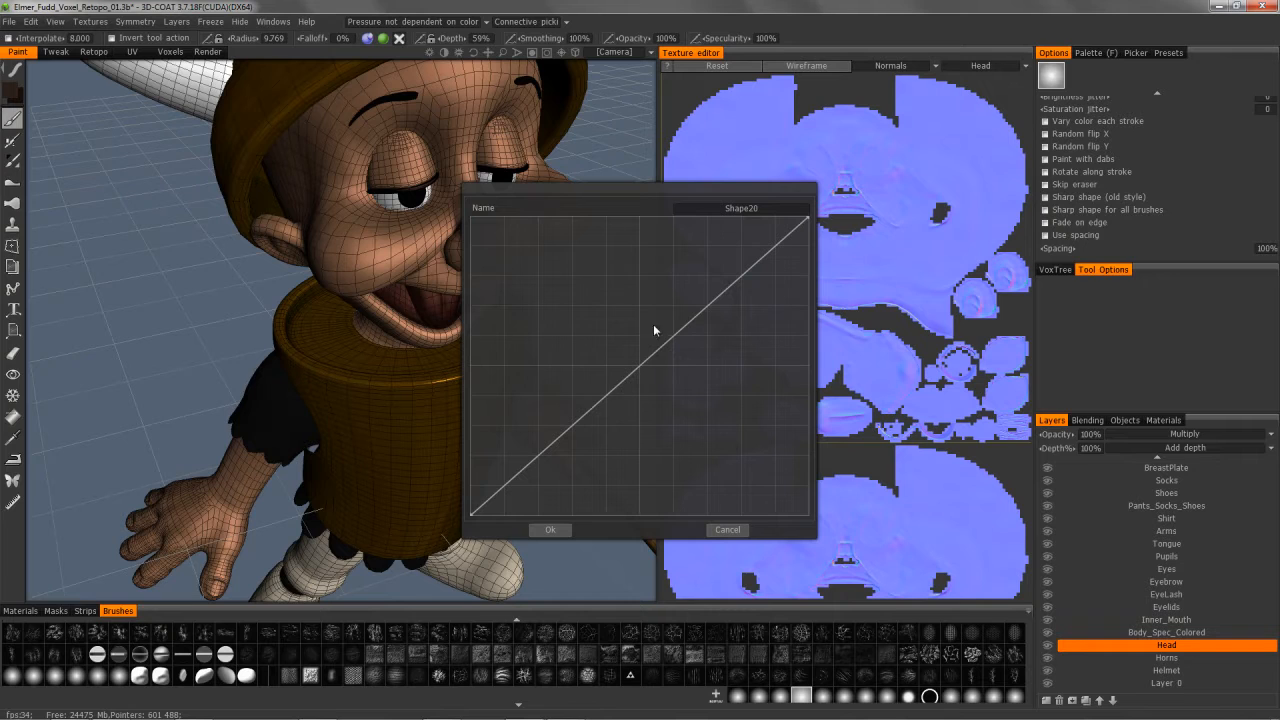
{"action": "left_click_drag", "start_coordinate": [695, 318], "coordinate": [624, 435]}
{"action": "left_click_drag", "start_coordinate": [731, 323], "coordinate": [730, 267]}
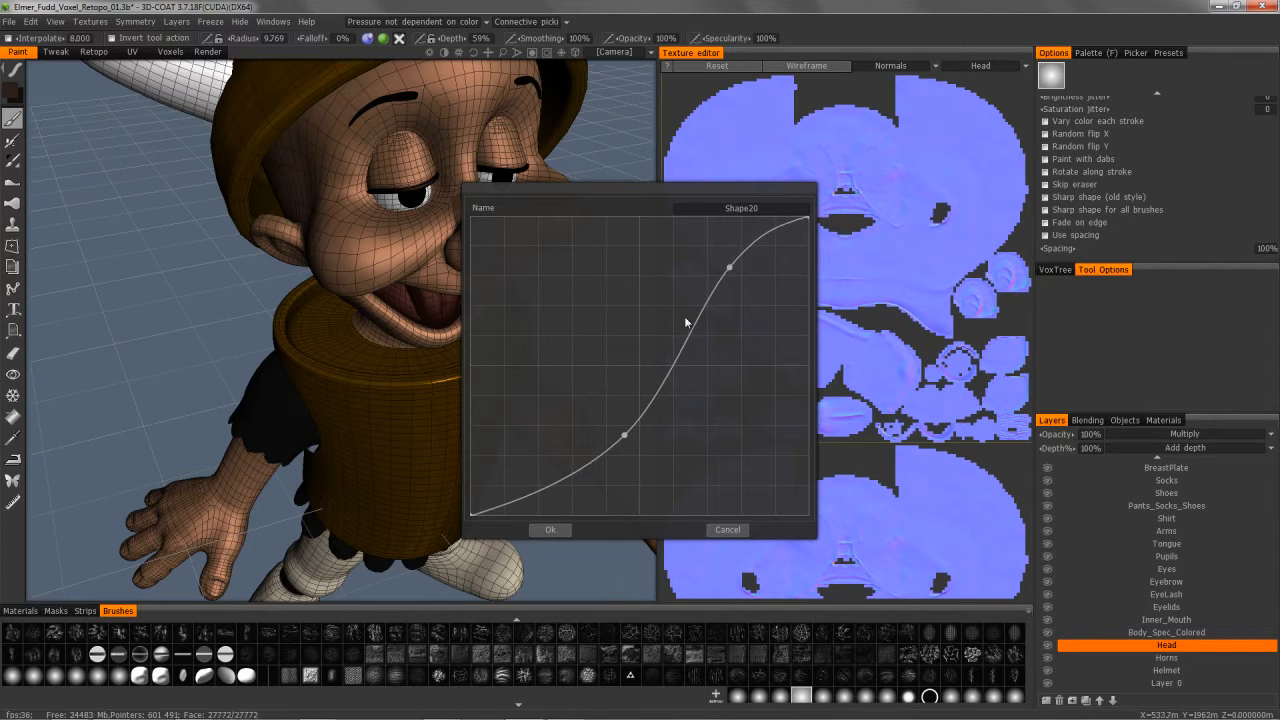
{"action": "left_click_drag", "start_coordinate": [624, 436], "coordinate": [594, 453]}
{"action": "left_click", "coordinate": [553, 530]}
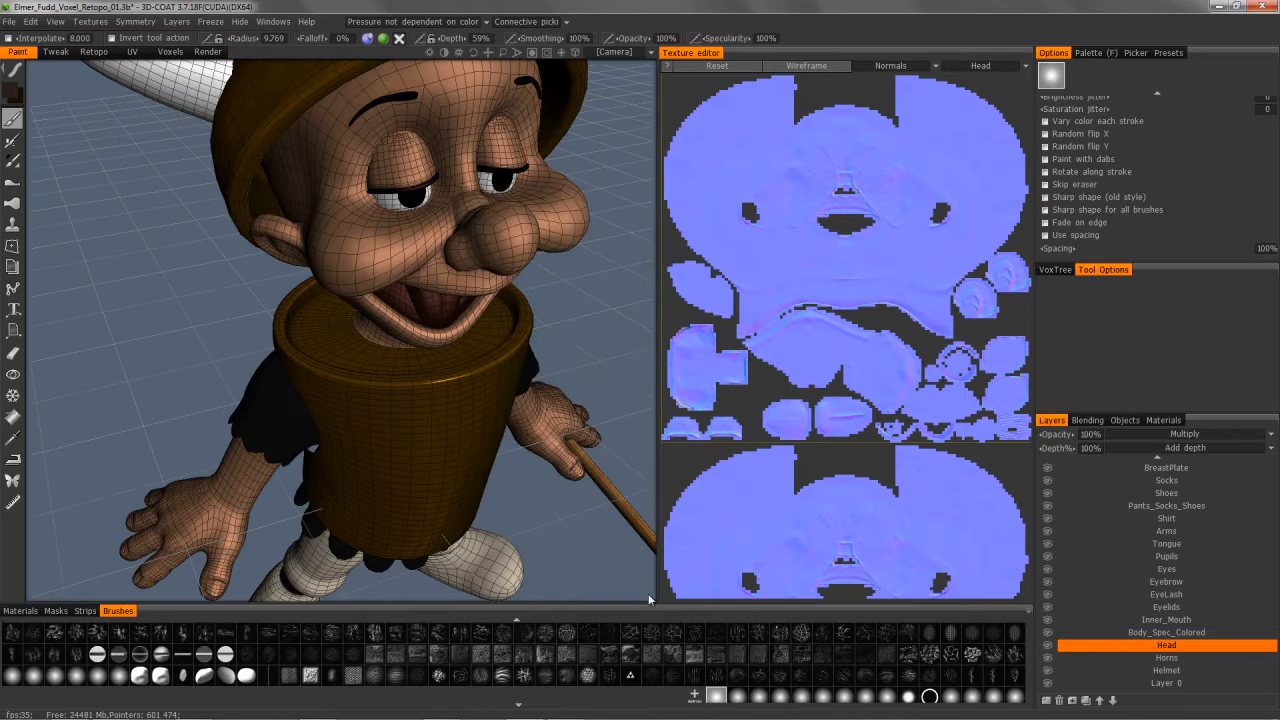
Step: Create a second curve-based brush alpha, bowing the falloff line upward with a single point
{"action": "left_click", "coordinate": [692, 697]}
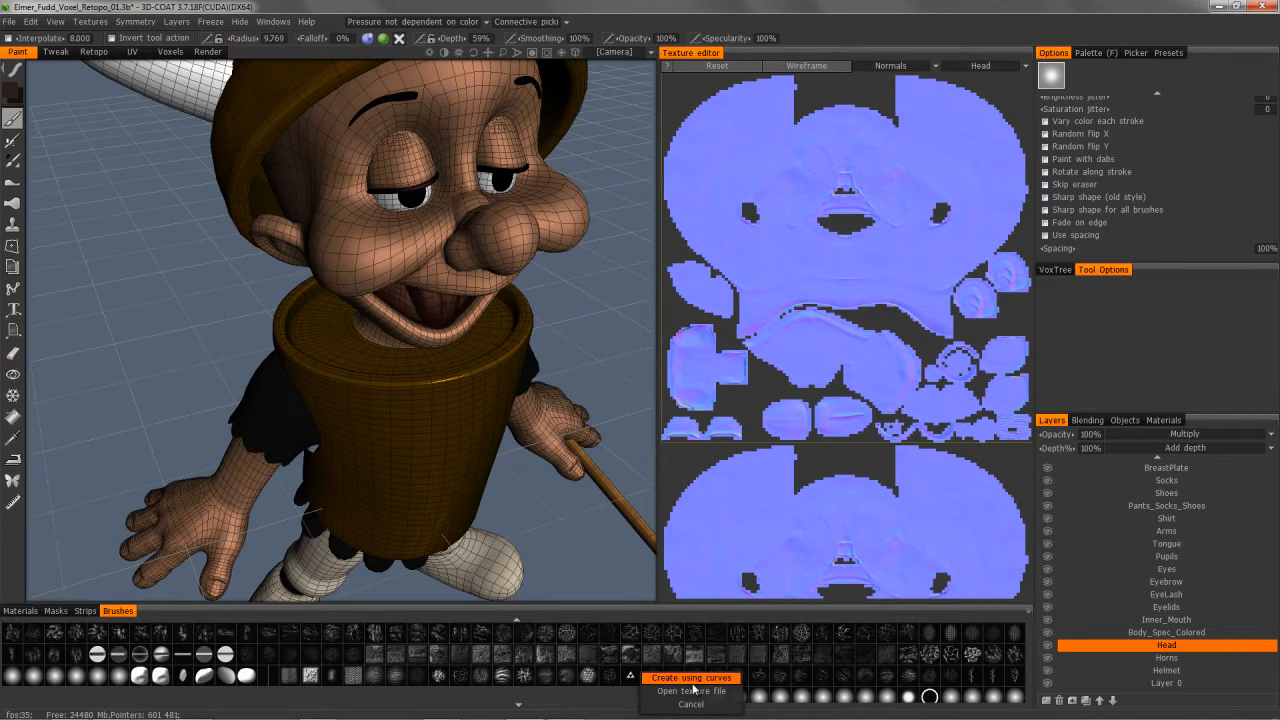
{"action": "left_click", "coordinate": [690, 678]}
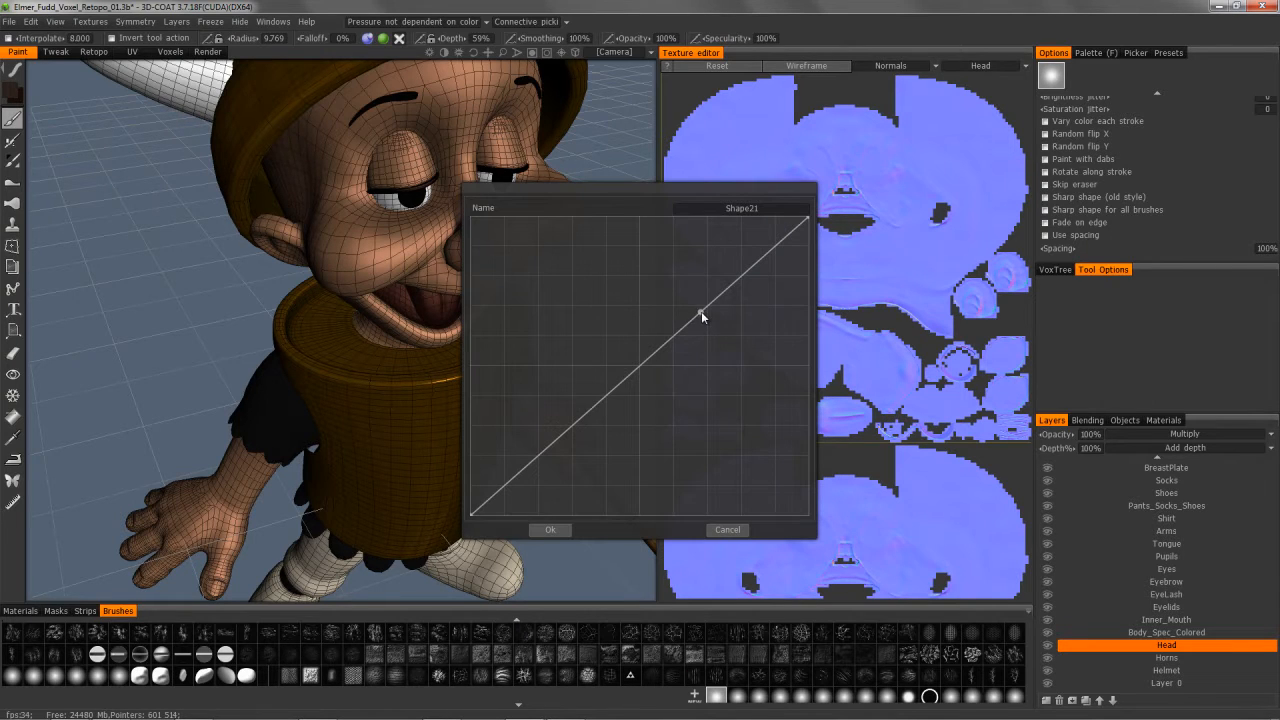
{"action": "left_click_drag", "start_coordinate": [703, 316], "coordinate": [593, 295]}
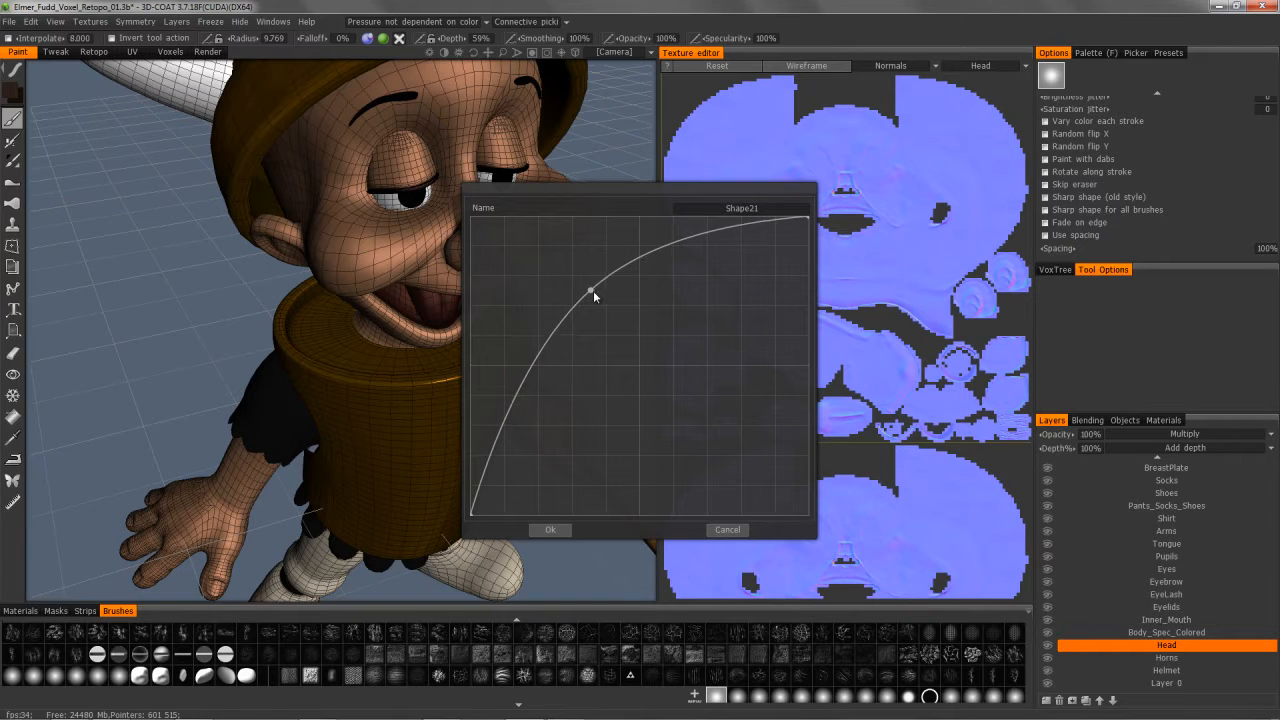
{"action": "left_click", "coordinate": [555, 534]}
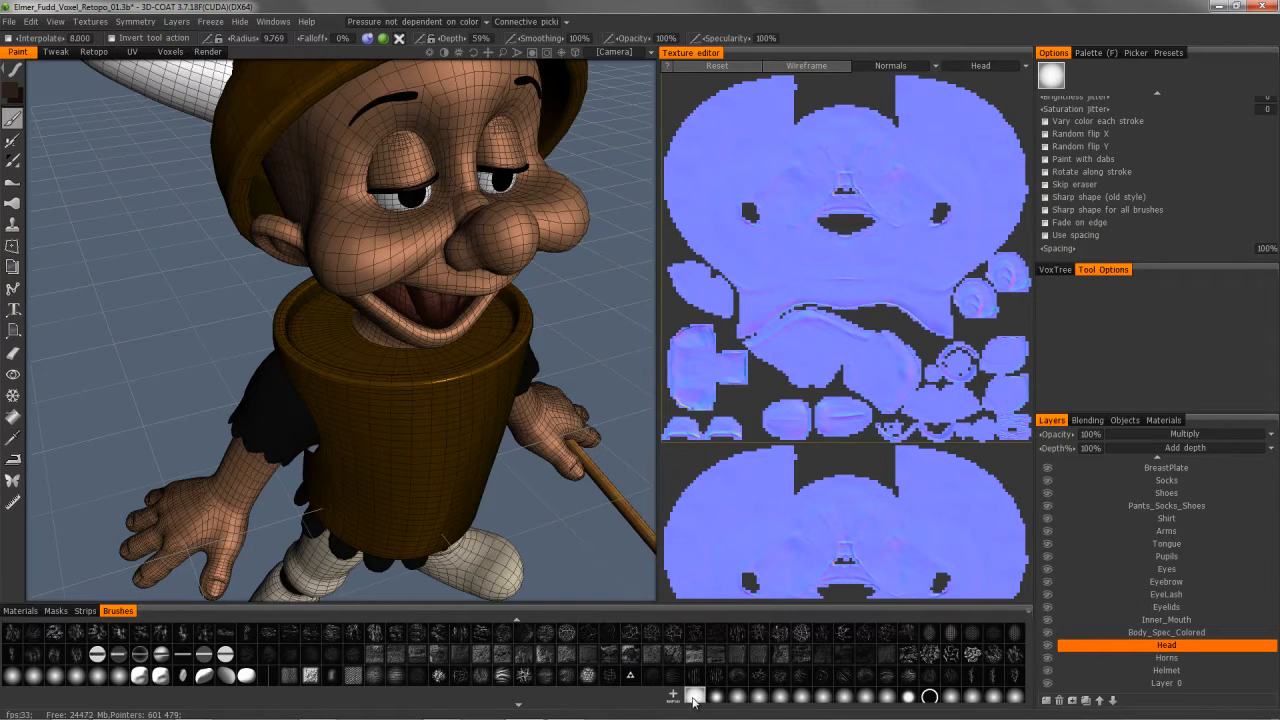
Step: Paint several overlapping strokes on the cheek with the S-curve brush alpha
{"action": "left_click_drag", "start_coordinate": [289, 194], "coordinate": [425, 262], "text": "alt"}
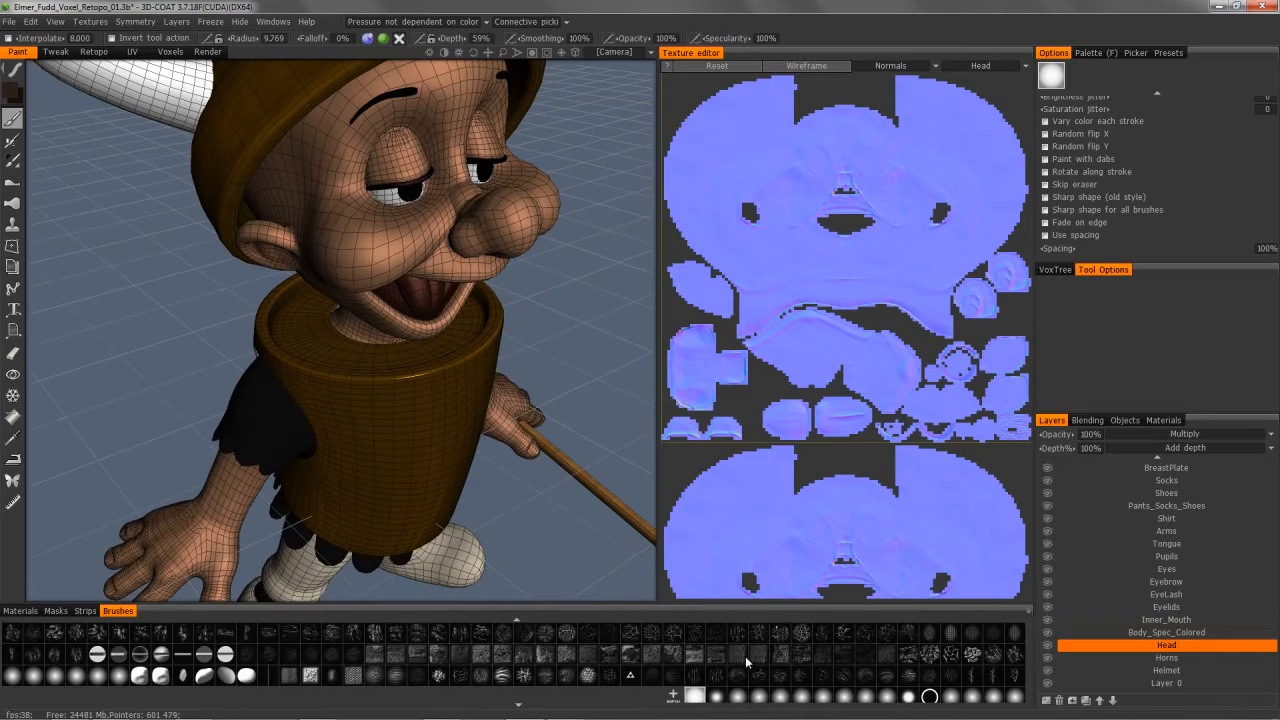
{"action": "left_click", "coordinate": [716, 696]}
{"action": "mouse_move", "coordinate": [310, 205]}
{"action": "left_mouse_down", "text": "alt"}
{"action": "mouse_move", "coordinate": [380, 200]}
{"action": "mouse_move", "coordinate": [109, 117]}
{"action": "mouse_move", "coordinate": [98, 92]}
{"action": "mouse_move", "coordinate": [80, 90]}
{"action": "left_mouse_up", "text": "alt"}
{"action": "mouse_move", "coordinate": [400, 240]}
{"action": "left_mouse_down"}
{"action": "mouse_move", "coordinate": [349, 263]}
{"action": "mouse_move", "coordinate": [367, 272]}
{"action": "mouse_move", "coordinate": [395, 180]}
{"action": "left_mouse_up"}
{"action": "mouse_move", "coordinate": [370, 277]}
{"action": "left_mouse_down"}
{"action": "mouse_move", "coordinate": [333, 284]}
{"action": "mouse_move", "coordinate": [320, 330]}
{"action": "mouse_move", "coordinate": [306, 275]}
{"action": "mouse_move", "coordinate": [323, 281]}
{"action": "mouse_move", "coordinate": [271, 286]}
{"action": "mouse_move", "coordinate": [315, 296]}
{"action": "mouse_move", "coordinate": [345, 268]}
{"action": "left_mouse_up"}
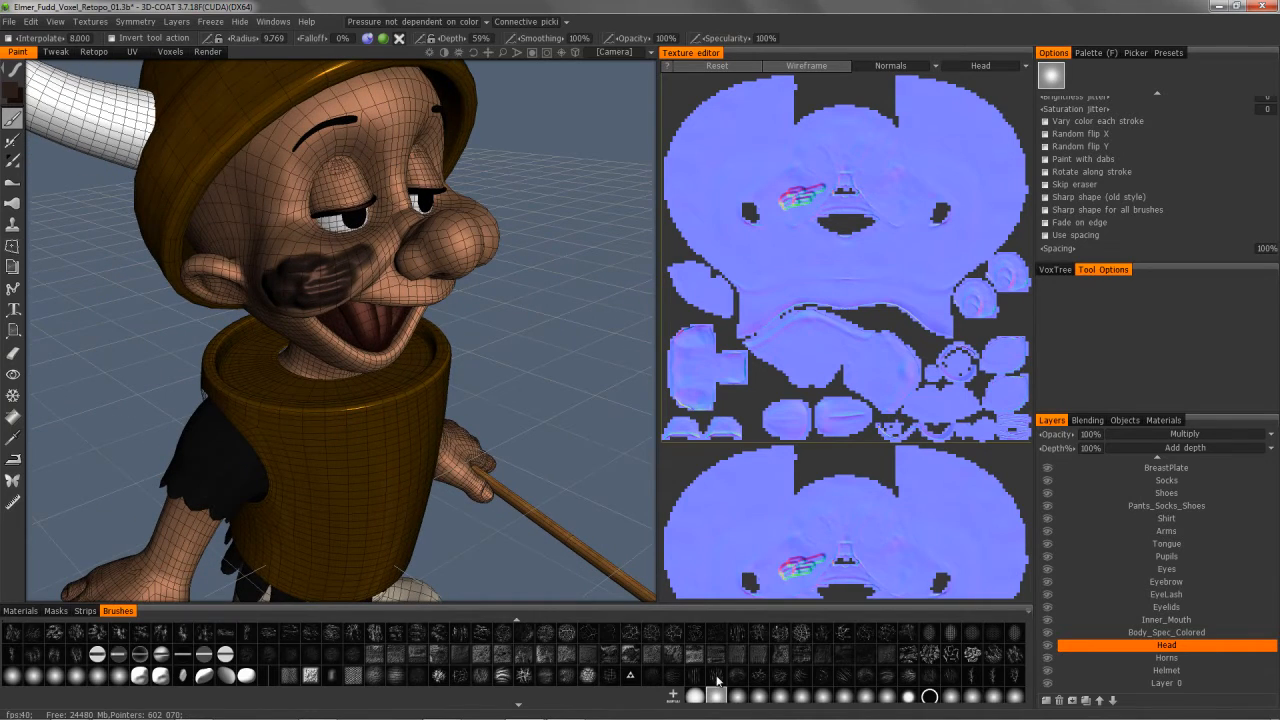
Step: Switch to the hard white round brush alpha and undo the strokes on the cheek
{"action": "scroll", "coordinate": [718, 690], "scroll_direction": "up", "scroll_amount": 1}
{"action": "scroll", "coordinate": [718, 690], "scroll_direction": "up", "scroll_amount": 4}
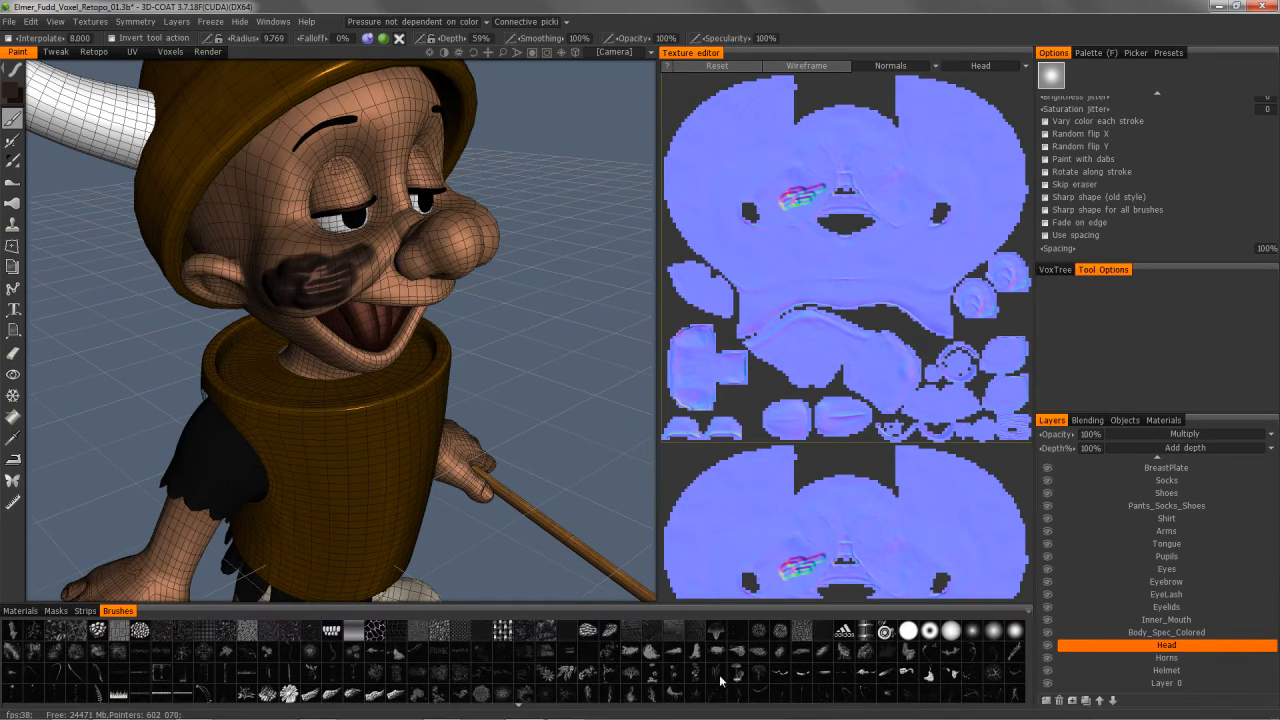
{"action": "left_click", "coordinate": [906, 632]}
{"action": "mouse_move", "coordinate": [232, 146]}
{"action": "left_mouse_down", "text": "alt"}
{"action": "mouse_move", "coordinate": [246, 194]}
{"action": "mouse_move", "coordinate": [274, 167]}
{"action": "left_mouse_up", "text": "alt"}
{"action": "key", "text": "ctrl+z"}
{"action": "key", "text": "ctrl+z"}
{"action": "key", "text": "ctrl+z"}
{"action": "key", "text": "ctrl+z"}
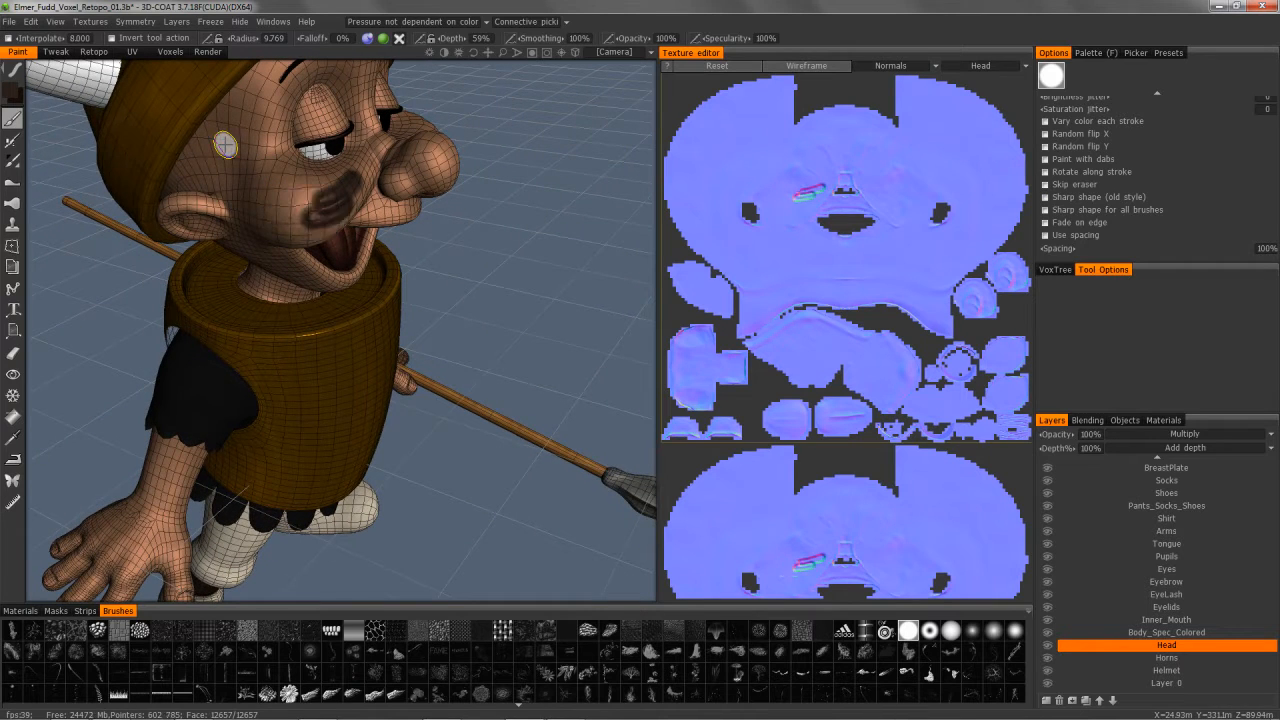
{"action": "mouse_move", "coordinate": [225, 145]}
{"action": "left_mouse_down", "text": "alt"}
{"action": "mouse_move", "coordinate": [263, 219]}
{"action": "mouse_move", "coordinate": [346, 197]}
{"action": "mouse_move", "coordinate": [292, 221]}
{"action": "left_mouse_up", "text": "alt"}
{"action": "mouse_move", "coordinate": [292, 221]}
{"action": "left_mouse_down", "text": "alt"}
{"action": "mouse_move", "coordinate": [340, 204]}
{"action": "mouse_move", "coordinate": [258, 243]}
{"action": "mouse_move", "coordinate": [180, 200]}
{"action": "mouse_move", "coordinate": [274, 251]}
{"action": "mouse_move", "coordinate": [280, 222]}
{"action": "mouse_move", "coordinate": [215, 235]}
{"action": "left_mouse_up", "text": "alt"}
Step: Select the dots stroke mode, place separate round dabs on the side of the face, and undo them
{"action": "mouse_move", "coordinate": [20, 75]}
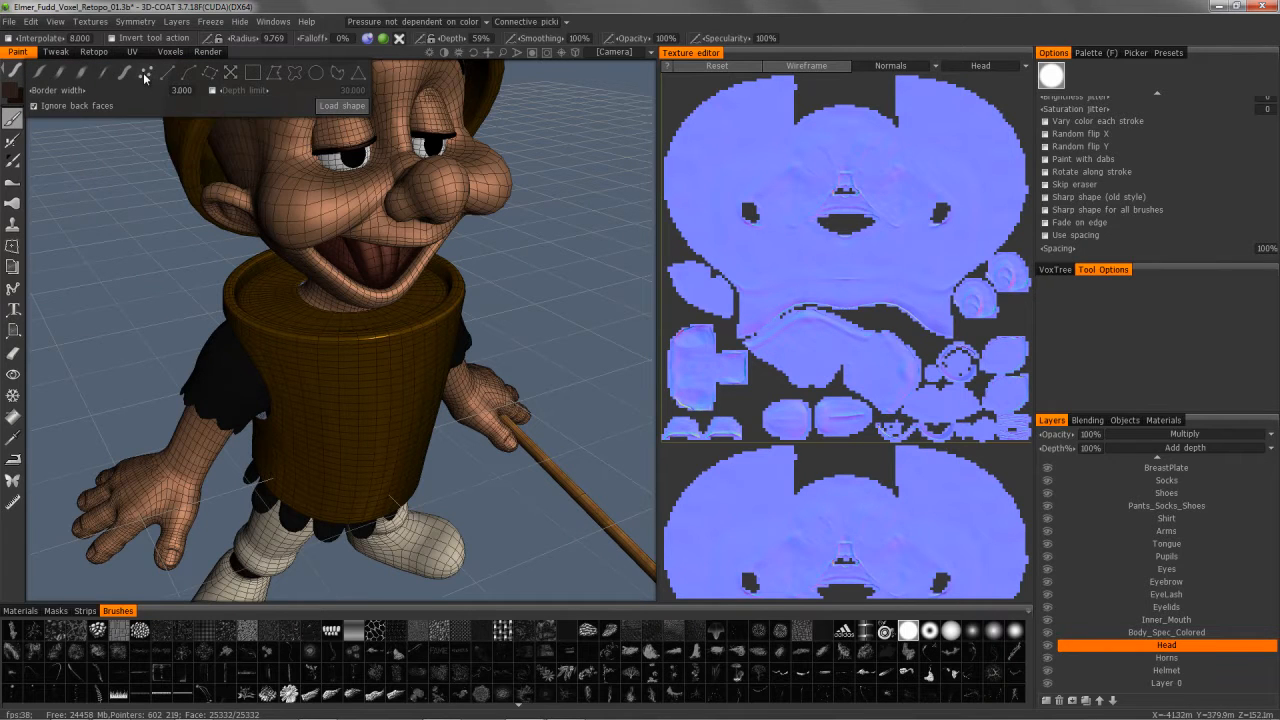
{"action": "left_click", "coordinate": [146, 77]}
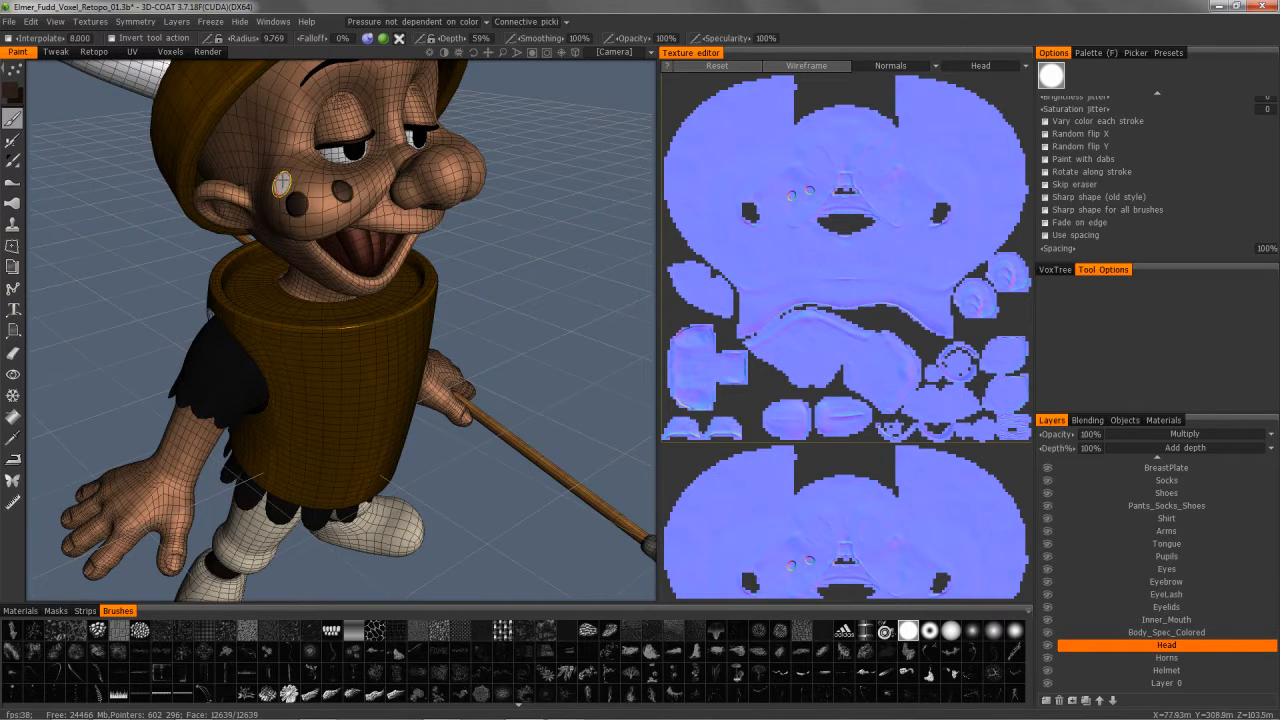
{"action": "mouse_move", "coordinate": [251, 228]}
{"action": "left_mouse_down", "text": "alt"}
{"action": "mouse_move", "coordinate": [340, 184]}
{"action": "mouse_move", "coordinate": [351, 153]}
{"action": "left_mouse_up", "text": "alt"}
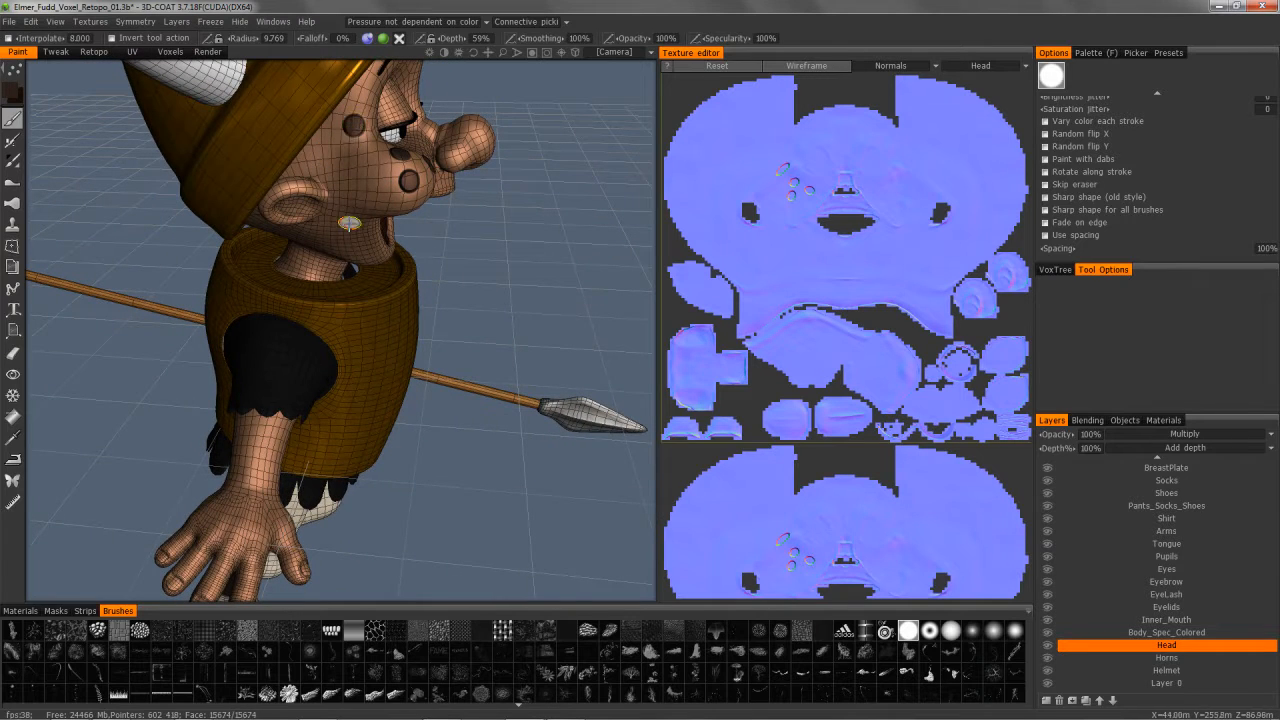
{"action": "left_click_drag", "start_coordinate": [255, 201], "coordinate": [363, 193], "text": "alt"}
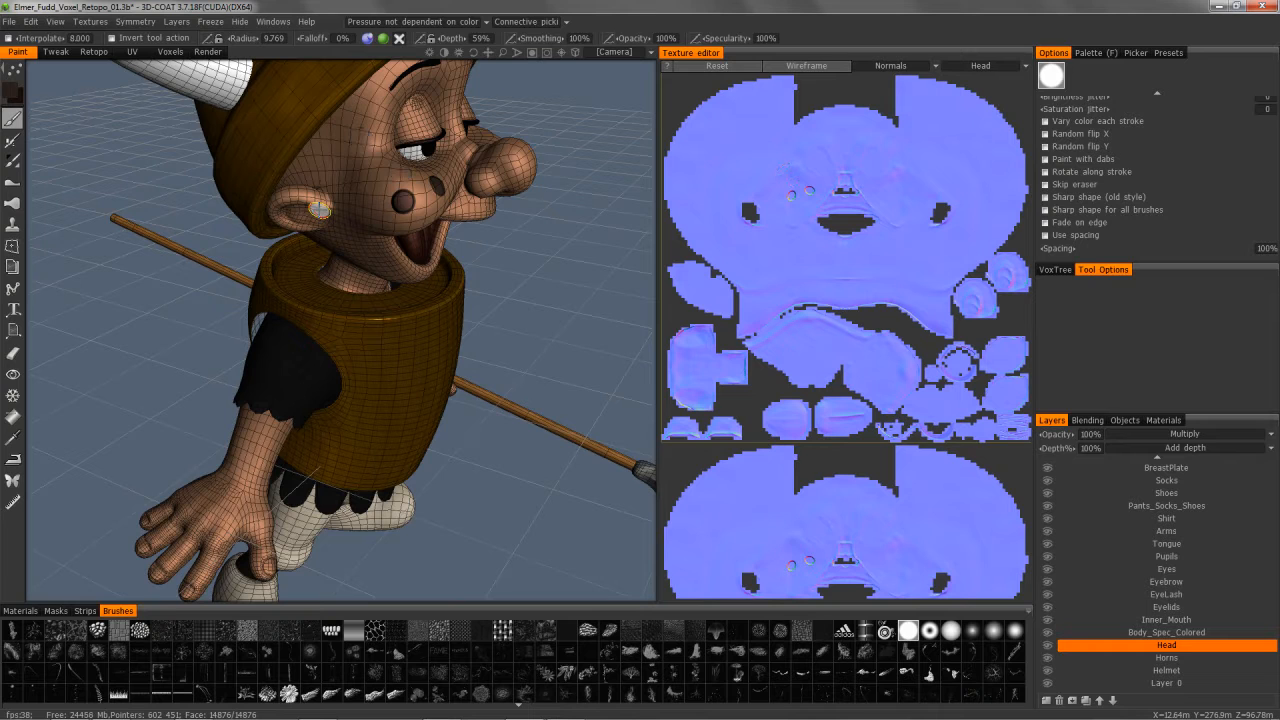
{"action": "left_click_drag", "start_coordinate": [126, 531], "coordinate": [172, 575], "text": "alt"}
Step: Choose the square cross-ornament brush alpha and enlarge the brush radius to about 19.1
{"action": "left_click_drag", "start_coordinate": [314, 650], "coordinate": [334, 575]}
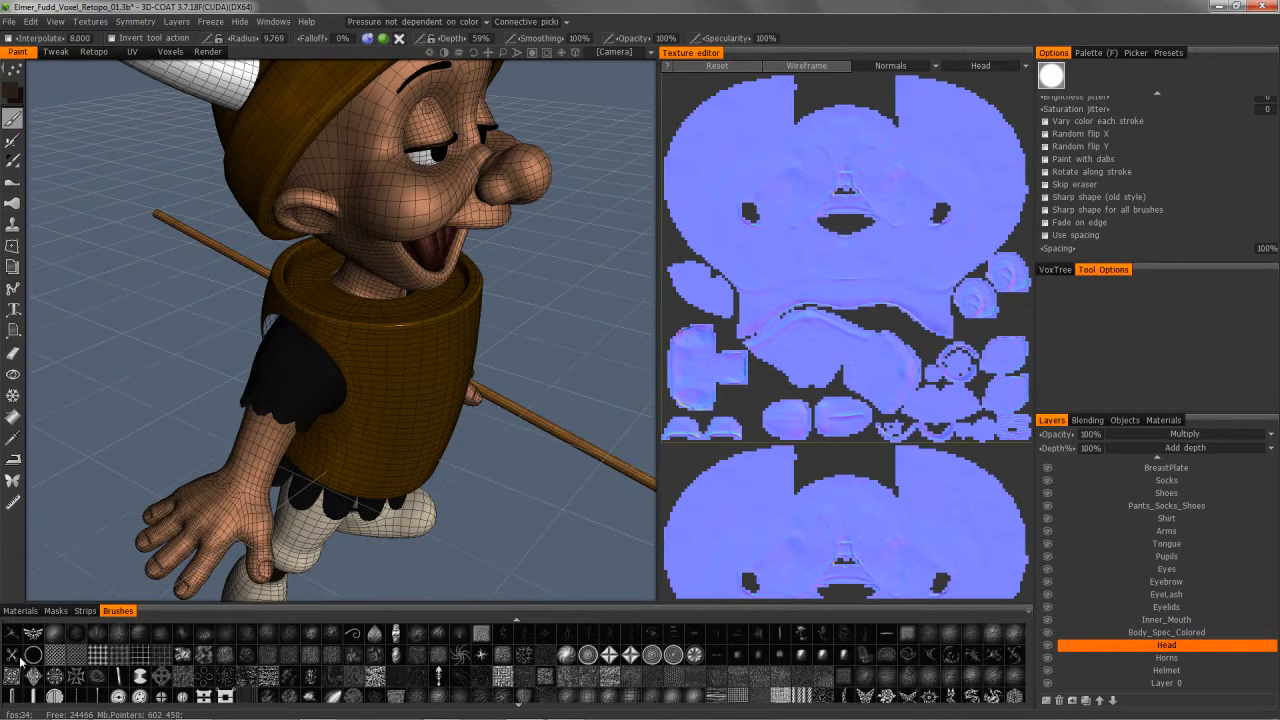
{"action": "left_click", "coordinate": [77, 678]}
{"action": "mouse_move", "coordinate": [290, 250]}
{"action": "left_mouse_down", "text": "alt"}
{"action": "mouse_move", "coordinate": [343, 189]}
{"action": "mouse_move", "coordinate": [388, 204]}
{"action": "left_mouse_up", "text": "alt"}
{"action": "scroll", "coordinate": [389, 201], "scroll_direction": "up", "scroll_amount": 7}
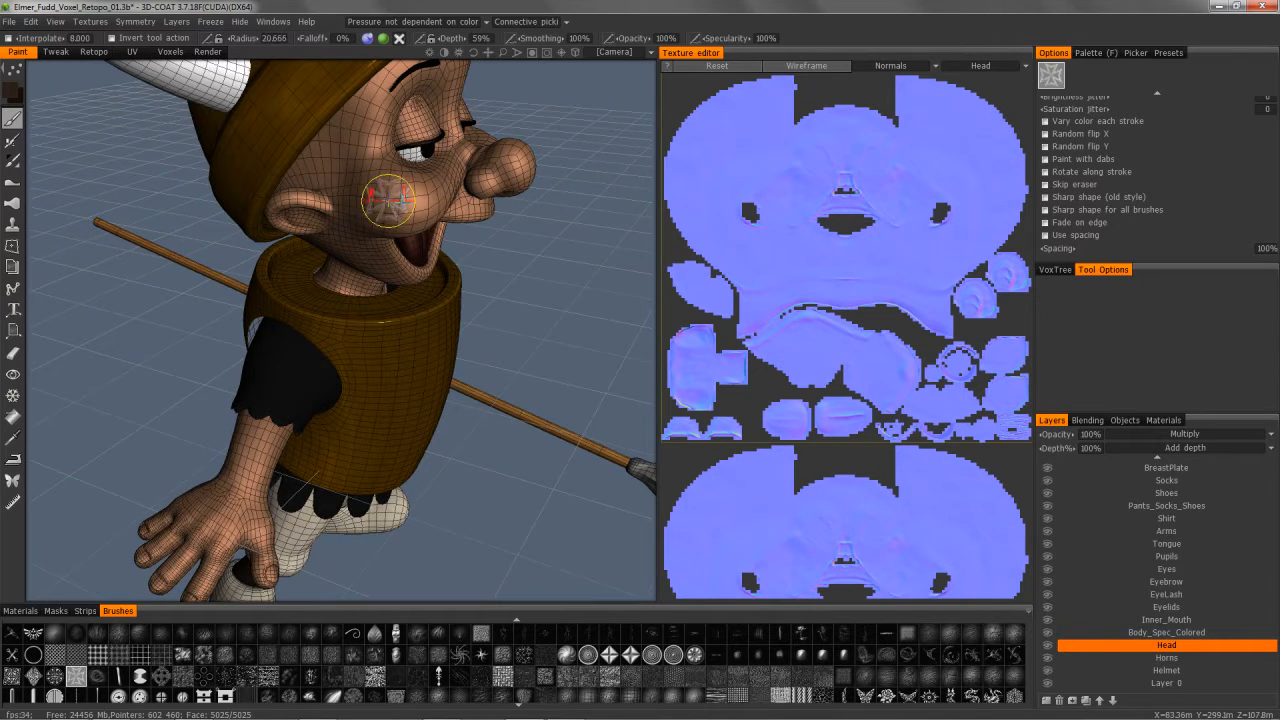
{"action": "mouse_move", "coordinate": [463, 252]}
{"action": "left_mouse_down"}
{"action": "mouse_move", "coordinate": [522, 289]}
{"action": "mouse_move", "coordinate": [476, 261]}
{"action": "mouse_move", "coordinate": [292, 215]}
{"action": "mouse_move", "coordinate": [537, 277]}
{"action": "mouse_move", "coordinate": [446, 486]}
{"action": "mouse_move", "coordinate": [400, 510]}
{"action": "left_mouse_up"}
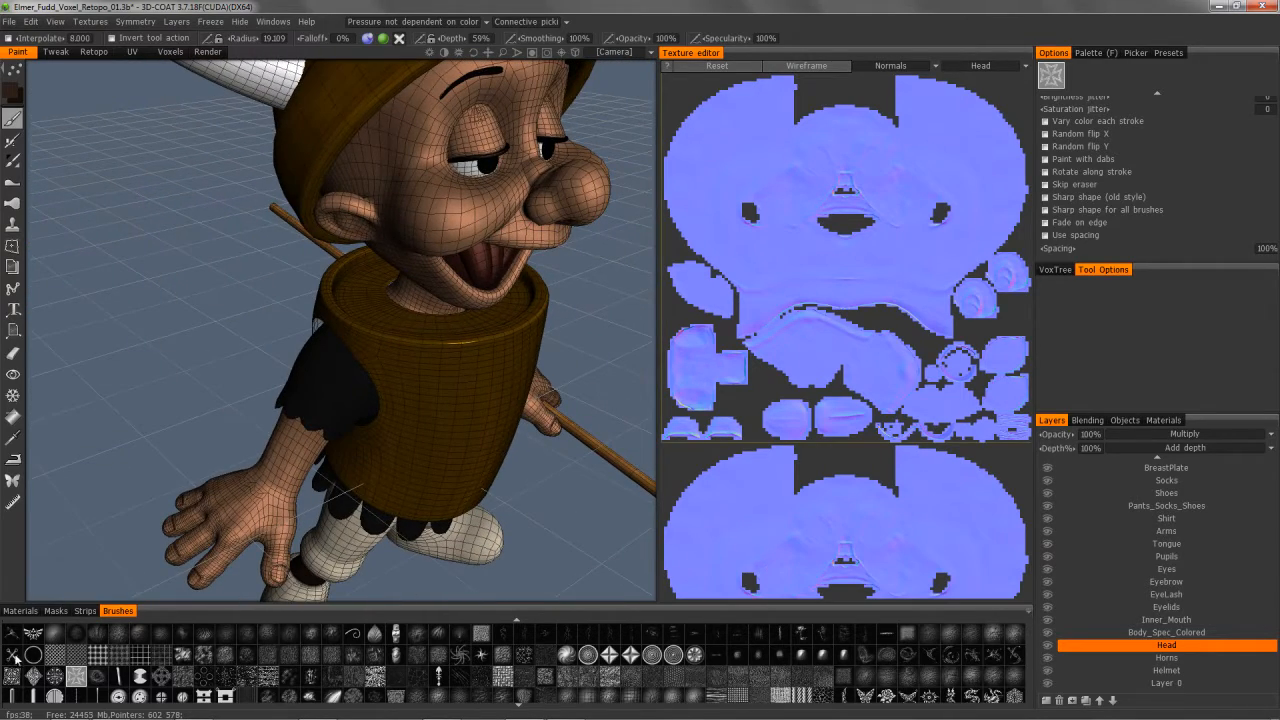
Step: Choose the X-shaped stitch brush alpha, stamp it once on the wrist, and undo the stamp
{"action": "left_click", "coordinate": [15, 658]}
{"action": "mouse_move", "coordinate": [46, 585]}
{"action": "left_mouse_down"}
{"action": "mouse_move", "coordinate": [86, 575]}
{"action": "mouse_move", "coordinate": [234, 389]}
{"action": "left_mouse_up"}
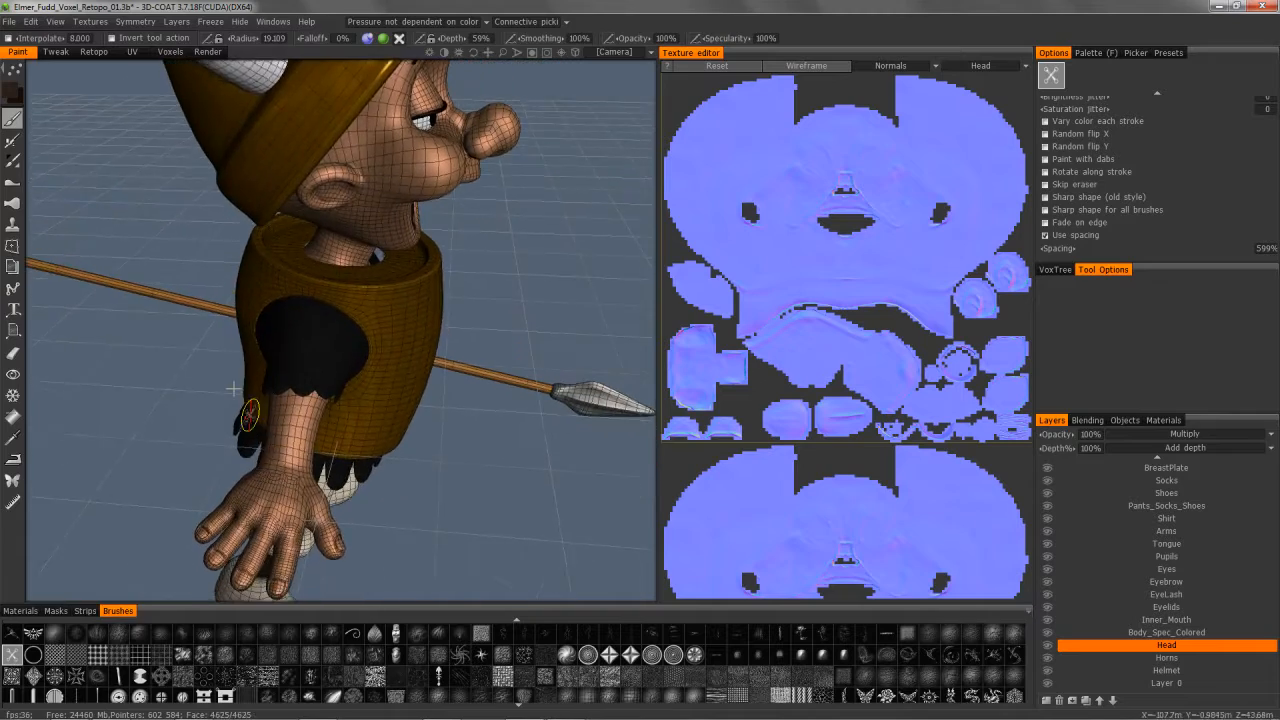
{"action": "right_click_drag", "start_coordinate": [234, 389], "coordinate": [240, 400]}
{"action": "middle_click_drag", "start_coordinate": [240, 400], "coordinate": [232, 245]}
{"action": "left_click_drag", "start_coordinate": [118, 453], "coordinate": [244, 236]}
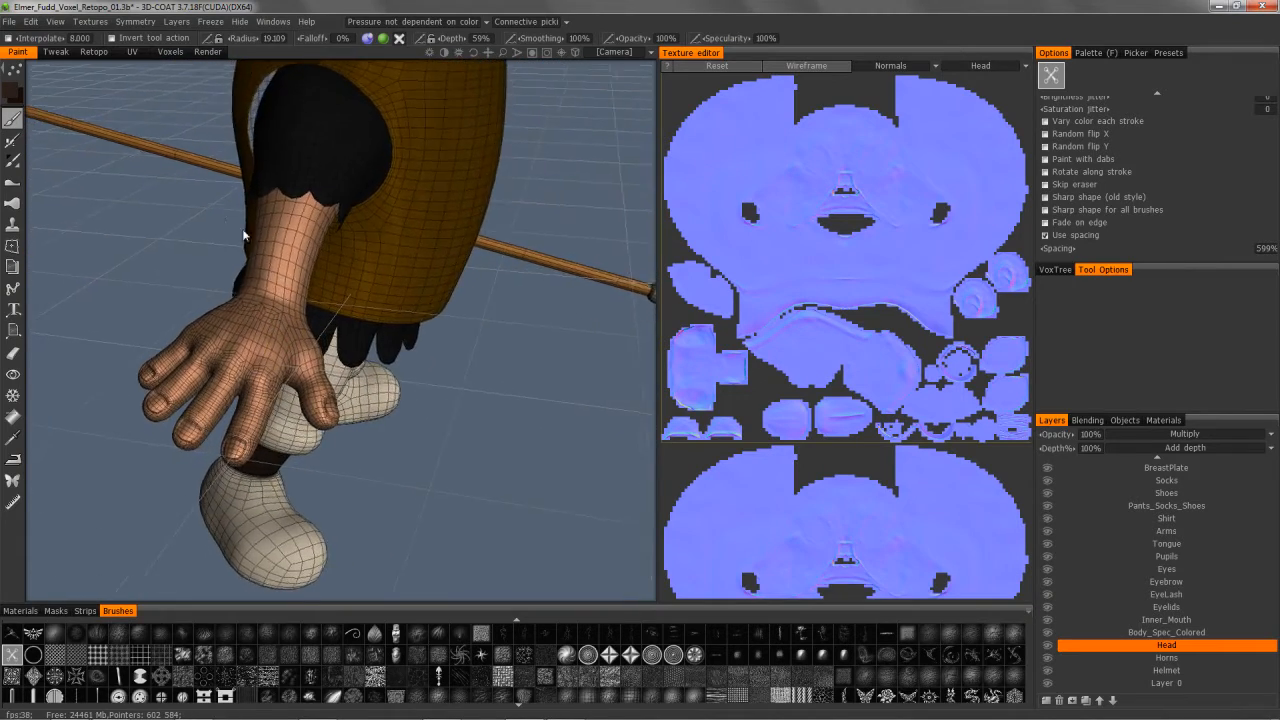
{"action": "scroll", "coordinate": [248, 230], "scroll_direction": "up", "scroll_amount": 3}
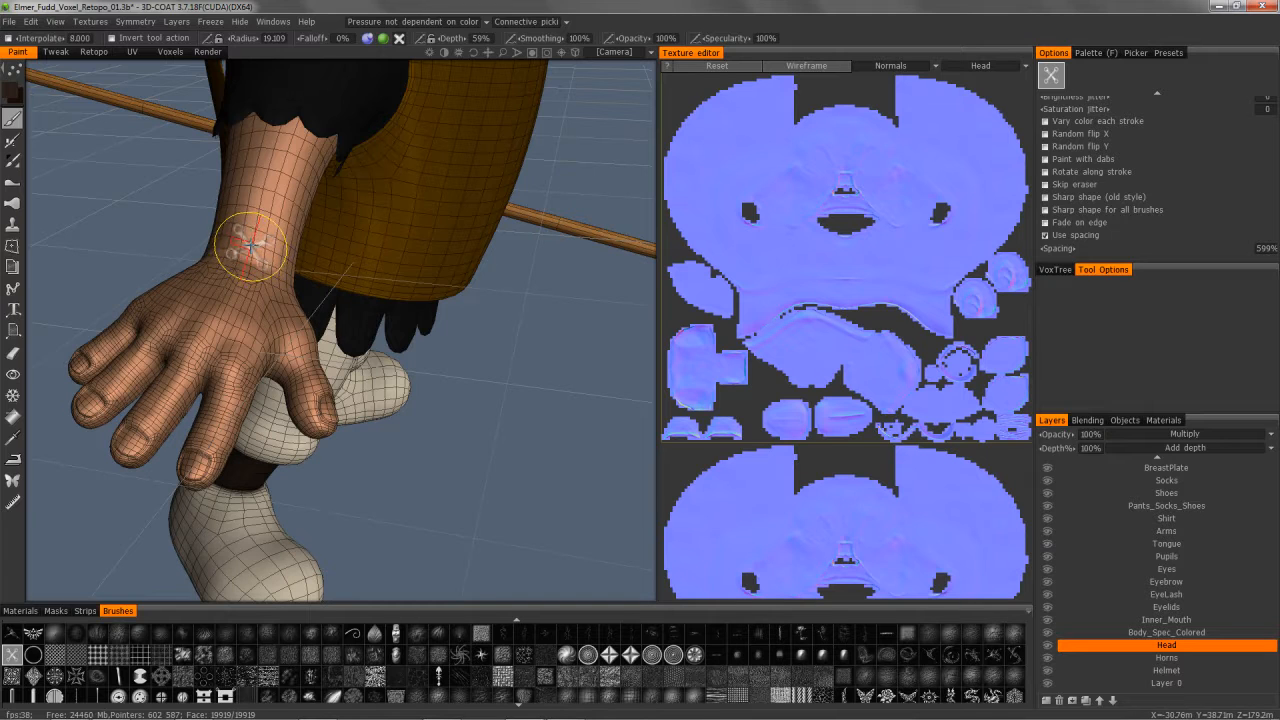
{"action": "left_click", "coordinate": [251, 244]}
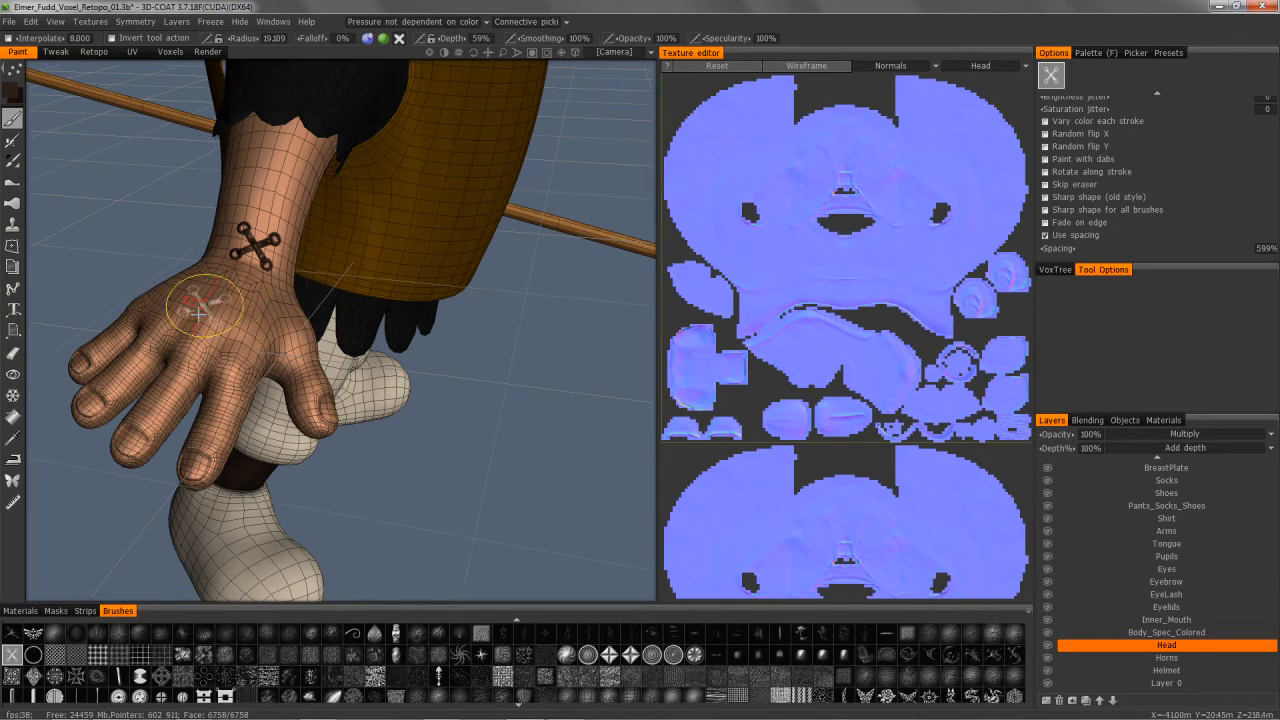
{"action": "key", "text": "ctrl+z"}
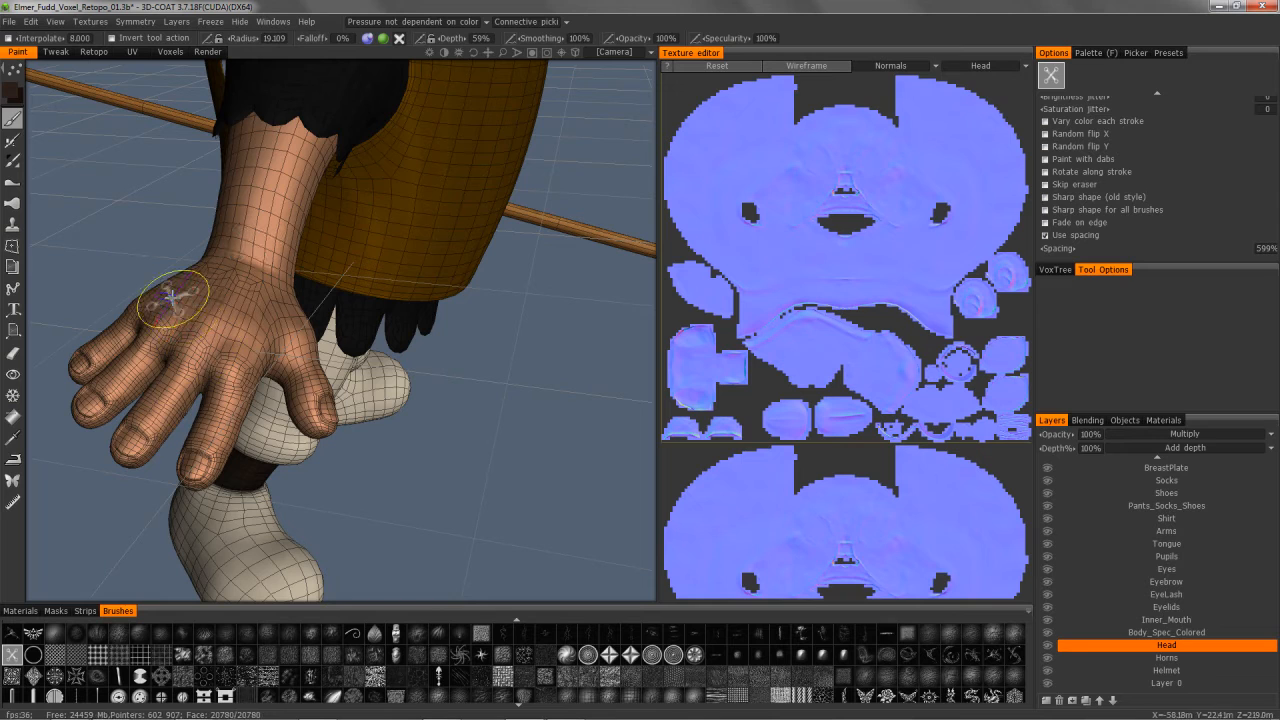
Step: Select the straight-line stroke mode and a soft-edged white round alpha, paint a line from forearm to hand, and undo it
{"action": "mouse_move", "coordinate": [20, 76]}
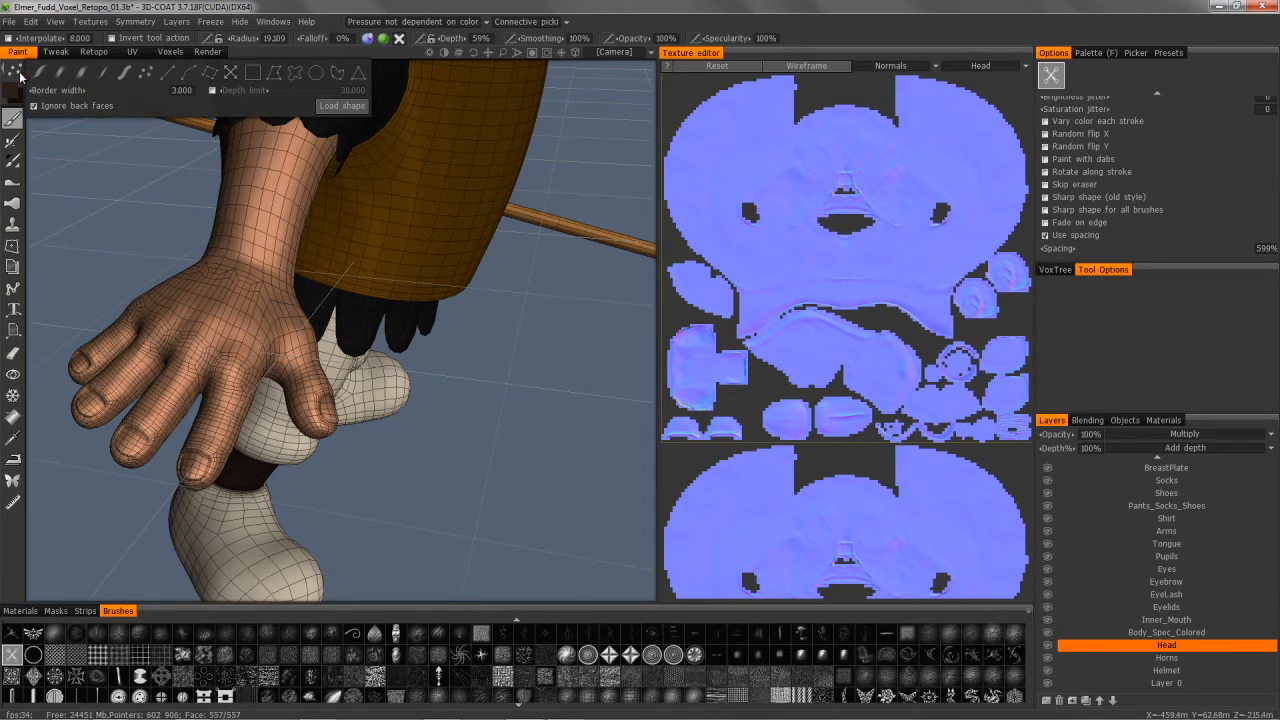
{"action": "left_click", "coordinate": [169, 76]}
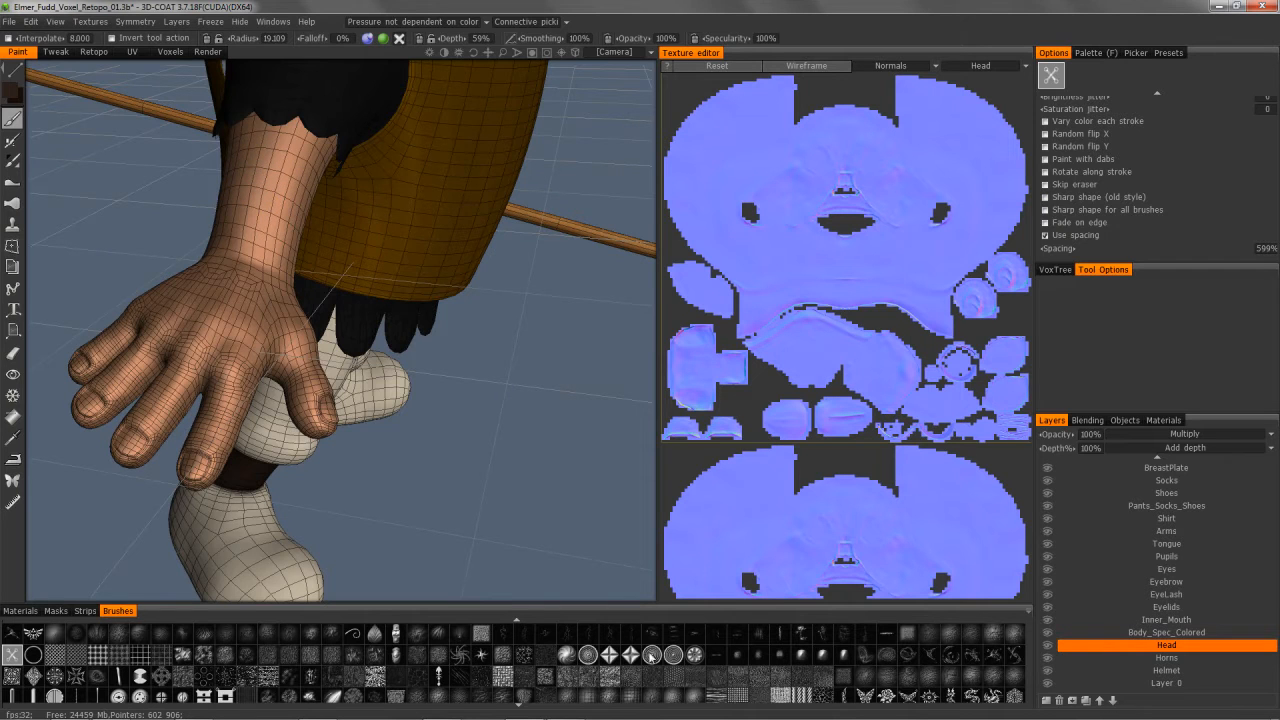
{"action": "scroll", "coordinate": [630, 653], "scroll_direction": "up", "scroll_amount": 5}
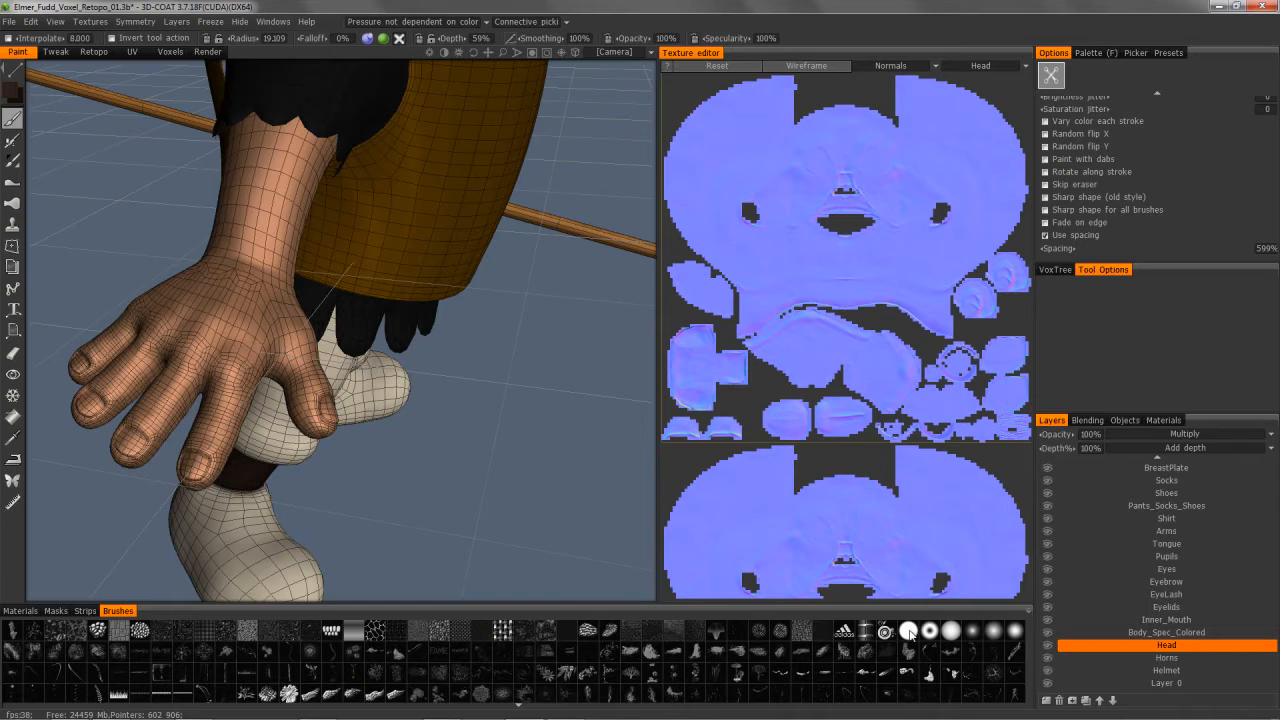
{"action": "left_click", "coordinate": [952, 632]}
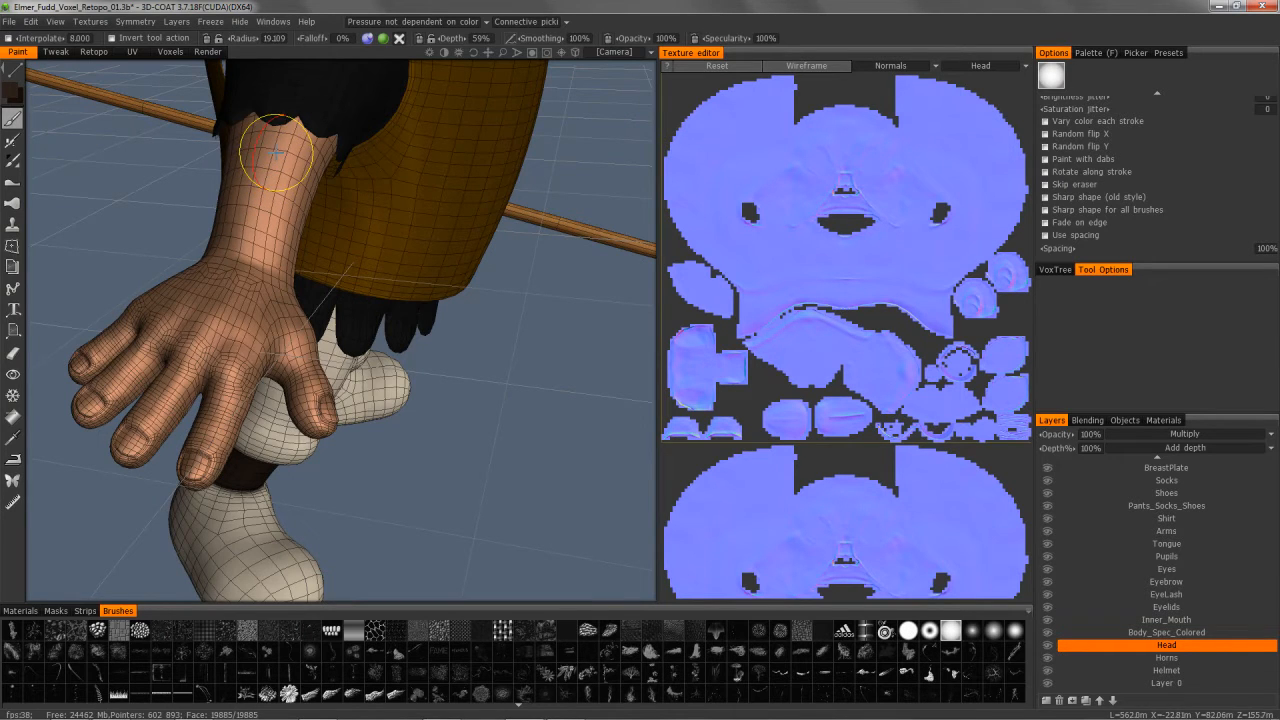
{"action": "mouse_move", "coordinate": [276, 153]}
{"action": "left_mouse_down"}
{"action": "mouse_move", "coordinate": [245, 270]}
{"action": "mouse_move", "coordinate": [215, 295]}
{"action": "mouse_move", "coordinate": [188, 293]}
{"action": "mouse_move", "coordinate": [263, 294]}
{"action": "left_mouse_up"}
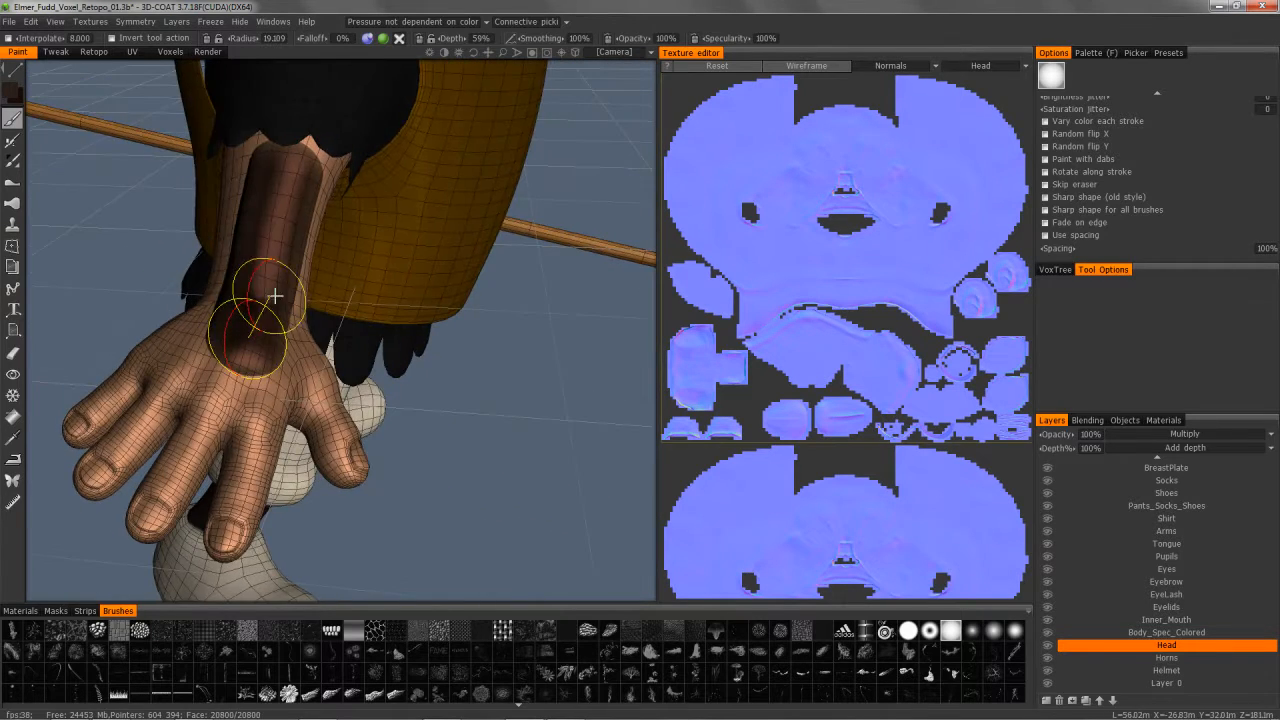
{"action": "key", "text": "ctrl+z"}
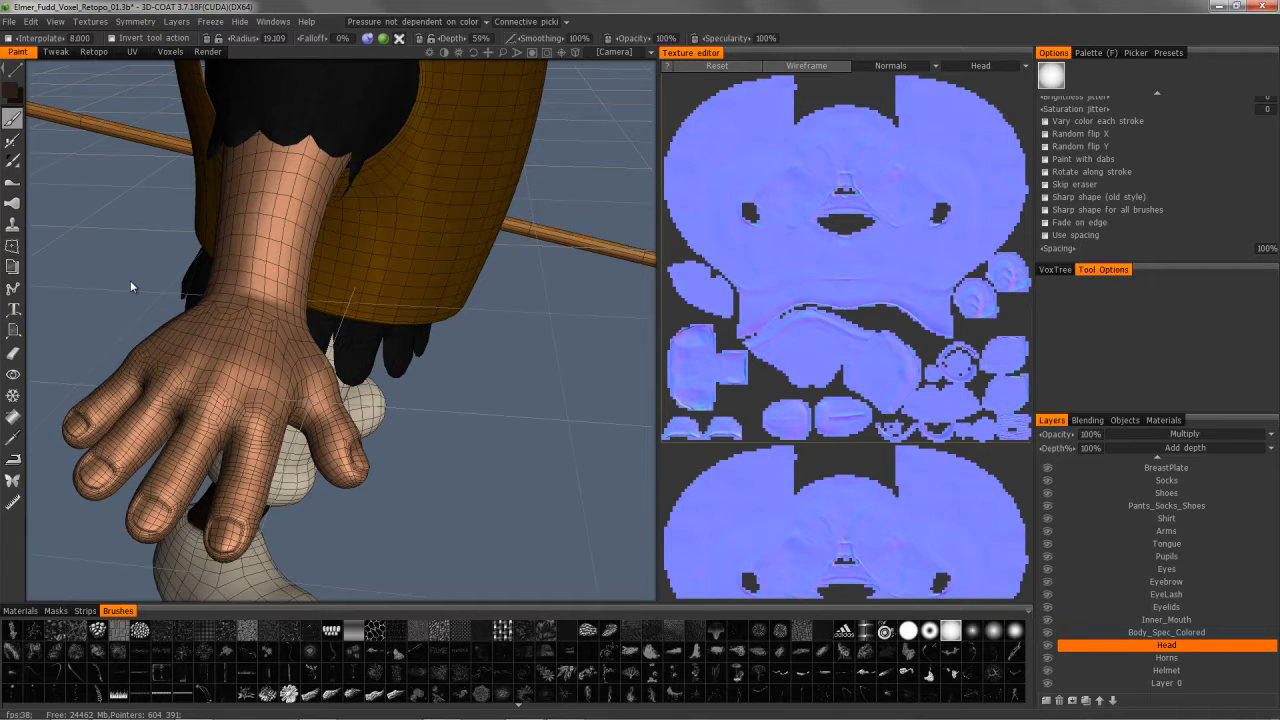
Step: Select the curved multi-point stroke mode, set the brush radius to about 7.2, paint a bent stroke from forearm to wrist, and undo it
{"action": "mouse_move", "coordinate": [18, 77]}
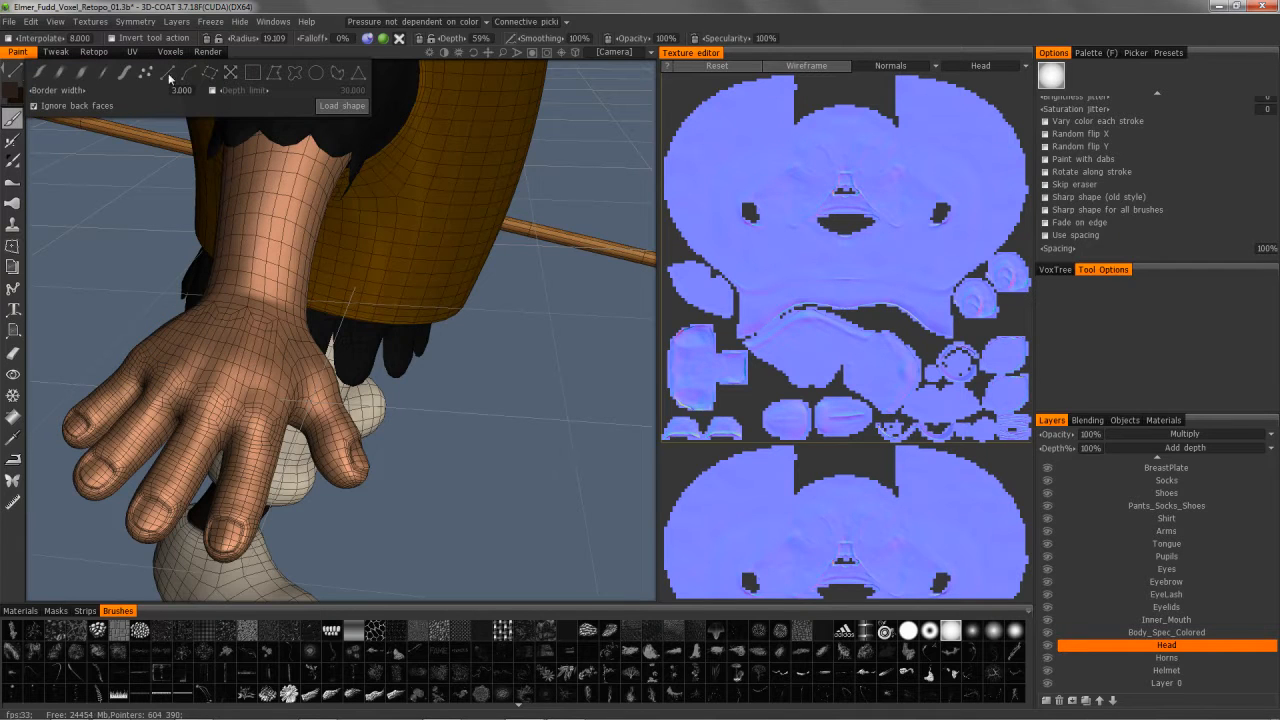
{"action": "left_click_drag", "start_coordinate": [237, 205], "coordinate": [279, 200], "text": "alt"}
{"action": "right_click_drag", "start_coordinate": [279, 200], "coordinate": [254, 199]}
{"action": "left_click_drag", "start_coordinate": [254, 199], "coordinate": [294, 186], "text": "alt"}
{"action": "left_click_drag", "start_coordinate": [293, 247], "coordinate": [277, 273]}
{"action": "left_click", "coordinate": [283, 272]}
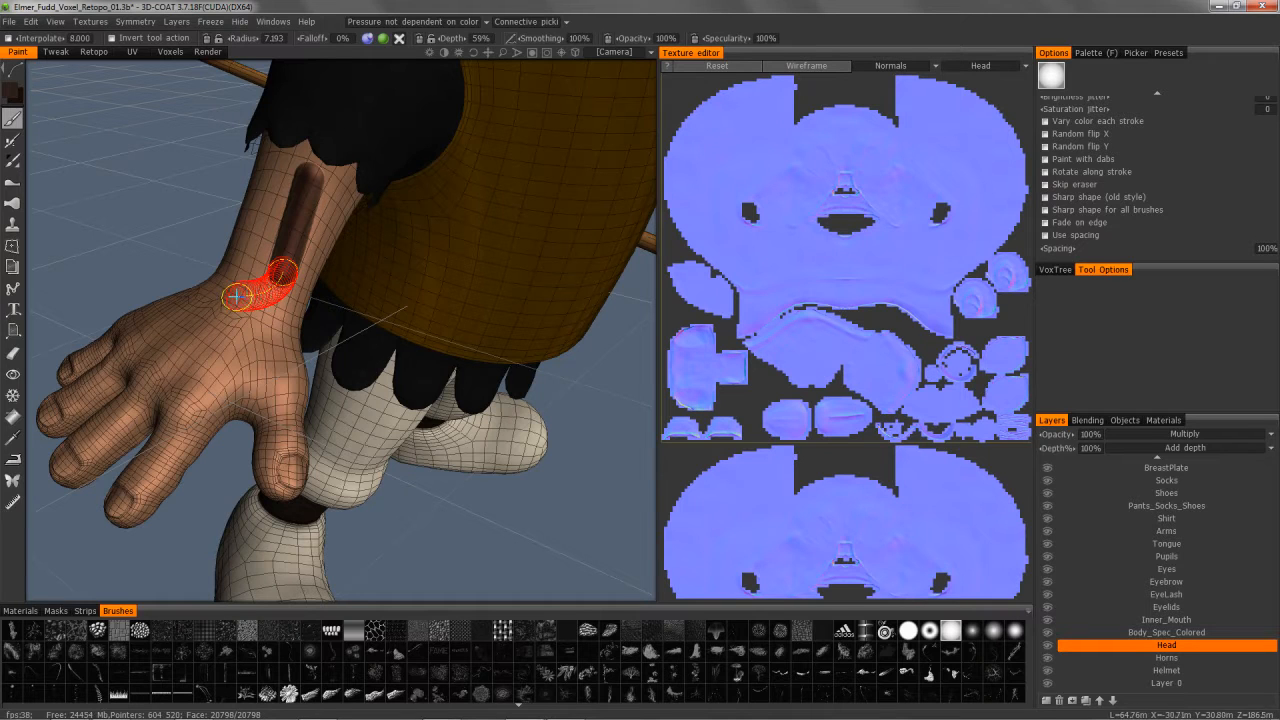
{"action": "key", "text": "Return"}
{"action": "left_click", "coordinate": [225, 288]}
{"action": "key", "text": "Return"}
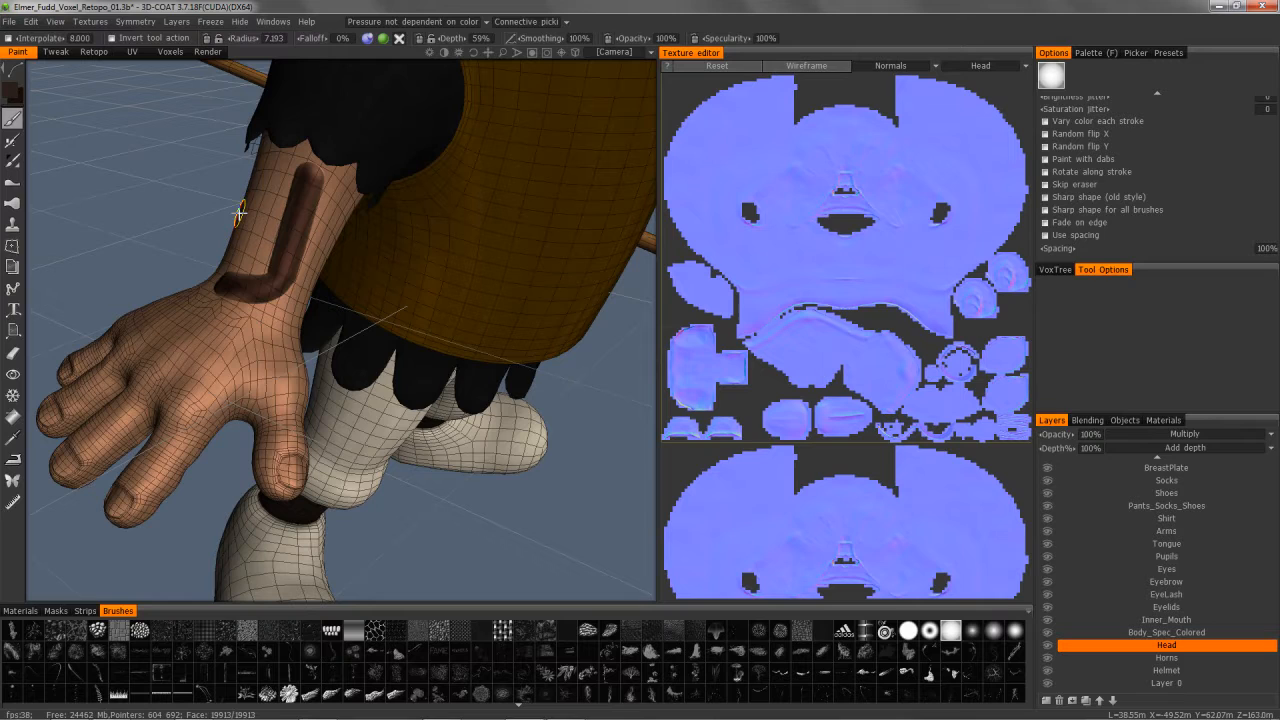
{"action": "key", "text": "ctrl+z"}
{"action": "key", "text": "ctrl+z"}
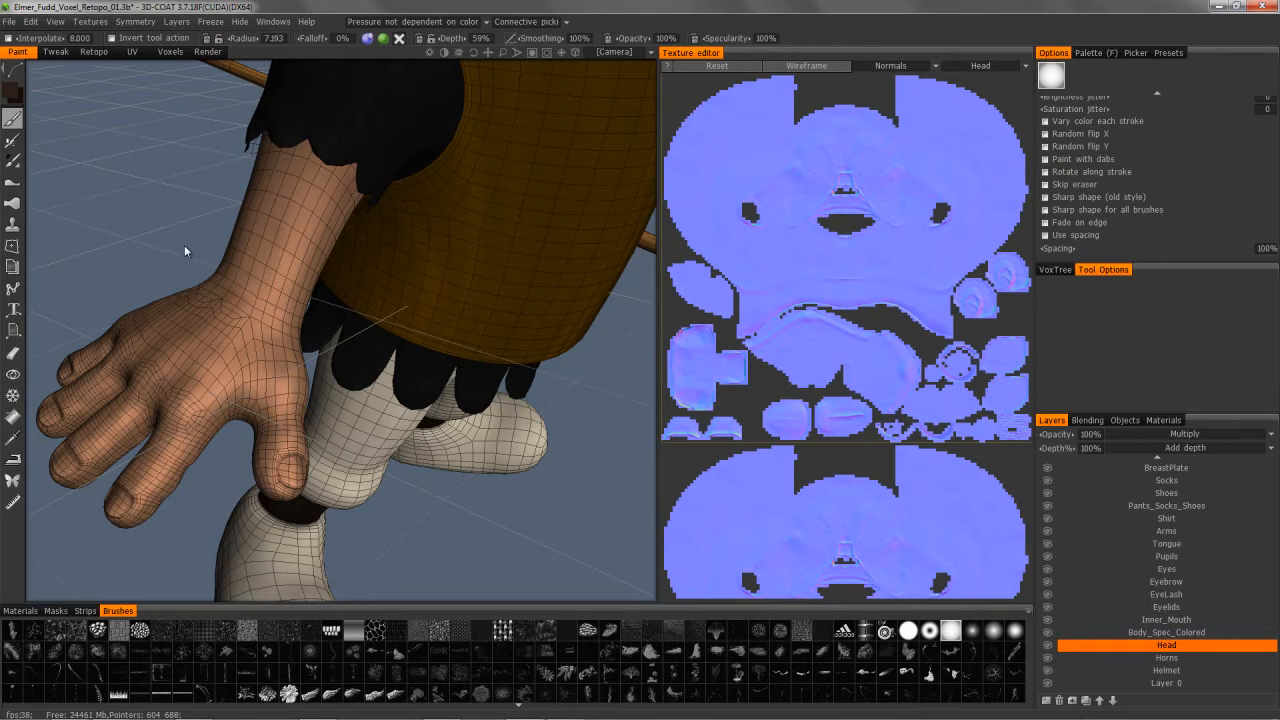
{"action": "right_click_drag", "start_coordinate": [184, 245], "coordinate": [318, 204]}
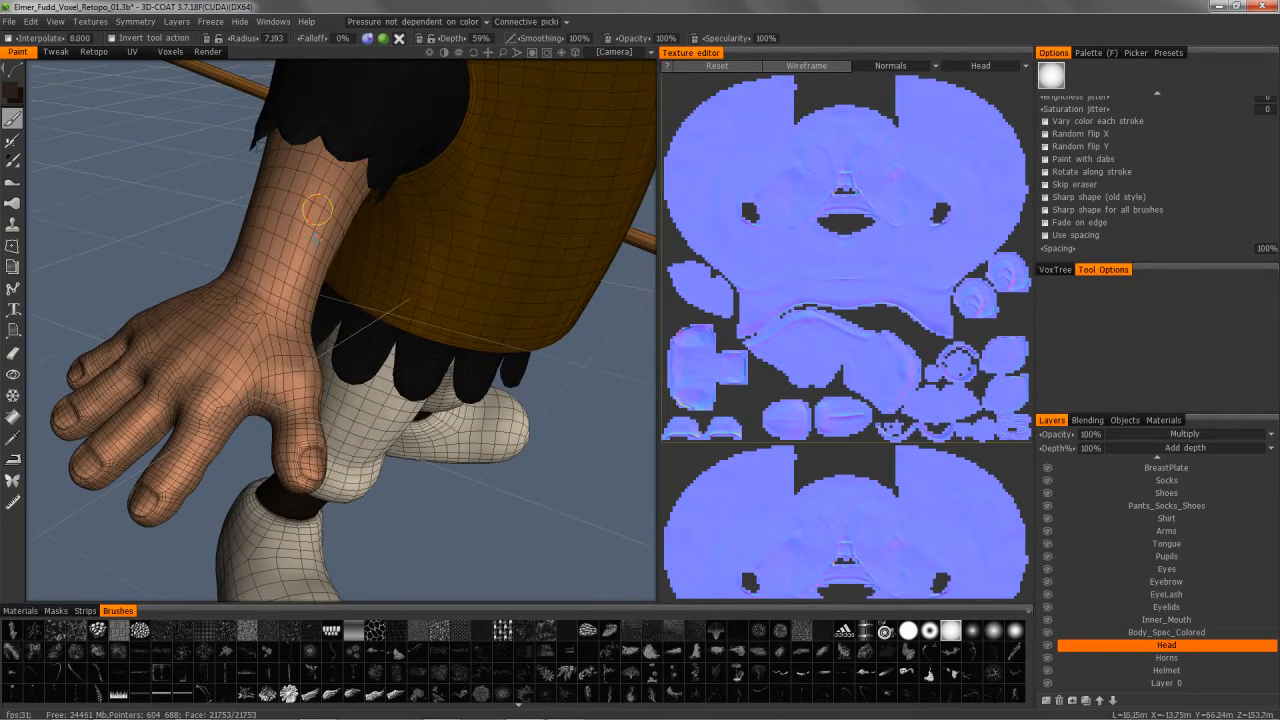
{"action": "left_click", "coordinate": [13, 290]}
{"action": "mouse_move", "coordinate": [336, 178]}
{"action": "left_mouse_down", "text": "alt"}
{"action": "mouse_move", "coordinate": [341, 167]}
{"action": "mouse_move", "coordinate": [346, 182]}
{"action": "mouse_move", "coordinate": [316, 214]}
{"action": "left_mouse_up", "text": "alt"}
{"action": "left_click_drag", "start_coordinate": [217, 302], "coordinate": [190, 482], "text": "alt"}
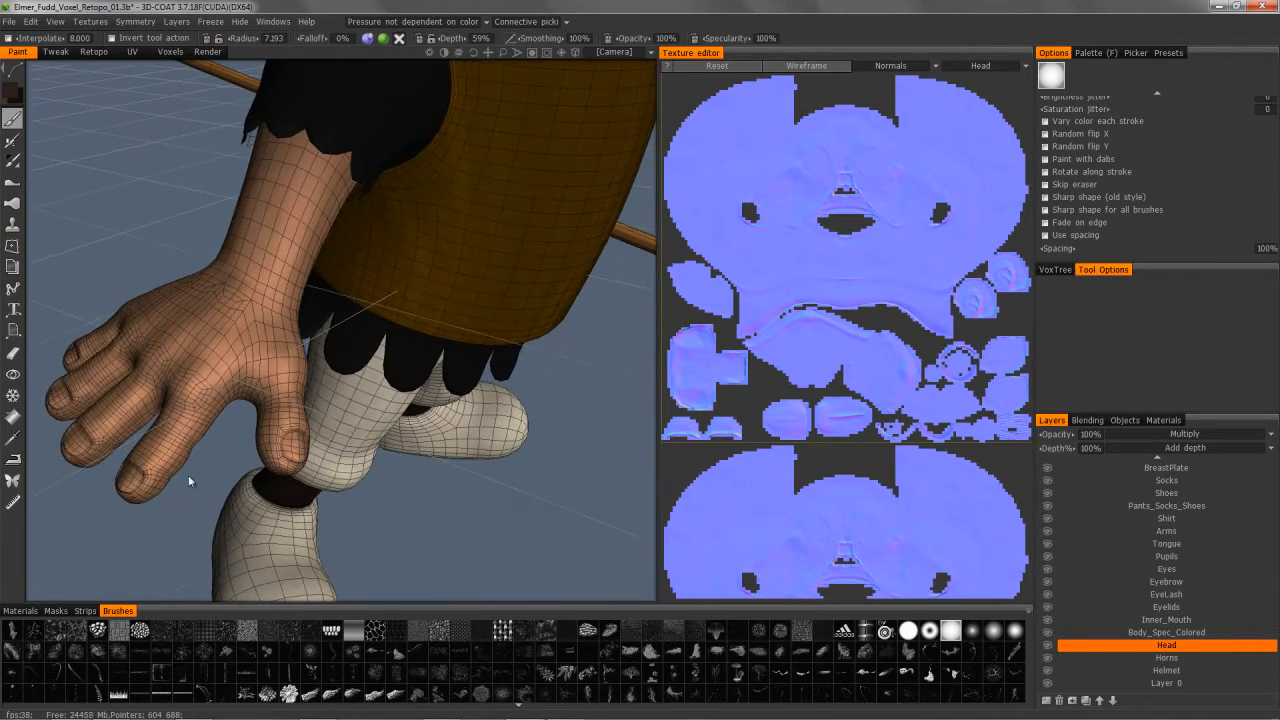
{"action": "mouse_move", "coordinate": [212, 302]}
{"action": "left_mouse_down", "text": "alt"}
{"action": "mouse_move", "coordinate": [176, 298]}
{"action": "mouse_move", "coordinate": [222, 262]}
{"action": "left_mouse_up", "text": "alt"}
{"action": "right_click_drag", "start_coordinate": [222, 262], "coordinate": [963, 242], "text": "alt"}
{"action": "left_click_drag", "start_coordinate": [530, 139], "coordinate": [112, 284], "text": "alt"}
Step: Select the rotated-rectangle stroke mode and the segmented-ring brush alpha, and try placing the ornament on the forearm
{"action": "left_click", "coordinate": [14, 72]}
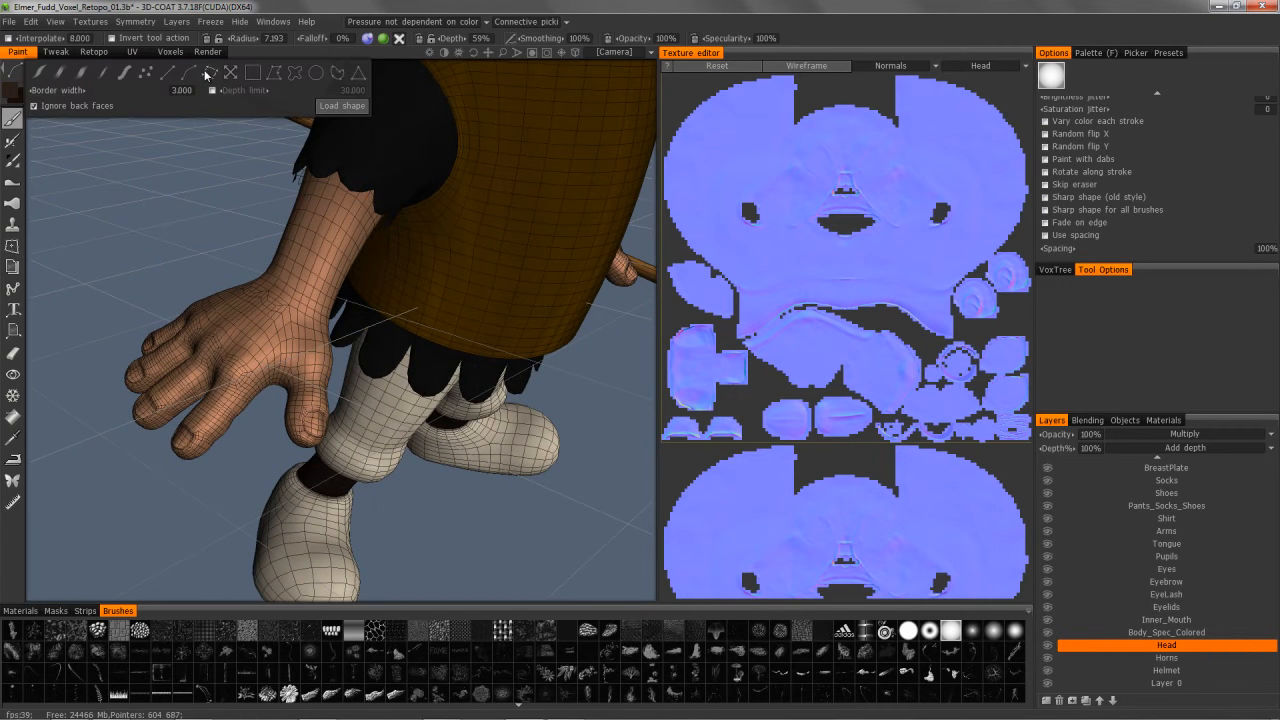
{"action": "left_click", "coordinate": [211, 76]}
{"action": "mouse_move", "coordinate": [268, 183]}
{"action": "left_mouse_down", "text": "alt"}
{"action": "mouse_move", "coordinate": [385, 283]}
{"action": "mouse_move", "coordinate": [486, 277]}
{"action": "mouse_move", "coordinate": [440, 200]}
{"action": "left_mouse_up", "text": "alt"}
{"action": "scroll", "coordinate": [262, 686], "scroll_direction": "down", "scroll_amount": 5}
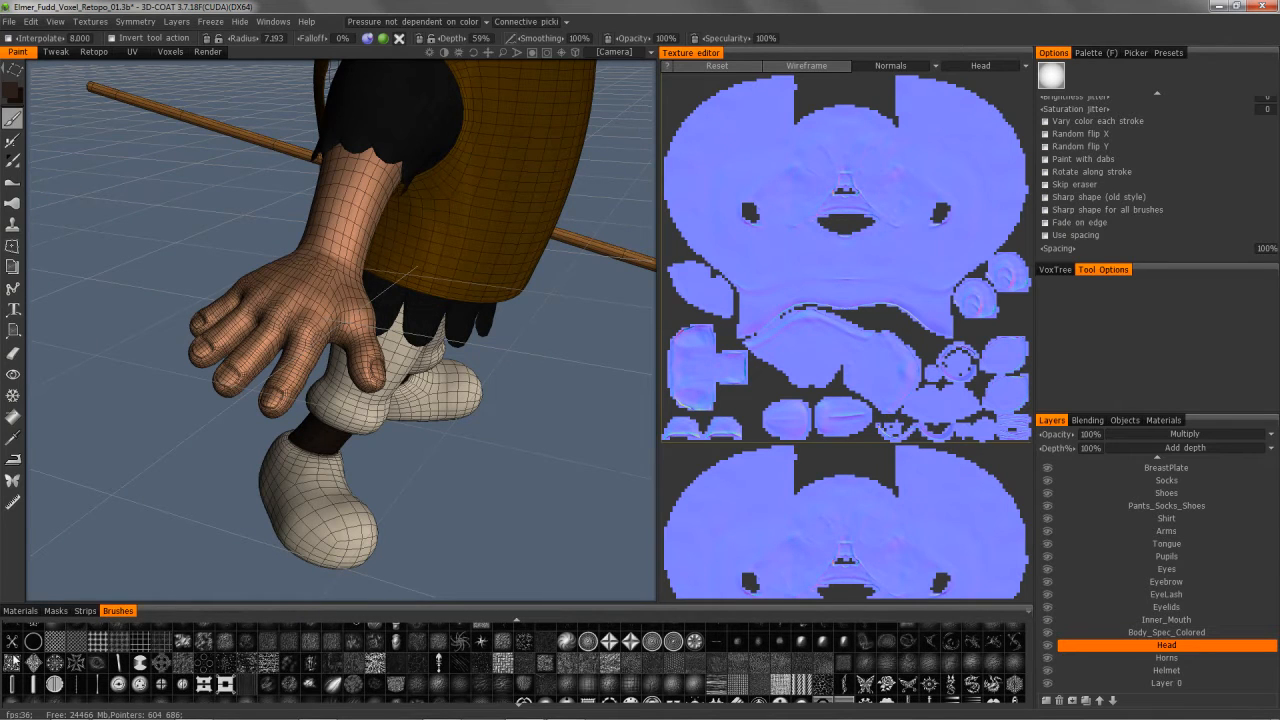
{"action": "scroll", "coordinate": [366, 674], "scroll_direction": "down", "scroll_amount": 2}
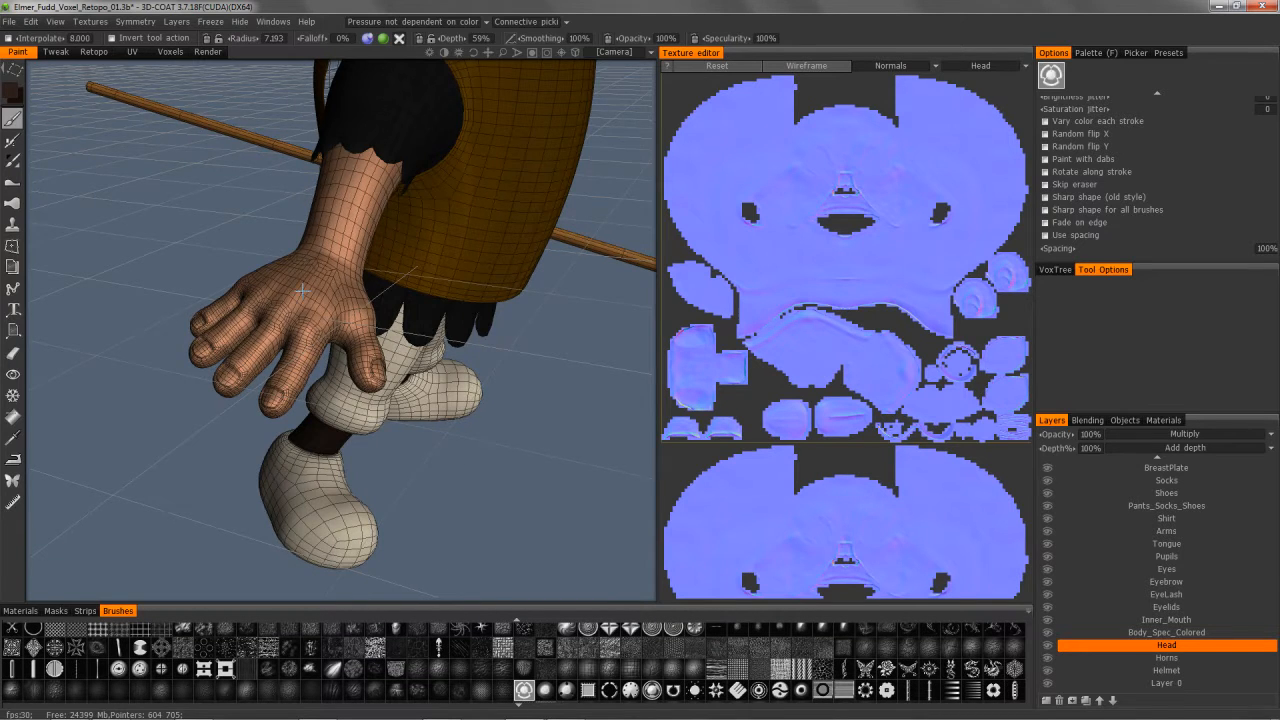
{"action": "scroll", "coordinate": [295, 314], "scroll_direction": "up", "scroll_amount": 5}
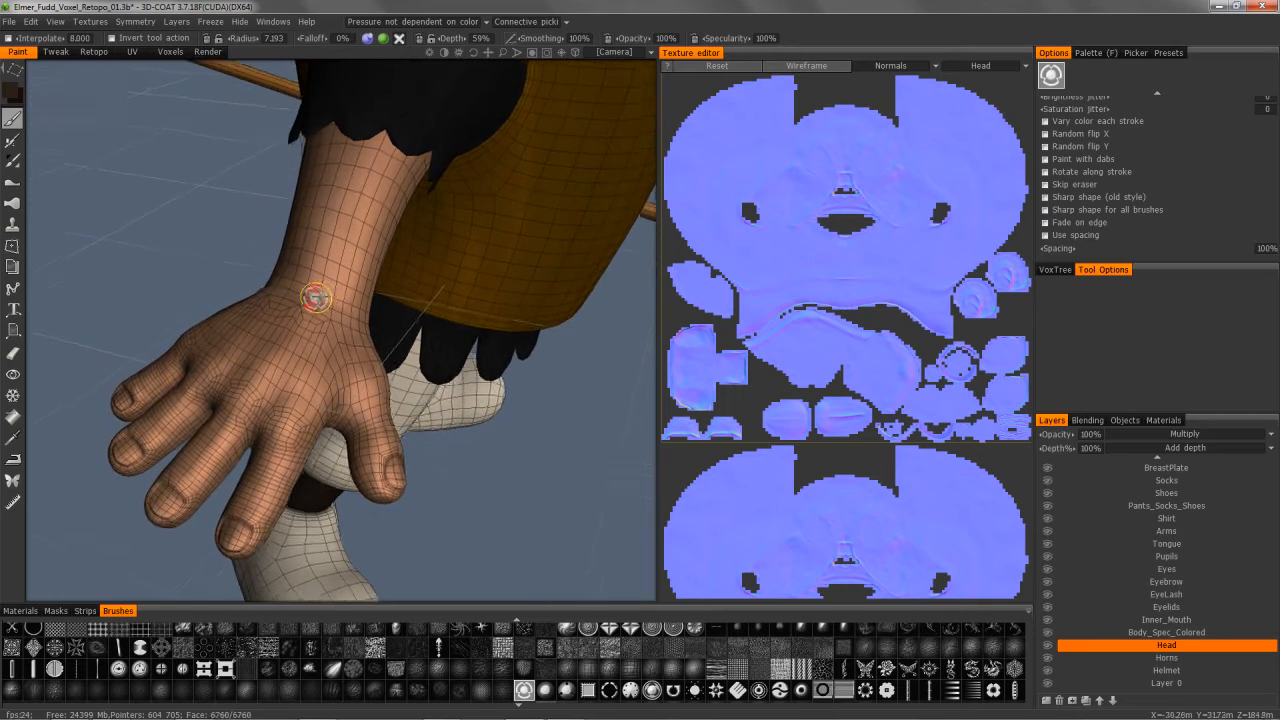
{"action": "mouse_move", "coordinate": [280, 195]}
{"action": "left_mouse_down"}
{"action": "mouse_move", "coordinate": [309, 277]}
{"action": "mouse_move", "coordinate": [339, 240]}
{"action": "mouse_move", "coordinate": [345, 256]}
{"action": "mouse_move", "coordinate": [342, 236]}
{"action": "left_mouse_up"}
{"action": "mouse_move", "coordinate": [292, 319]}
{"action": "left_mouse_down", "text": "alt"}
{"action": "mouse_move", "coordinate": [332, 331]}
{"action": "mouse_move", "coordinate": [293, 280]}
{"action": "left_mouse_up", "text": "alt"}
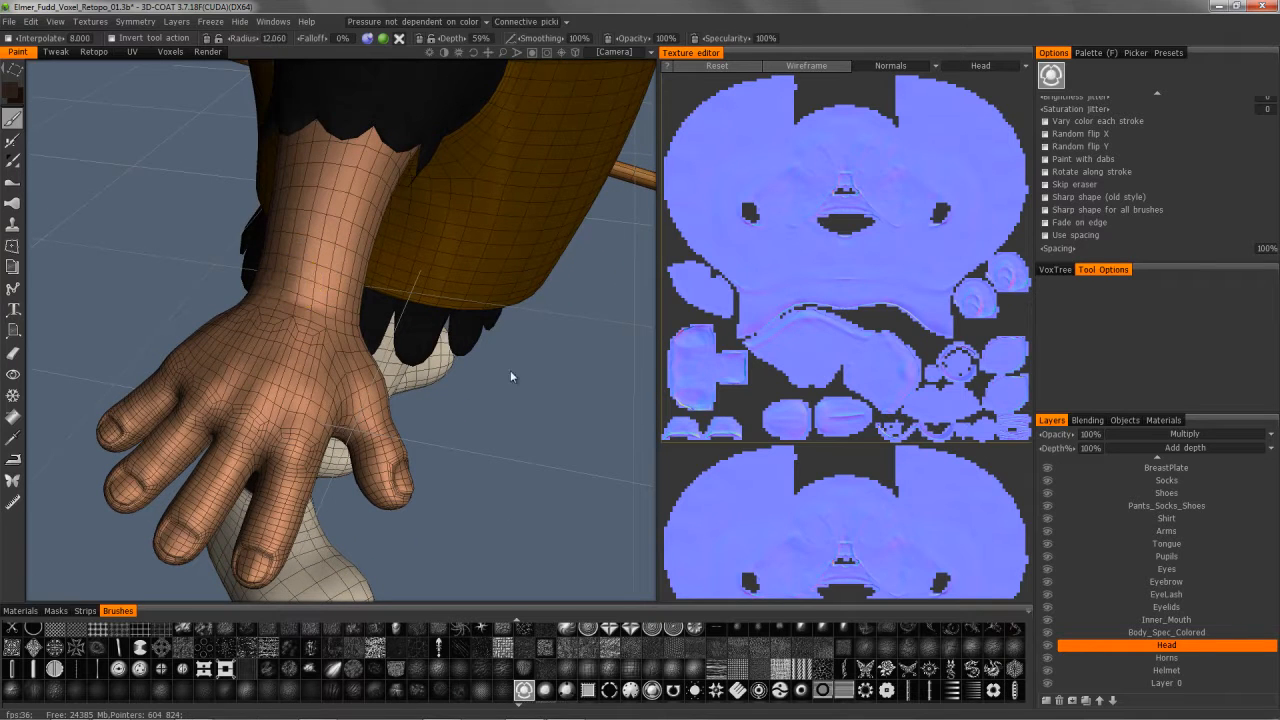
Step: Select the four-arrow stroke mode and try the segmented-ring ornament on the wrist, adjusting its size in place
{"action": "left_click", "coordinate": [15, 72]}
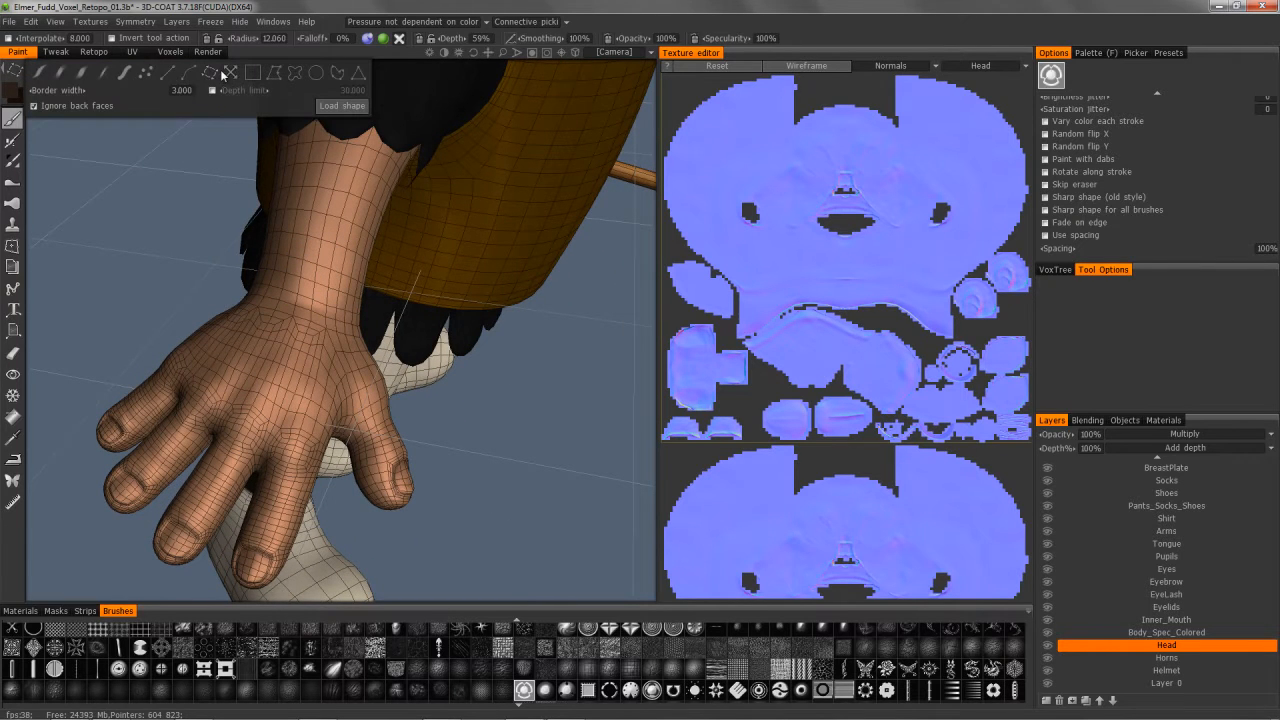
{"action": "left_click", "coordinate": [230, 74]}
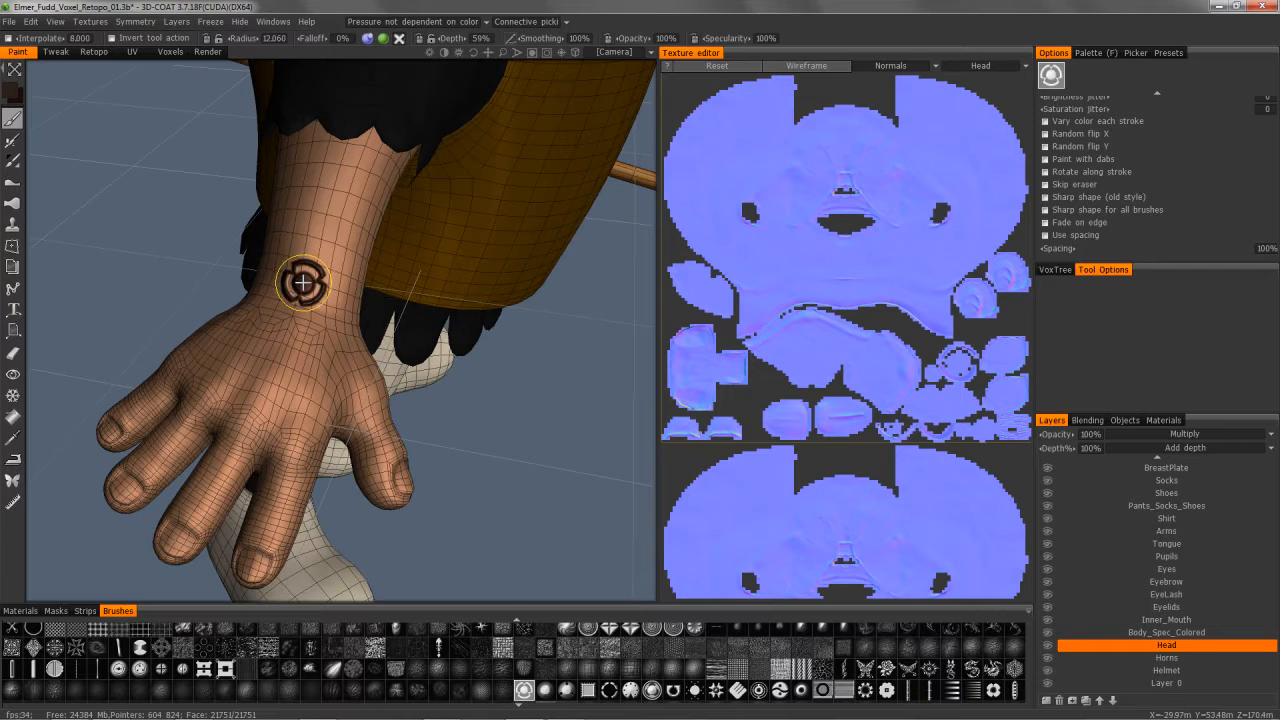
{"action": "scroll", "coordinate": [302, 283], "scroll_direction": "up", "scroll_amount": 5}
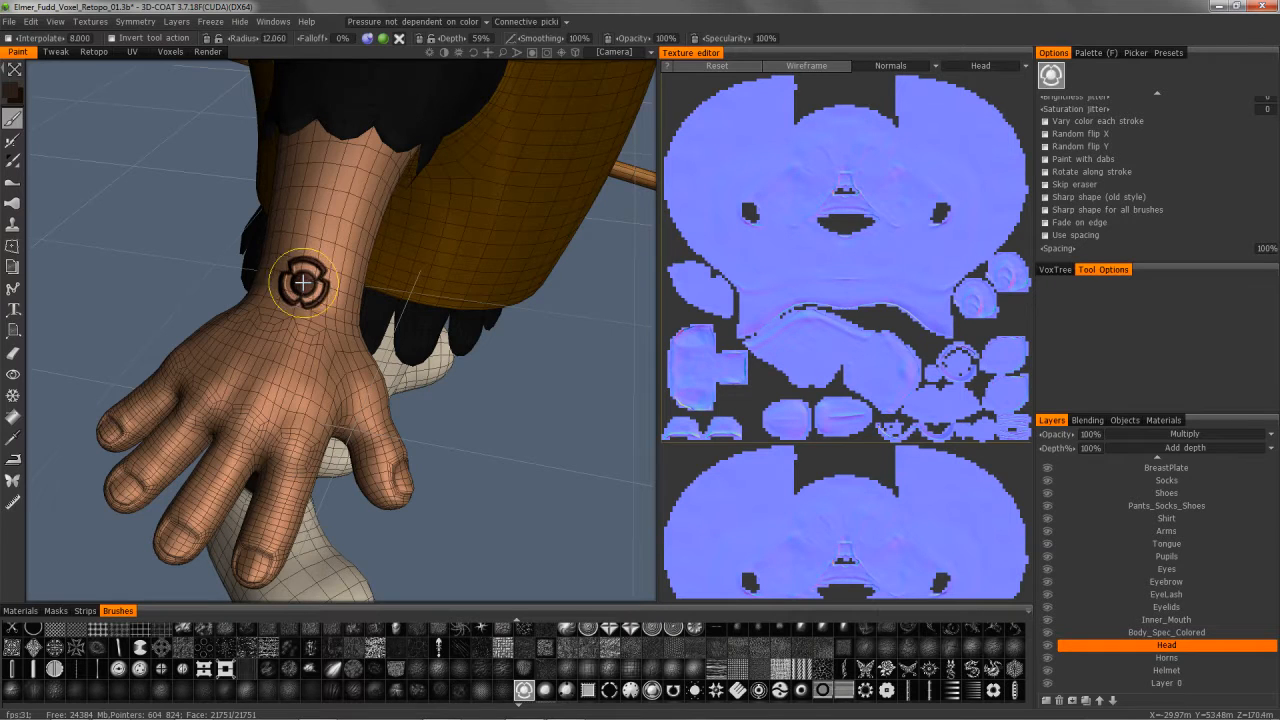
{"action": "scroll", "coordinate": [302, 283], "scroll_direction": "down", "scroll_amount": 5}
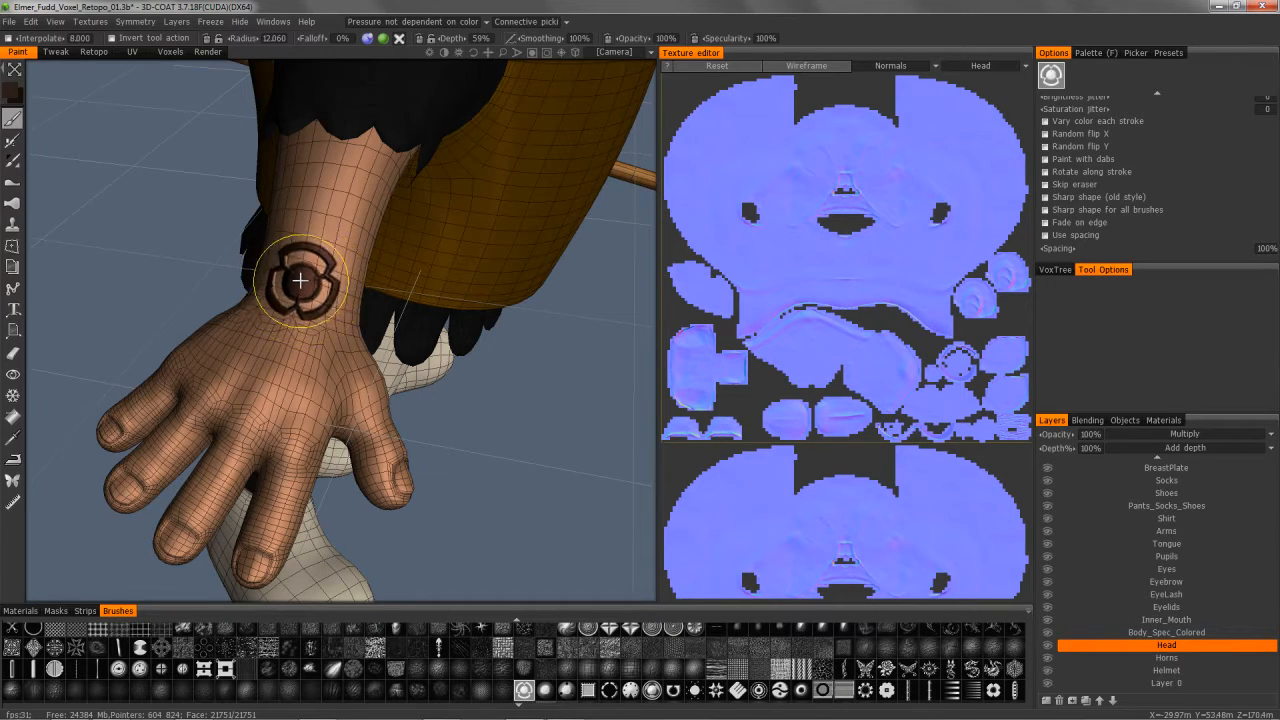
{"action": "scroll", "coordinate": [307, 284], "scroll_direction": "down", "scroll_amount": 1}
{"action": "left_click", "coordinate": [307, 284]}
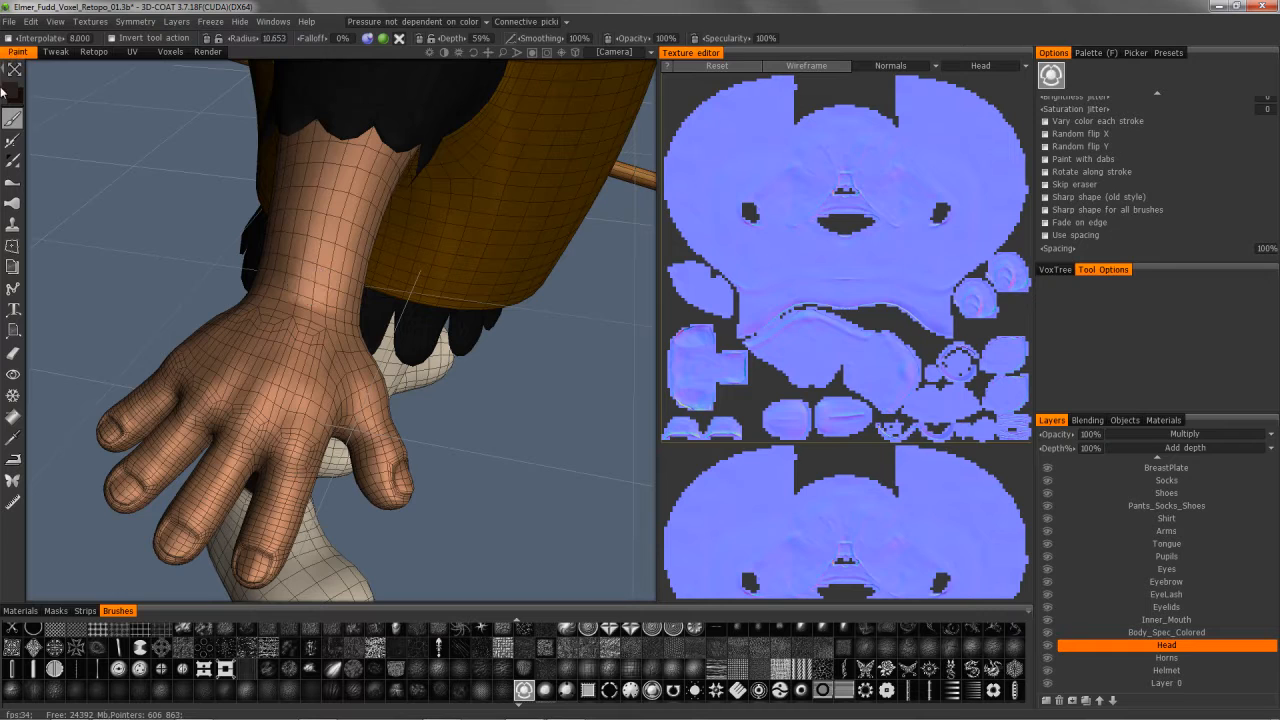
Step: Select the rectangle stroke mode and choose the hard-edged solid white round brush alpha
{"action": "mouse_move", "coordinate": [14, 68]}
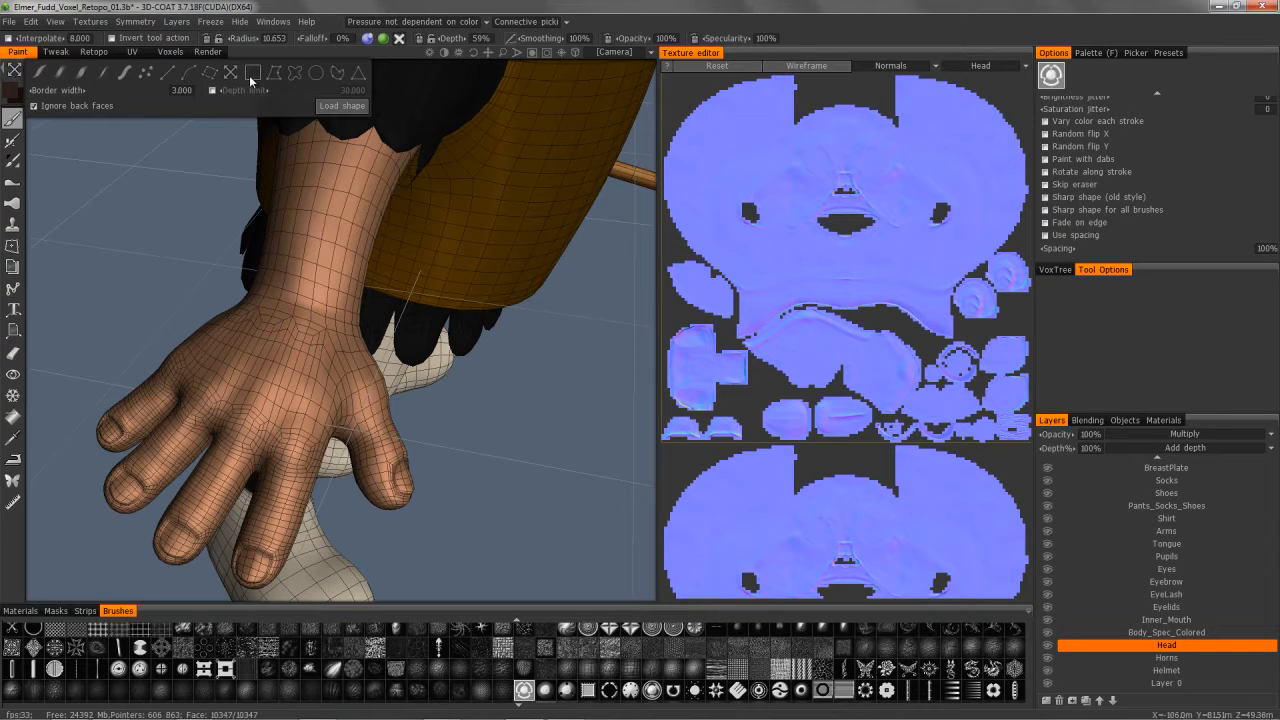
{"action": "left_click", "coordinate": [253, 76]}
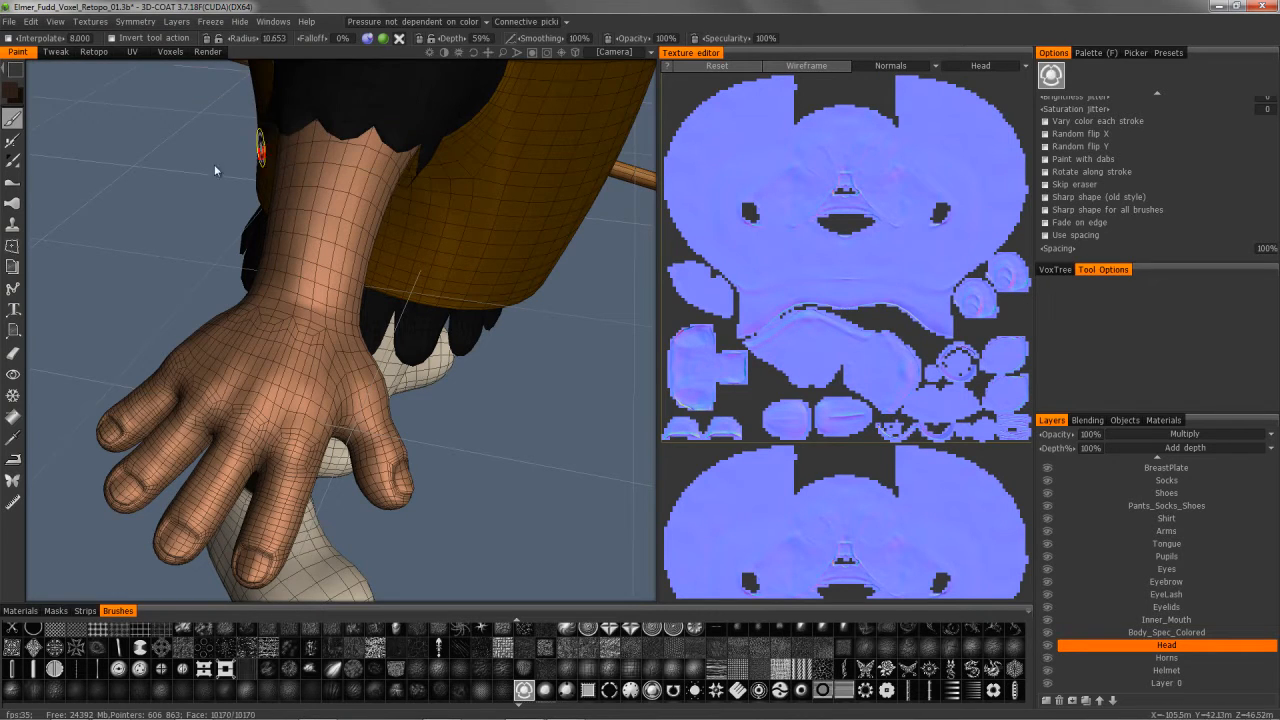
{"action": "left_click_drag", "start_coordinate": [214, 168], "coordinate": [44, 70]}
{"action": "mouse_move", "coordinate": [14, 68]}
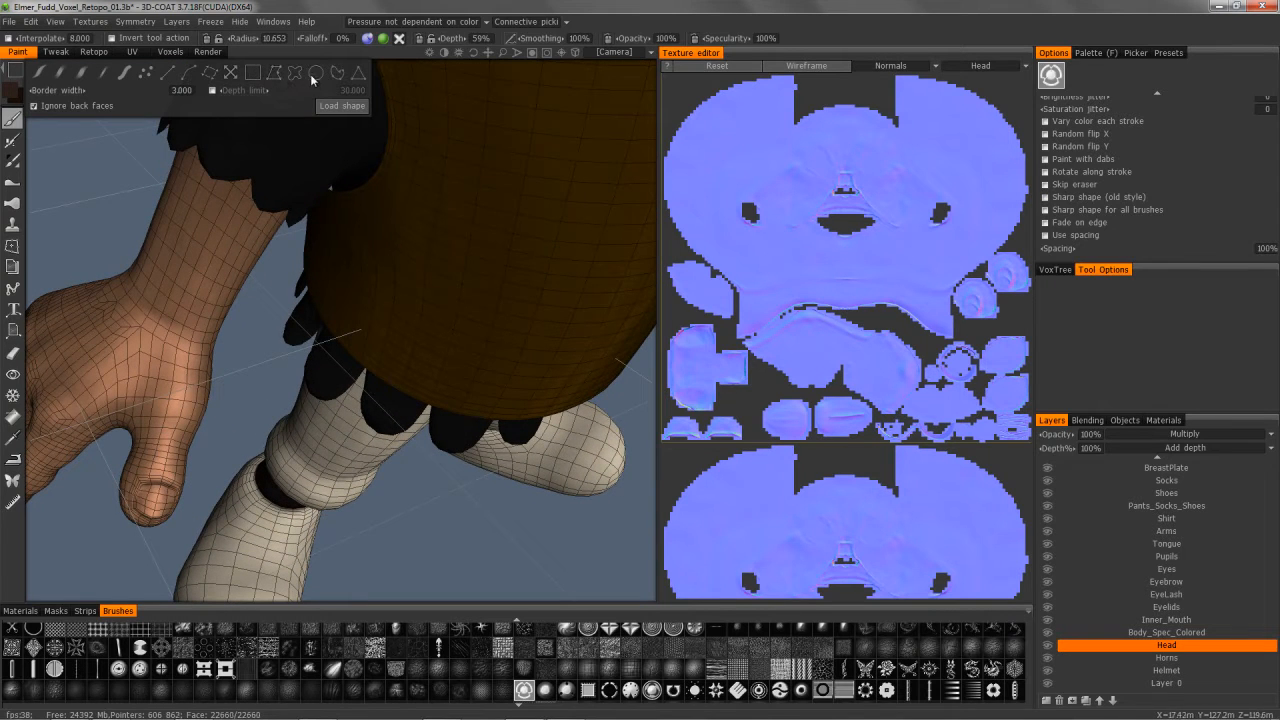
{"action": "mouse_move", "coordinate": [144, 168]}
{"action": "left_mouse_down"}
{"action": "mouse_move", "coordinate": [191, 239]}
{"action": "mouse_move", "coordinate": [191, 262]}
{"action": "mouse_move", "coordinate": [197, 253]}
{"action": "left_mouse_up"}
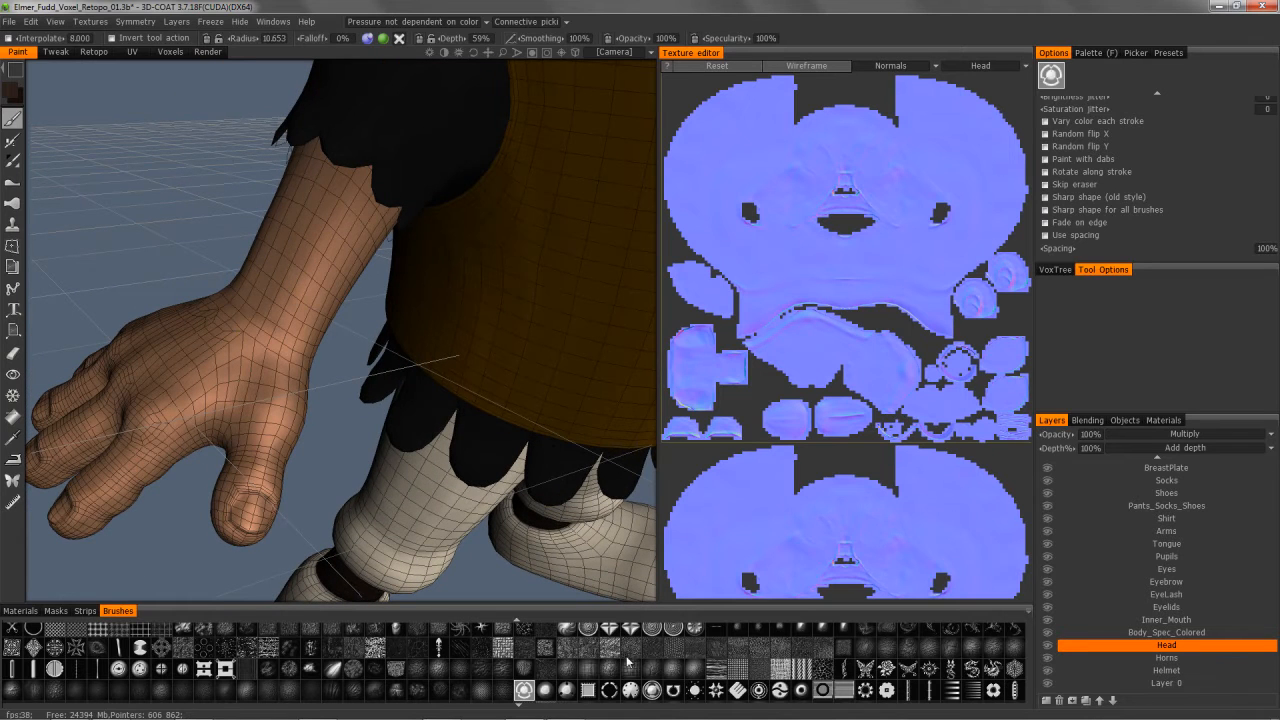
{"action": "scroll", "coordinate": [628, 663], "scroll_direction": "up", "scroll_amount": 5}
{"action": "left_click", "coordinate": [908, 629]}
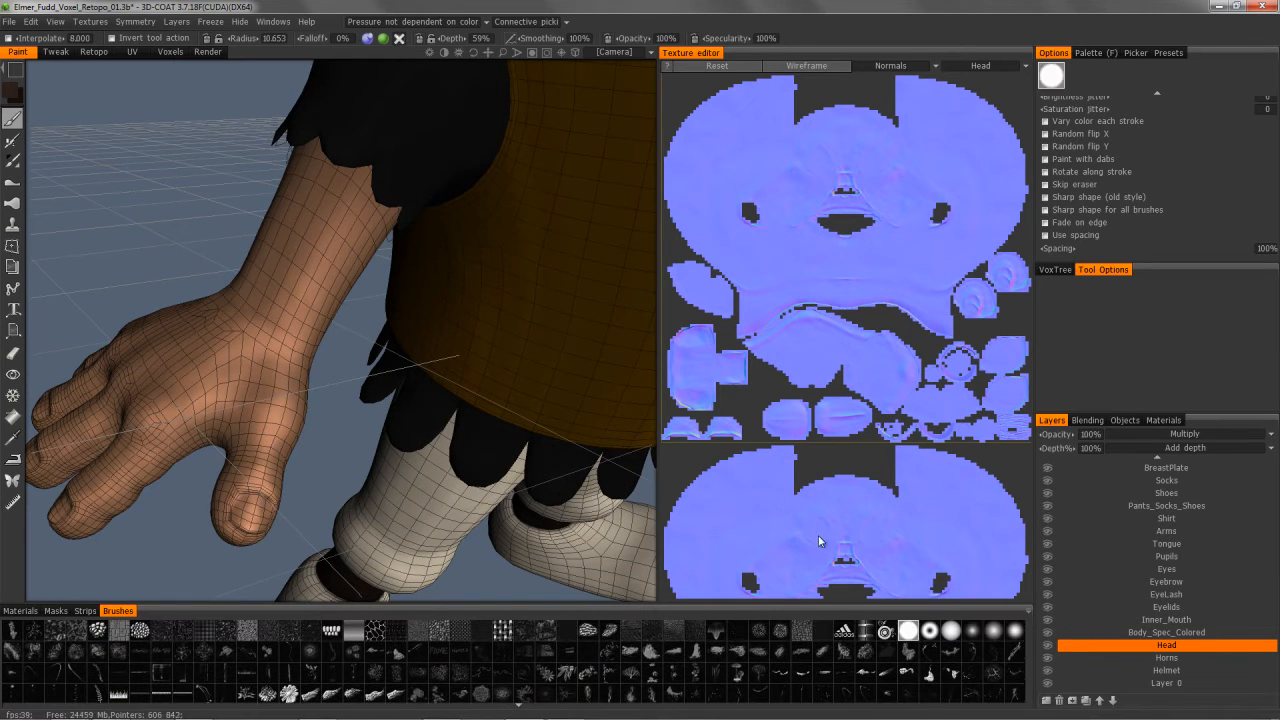
Step: Add a new layer directly above the BreastPlate layer and fill a tall, narrow rectangular area on the front of the breastplate
{"action": "mouse_move", "coordinate": [312, 196]}
{"action": "left_mouse_down", "text": "alt"}
{"action": "mouse_move", "coordinate": [309, 175]}
{"action": "mouse_move", "coordinate": [416, 222]}
{"action": "mouse_move", "coordinate": [428, 154]}
{"action": "mouse_move", "coordinate": [330, 160]}
{"action": "left_mouse_up", "text": "alt"}
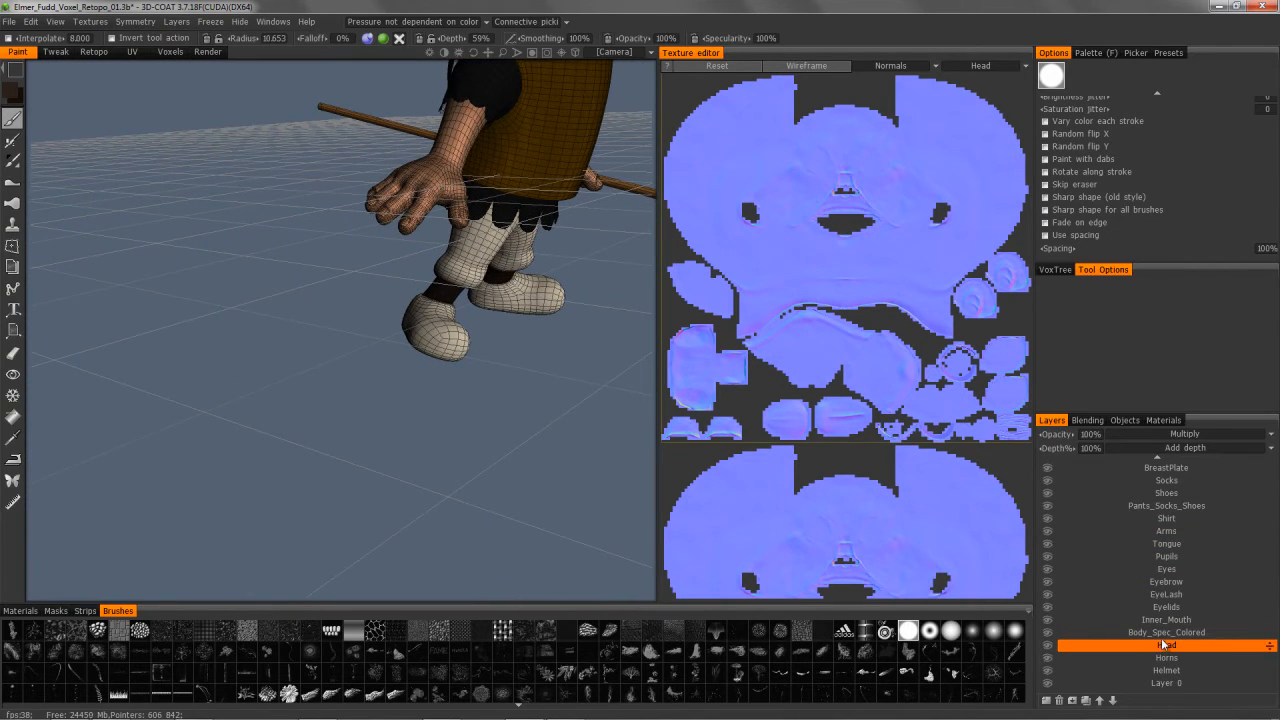
{"action": "scroll", "coordinate": [1166, 520], "scroll_direction": "up", "scroll_amount": 3}
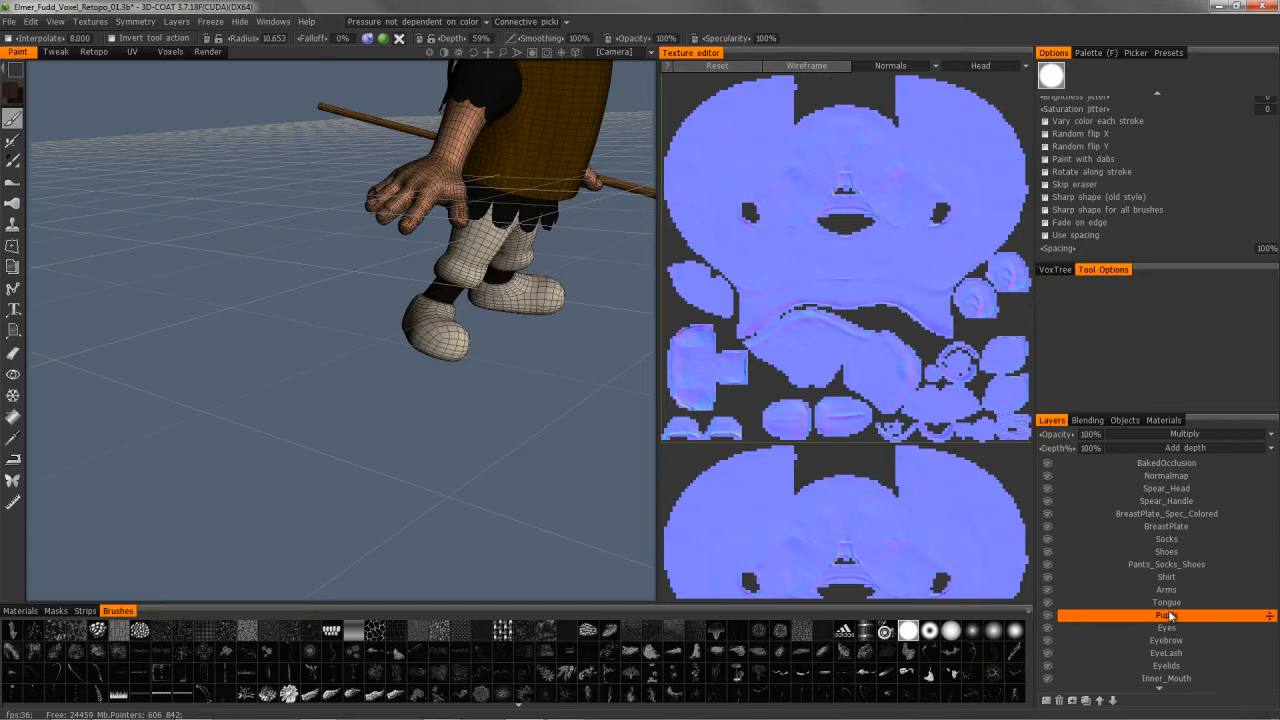
{"action": "left_click", "coordinate": [1166, 525]}
{"action": "left_click", "coordinate": [1045, 701]}
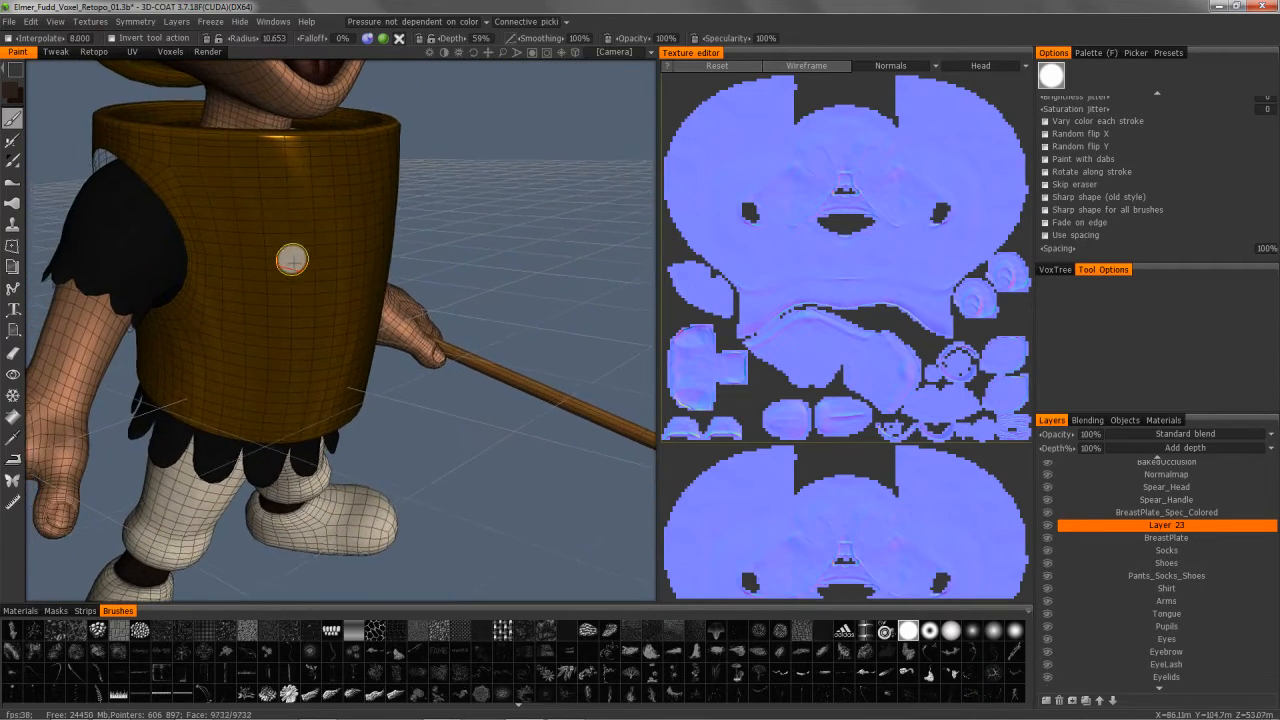
{"action": "left_click_drag", "start_coordinate": [289, 295], "coordinate": [294, 356]}
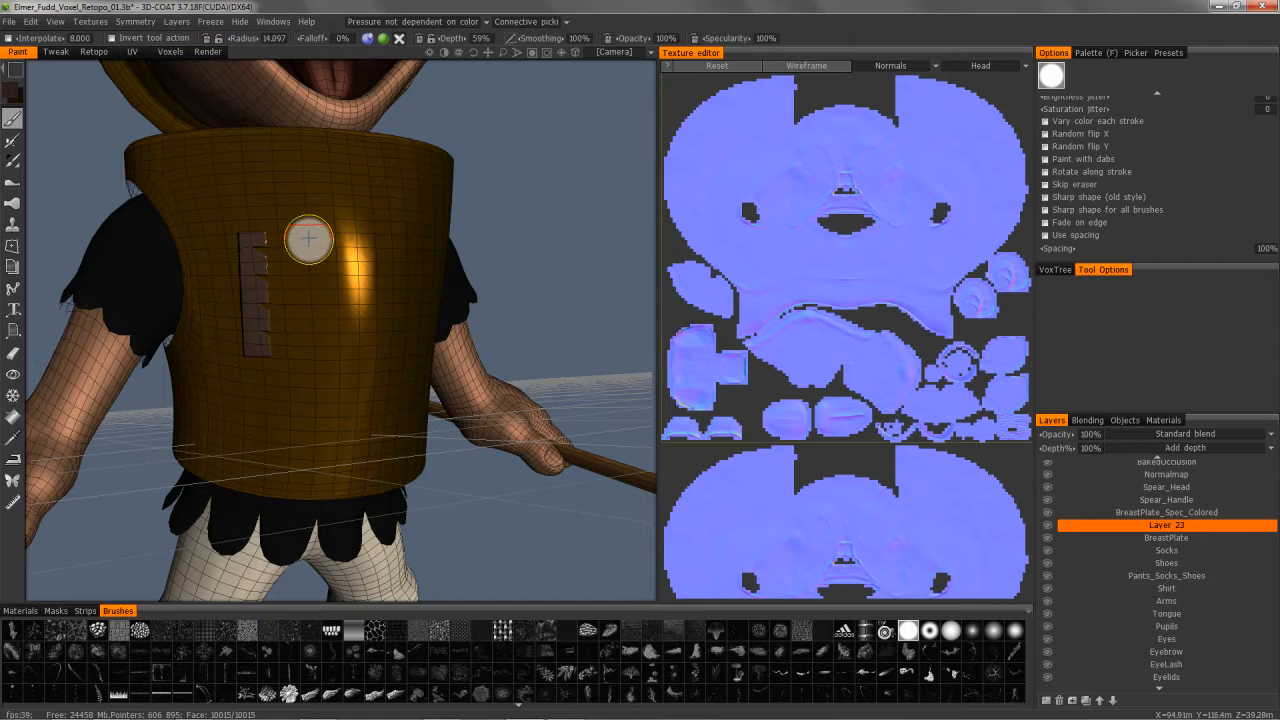
{"action": "mouse_move", "coordinate": [346, 337]}
{"action": "left_mouse_down"}
{"action": "mouse_move", "coordinate": [369, 349]}
{"action": "mouse_move", "coordinate": [280, 320]}
{"action": "mouse_move", "coordinate": [291, 286]}
{"action": "mouse_move", "coordinate": [320, 353]}
{"action": "mouse_move", "coordinate": [286, 294]}
{"action": "mouse_move", "coordinate": [251, 303]}
{"action": "mouse_move", "coordinate": [171, 286]}
{"action": "mouse_move", "coordinate": [94, 148]}
{"action": "left_mouse_up"}
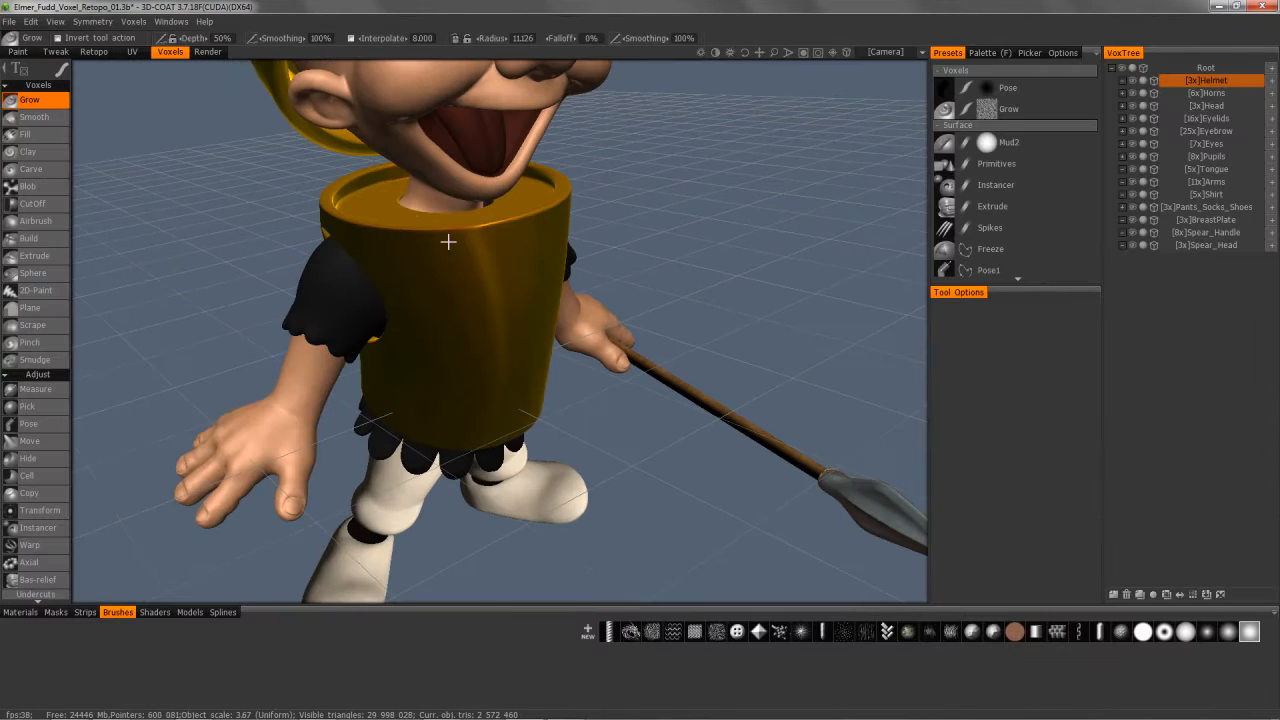
Step: Switch to the voxel sculpting workspace, select the BreastPlate volume, and isolate it by hiding all other volumes
{"action": "left_click_drag", "start_coordinate": [448, 241], "coordinate": [477, 363], "text": "alt"}
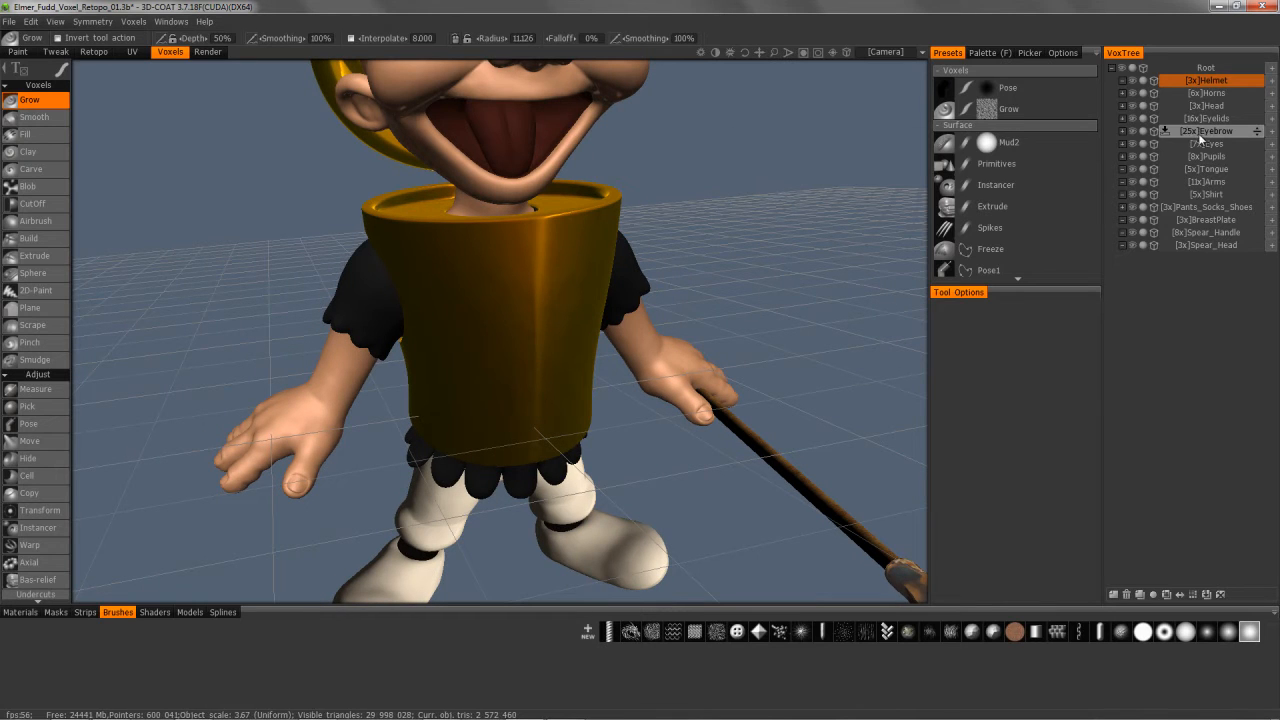
{"action": "left_click", "coordinate": [1195, 219]}
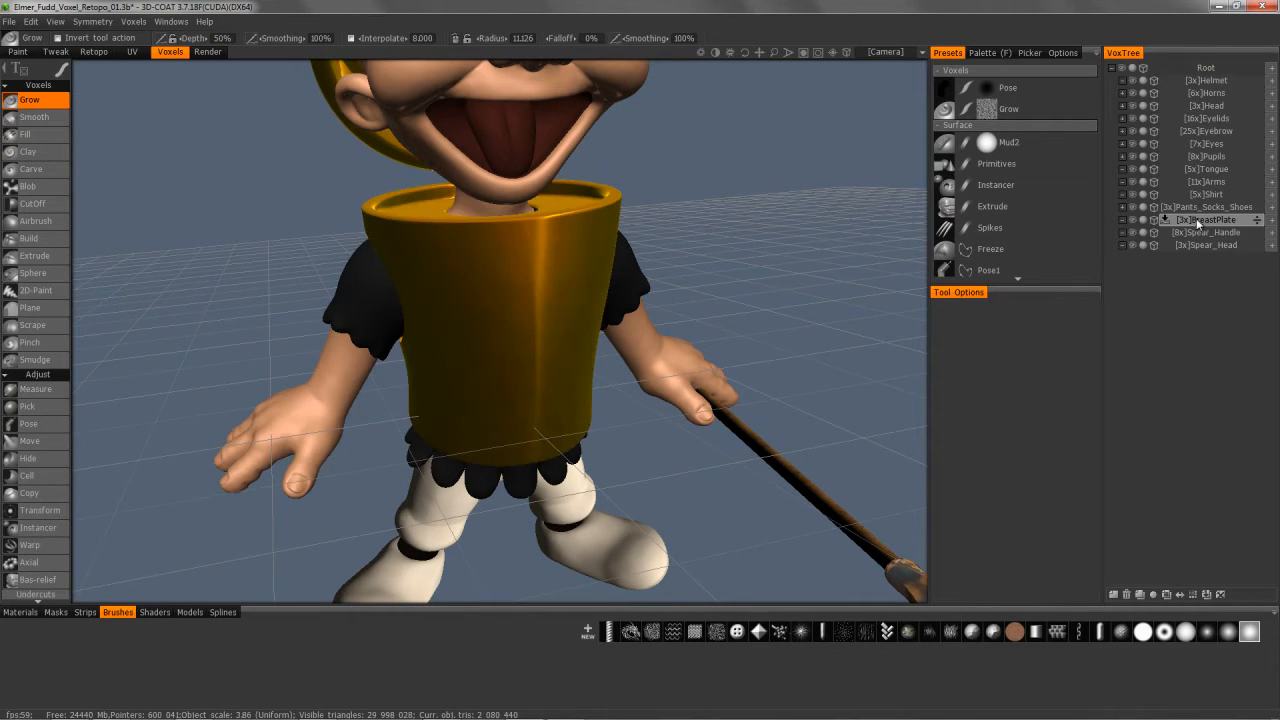
{"action": "right_click_drag", "start_coordinate": [540, 249], "coordinate": [460, 385], "text": "alt"}
{"action": "left_click_drag", "start_coordinate": [288, 479], "coordinate": [125, 242], "text": "alt"}
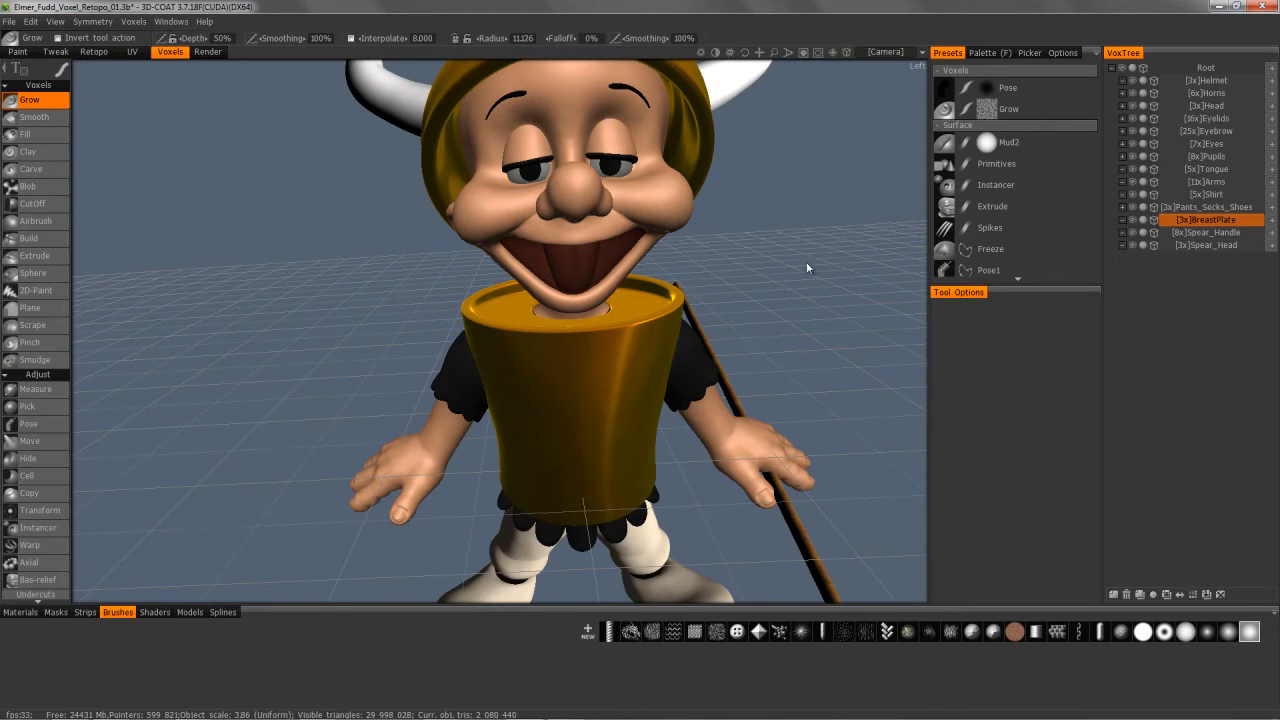
{"action": "left_click", "coordinate": [1131, 221], "text": "alt"}
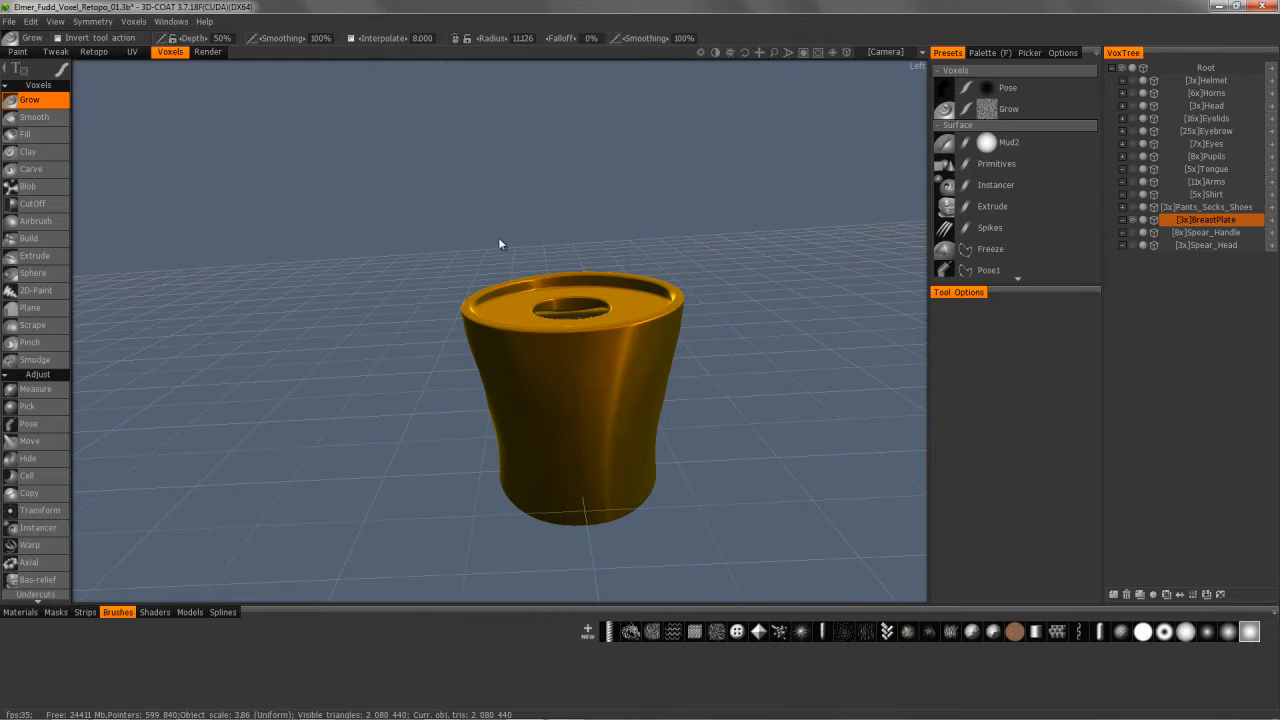
{"action": "left_click_drag", "start_coordinate": [544, 378], "coordinate": [660, 380], "text": "alt"}
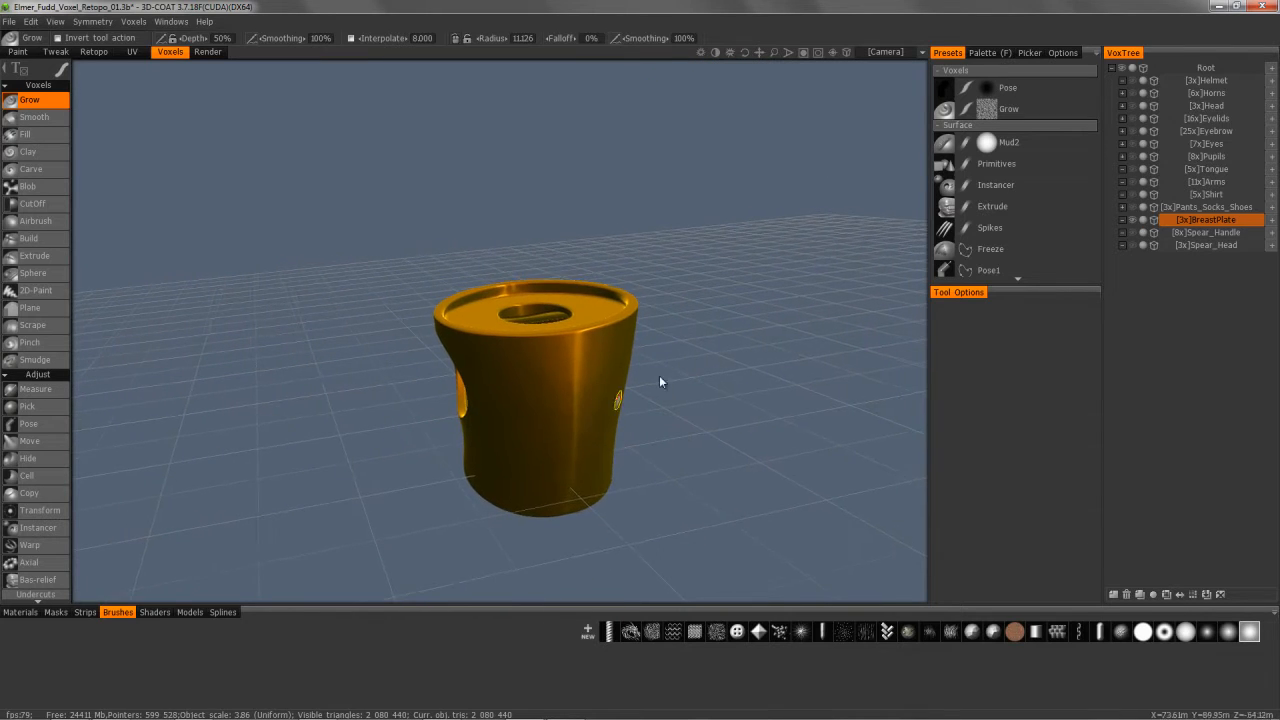
{"action": "left_click", "coordinate": [1133, 220], "text": "alt"}
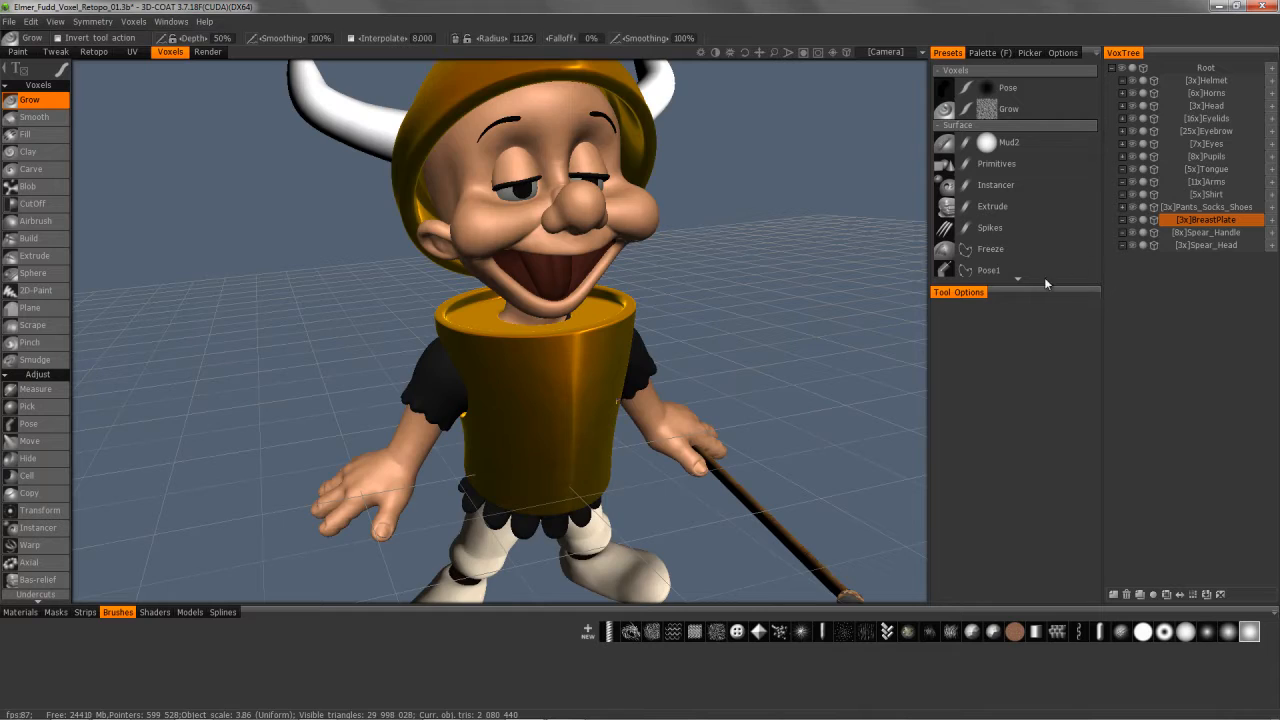
{"action": "left_click", "coordinate": [1133, 219], "text": "alt"}
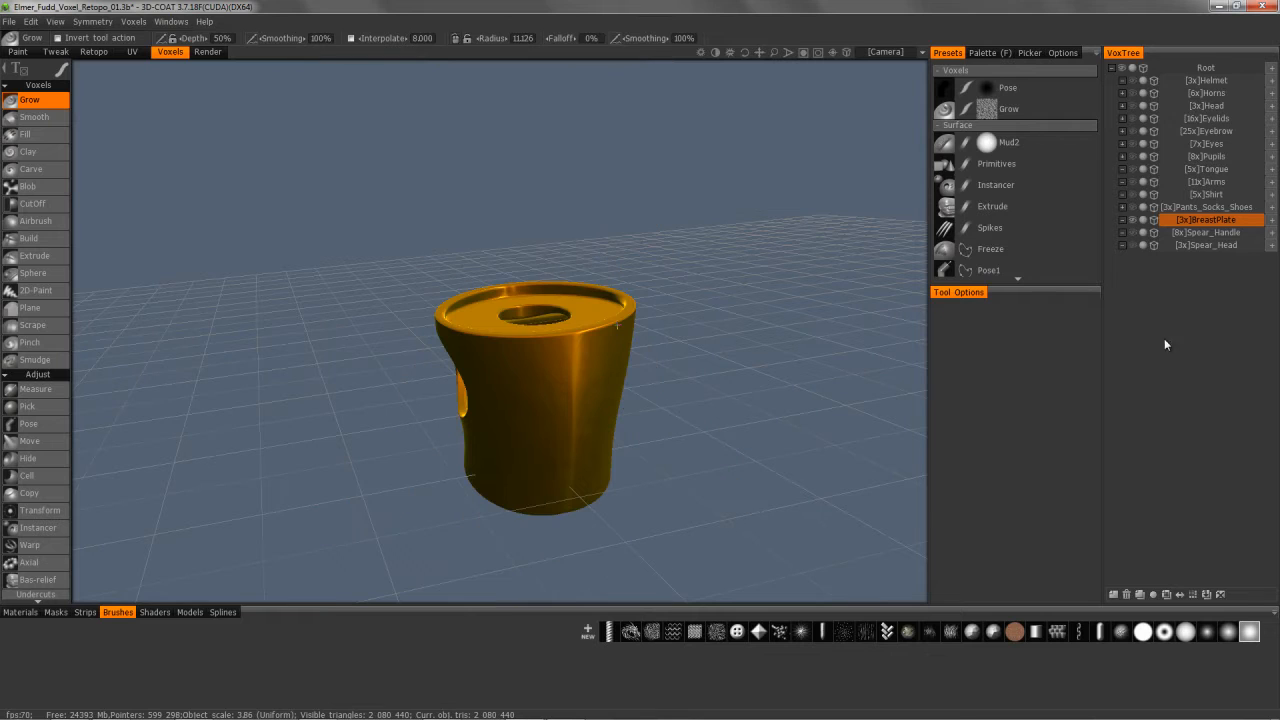
Step: Select the rectangle stroke mode and the CutOff tool, with the breastplate seen squarely in the Left view
{"action": "left_click", "coordinate": [61, 68]}
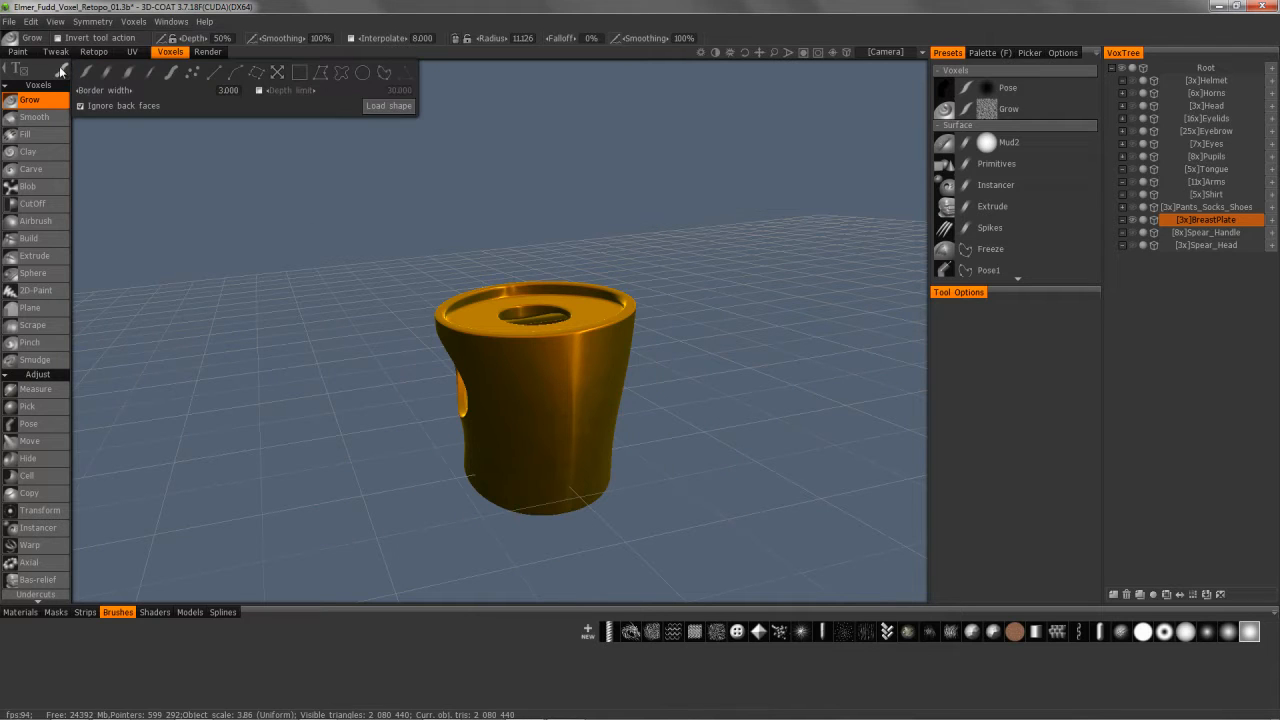
{"action": "left_click", "coordinate": [298, 74]}
{"action": "mouse_move", "coordinate": [440, 216]}
{"action": "left_mouse_down"}
{"action": "mouse_move", "coordinate": [463, 322]}
{"action": "mouse_move", "coordinate": [531, 380]}
{"action": "left_mouse_up"}
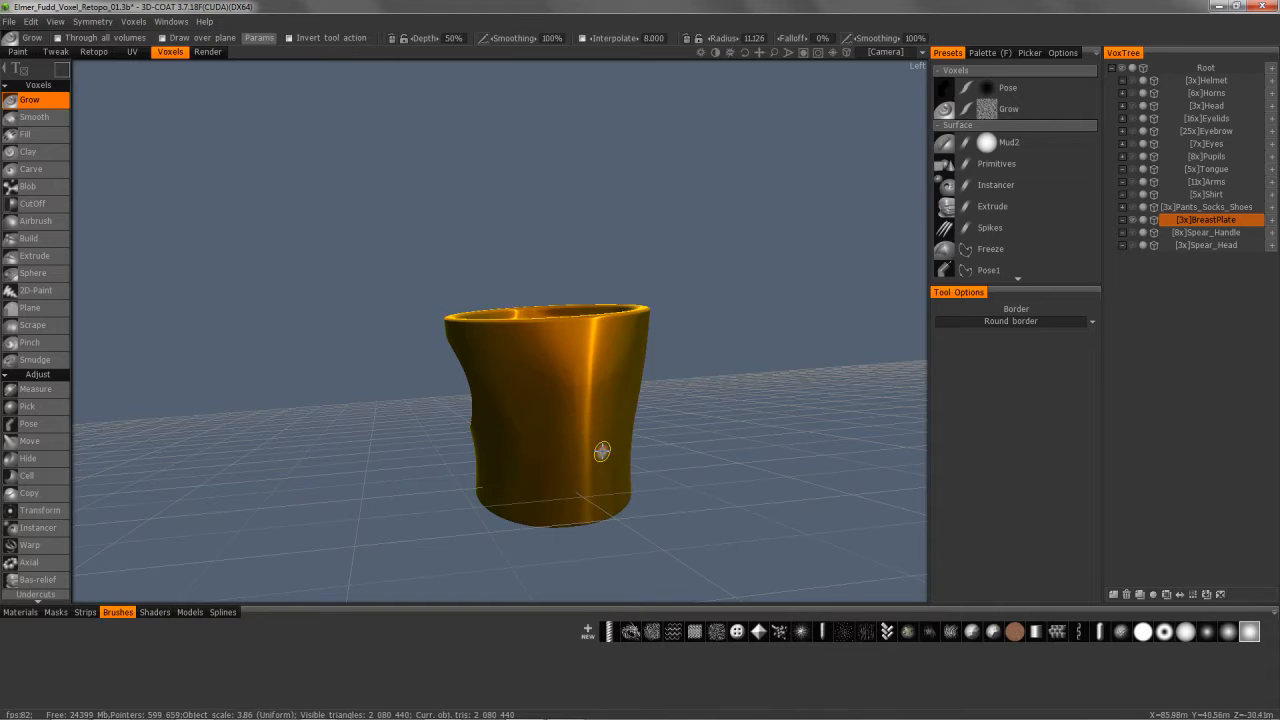
{"action": "scroll", "coordinate": [601, 451], "scroll_direction": "down", "scroll_amount": 5}
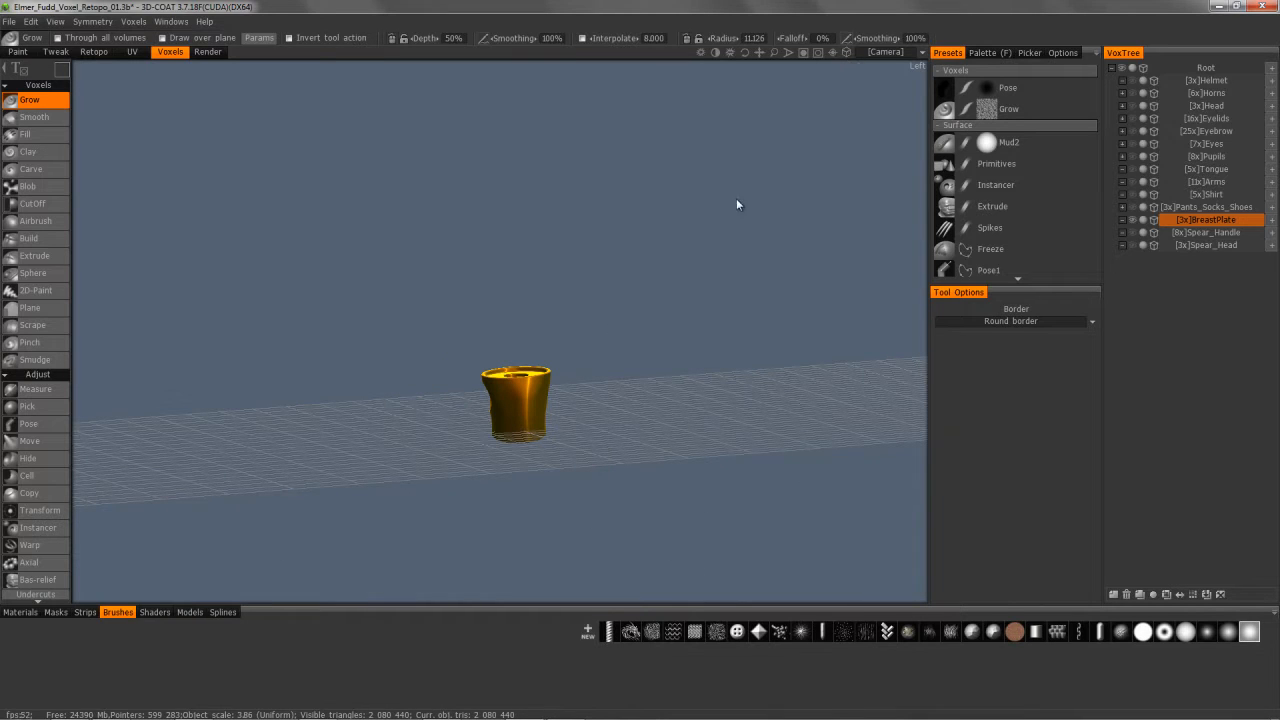
{"action": "key", "text": "KP_2"}
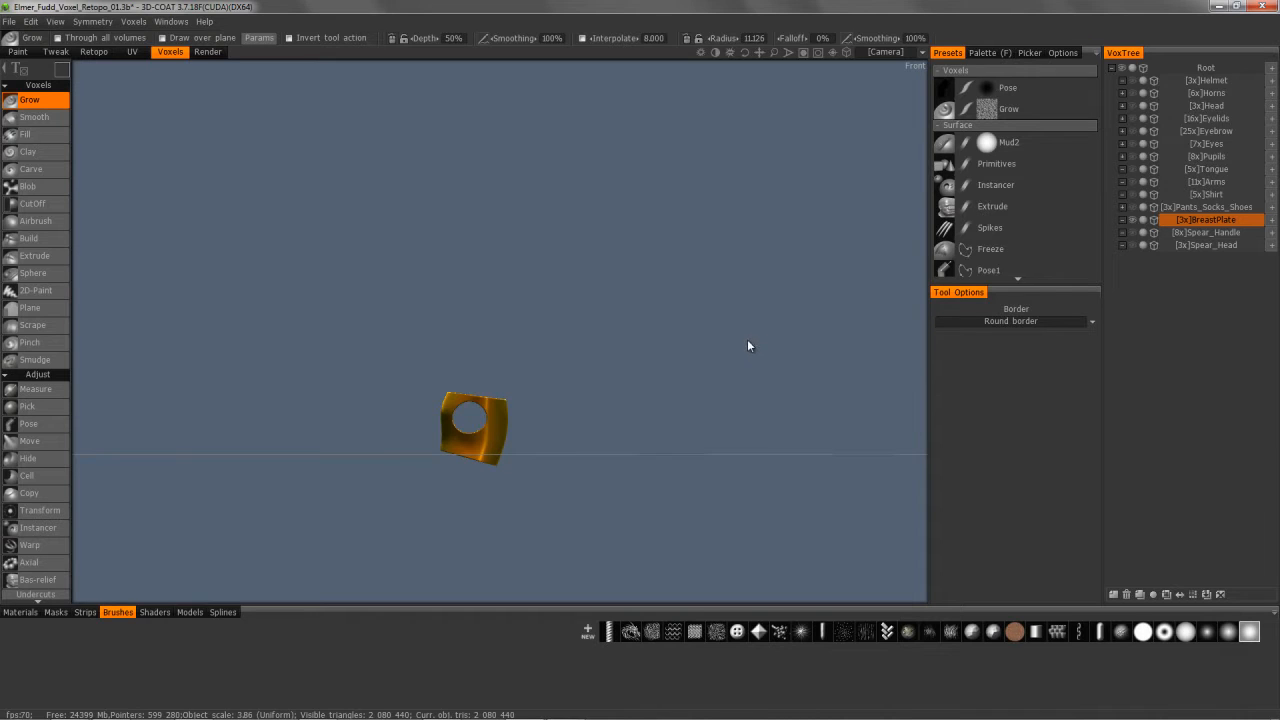
{"action": "key", "text": "KP_6"}
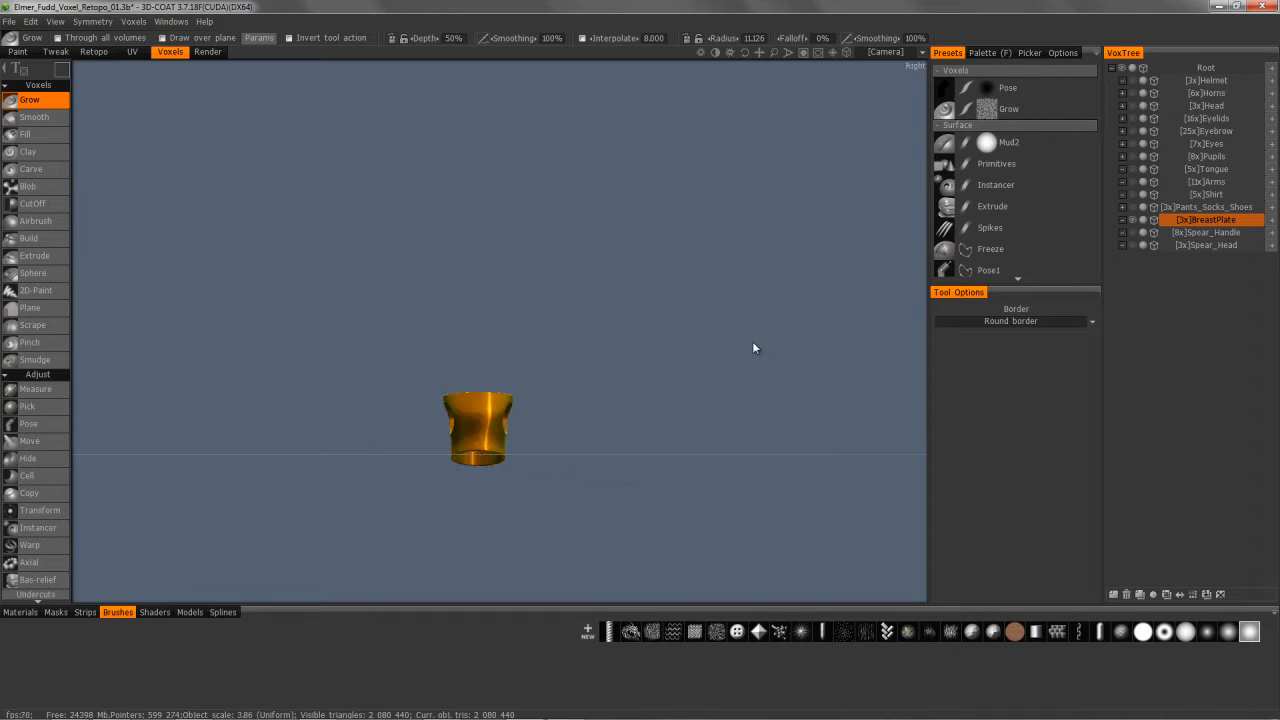
{"action": "key", "text": "KP_4"}
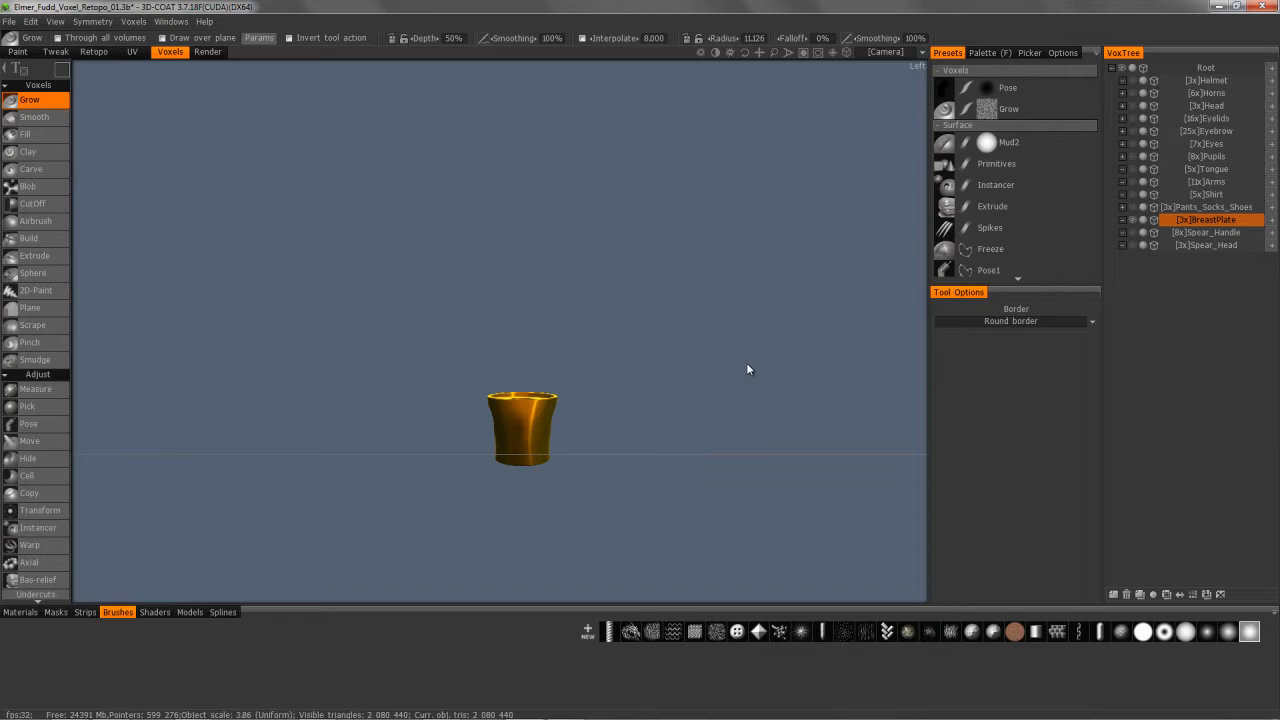
{"action": "scroll", "coordinate": [759, 373], "scroll_direction": "up", "scroll_amount": 5}
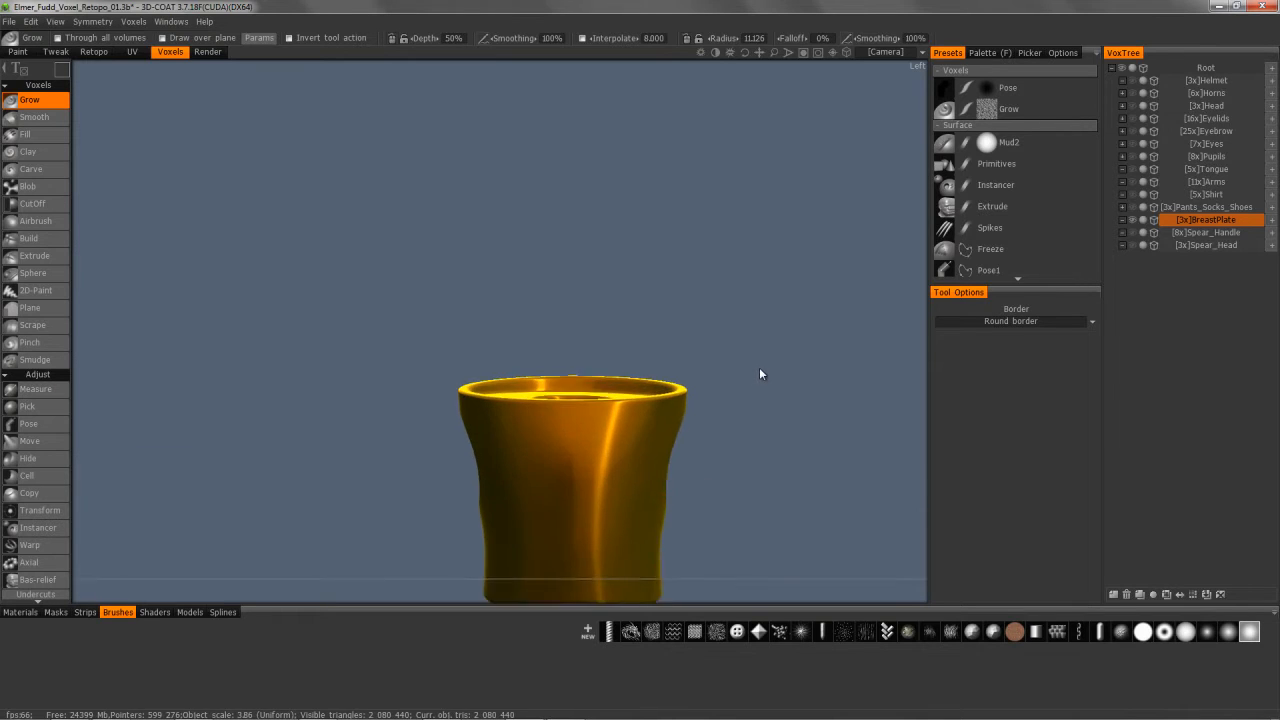
{"action": "middle_click_drag", "start_coordinate": [760, 369], "coordinate": [764, 348]}
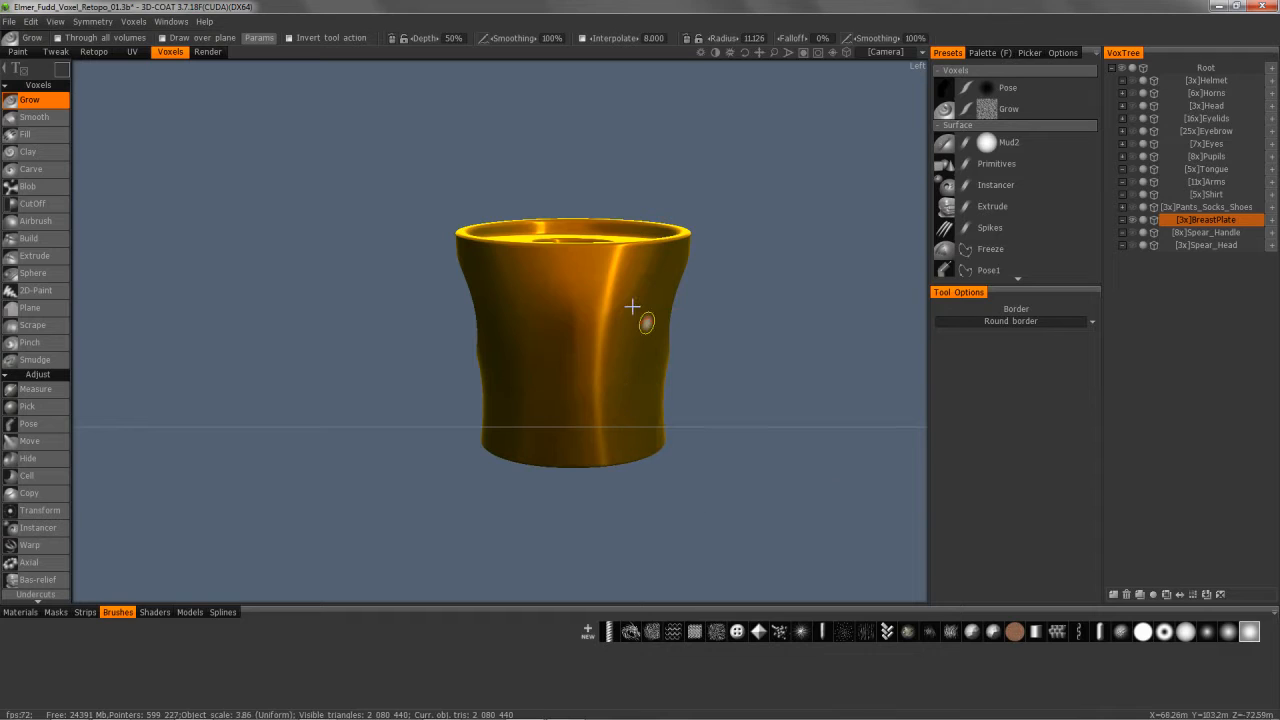
{"action": "left_click", "coordinate": [40, 205]}
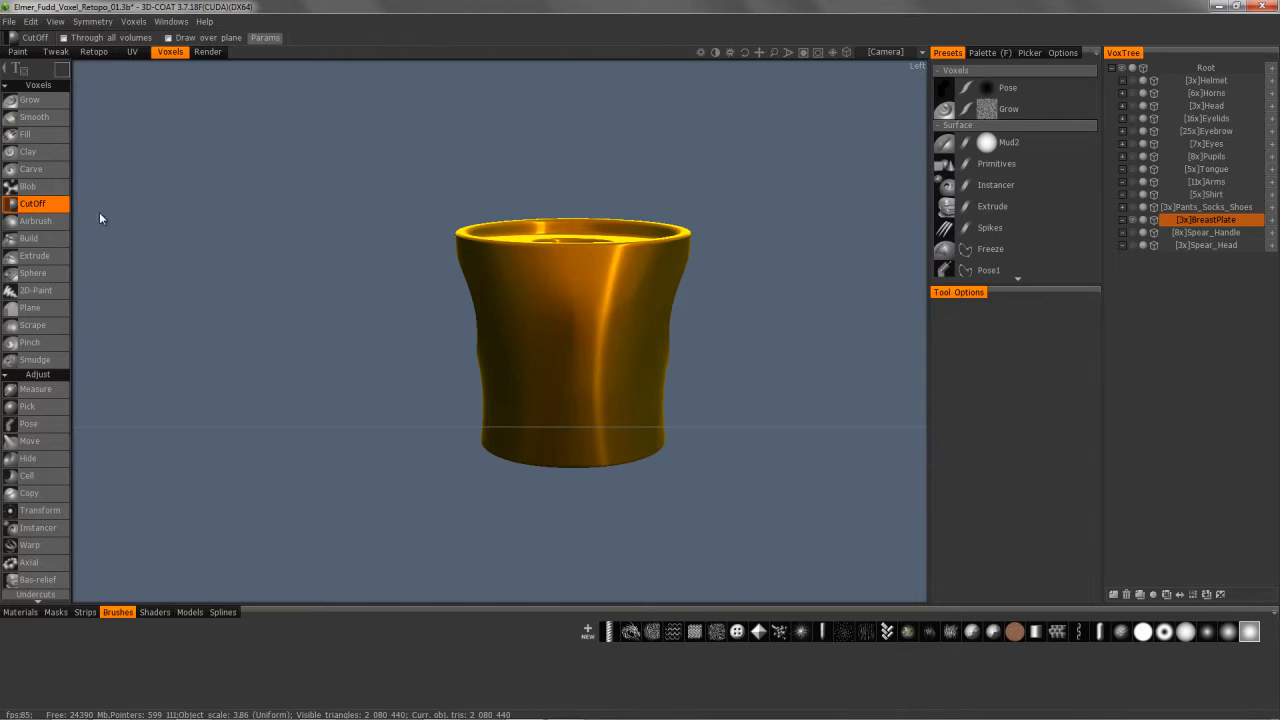
Step: Try to slice off the bottom strip of the breastplate with a rectangular cut
{"action": "left_click_drag", "start_coordinate": [720, 509], "coordinate": [429, 427]}
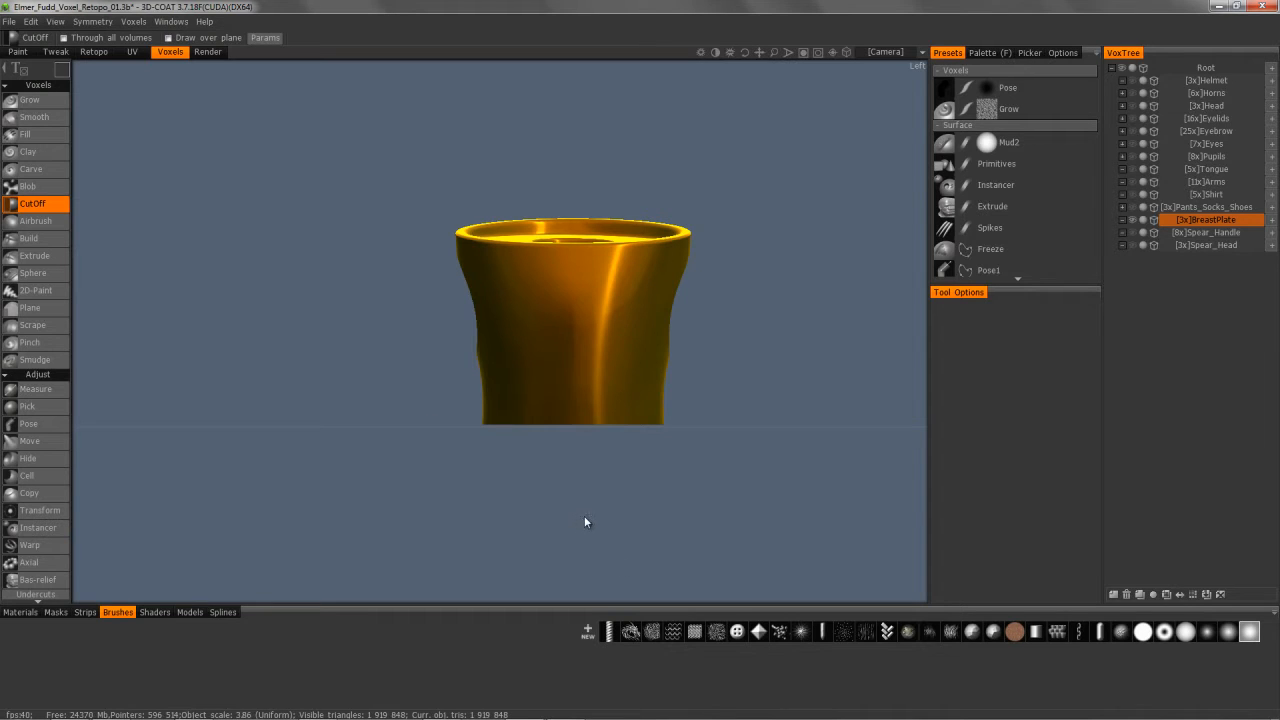
{"action": "left_click_drag", "start_coordinate": [590, 516], "coordinate": [653, 415], "text": "alt"}
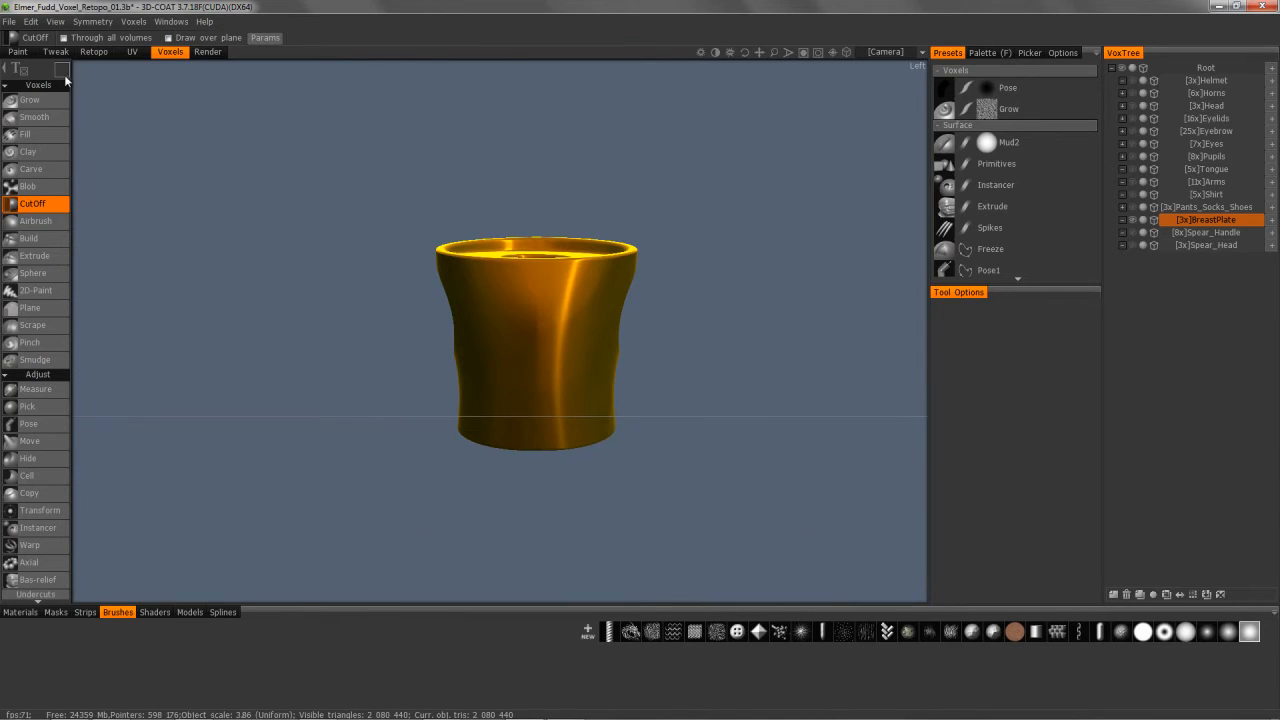
Step: Enable the depth limit for the CutOff tool and set it to 0.2
{"action": "mouse_move", "coordinate": [63, 72]}
{"action": "left_click", "coordinate": [259, 90]}
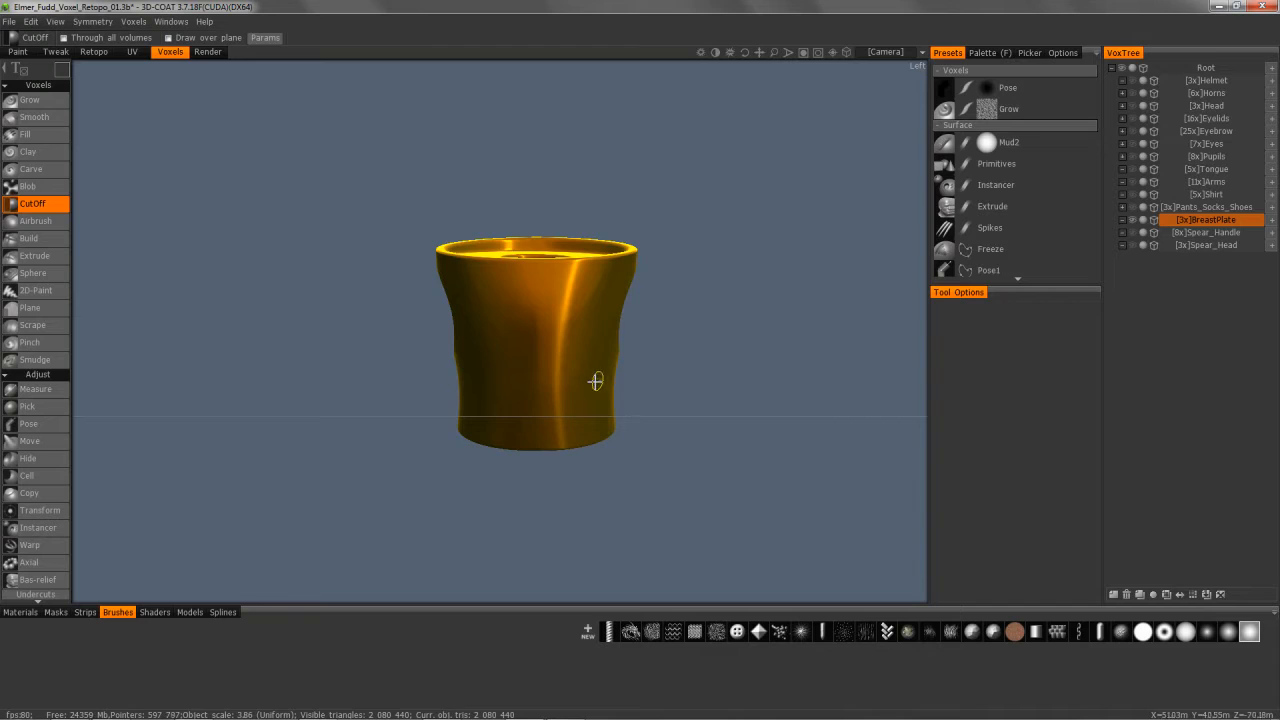
{"action": "left_click_drag", "start_coordinate": [485, 396], "coordinate": [475, 393]}
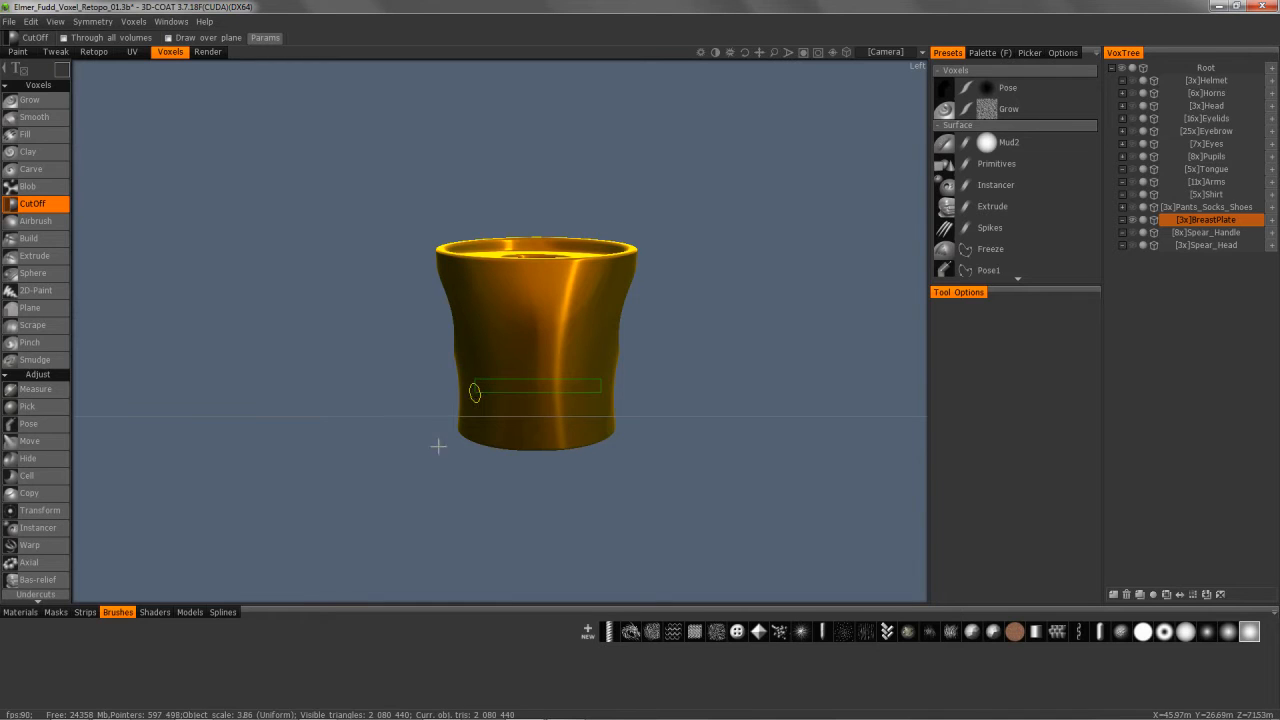
{"action": "left_click_drag", "start_coordinate": [420, 340], "coordinate": [245, 356]}
{"action": "left_click_drag", "start_coordinate": [513, 359], "coordinate": [409, 286]}
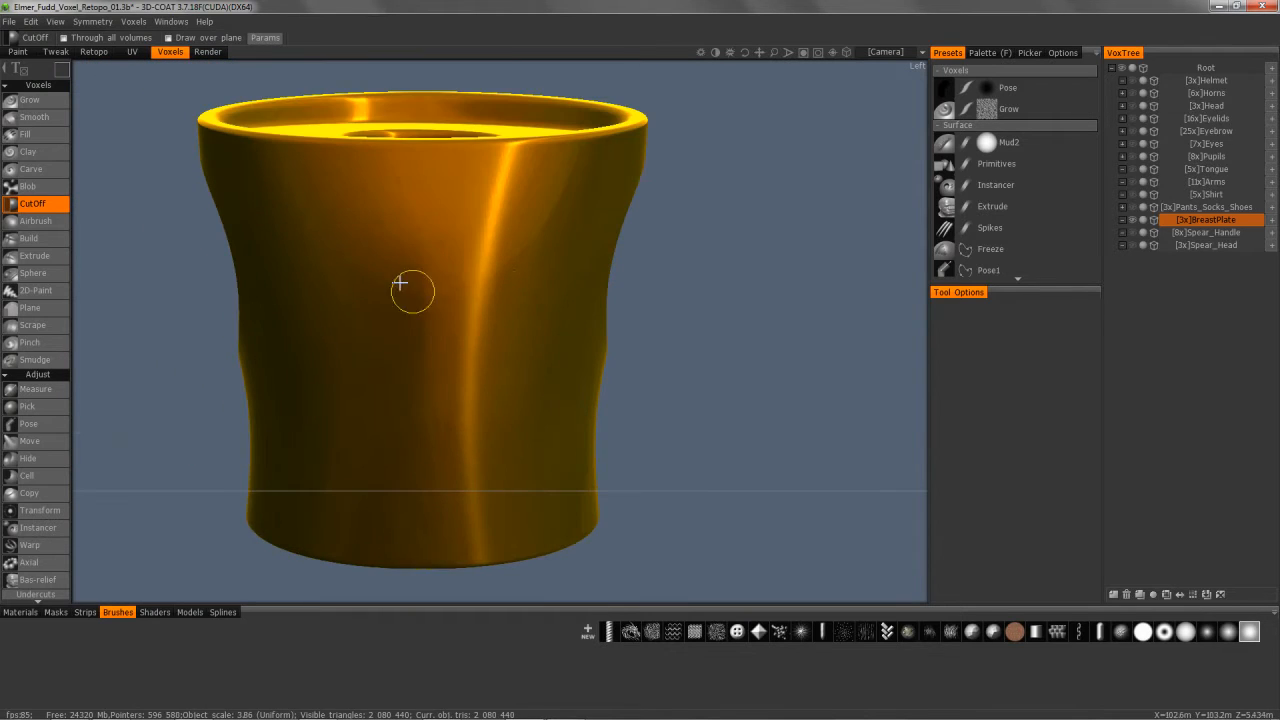
{"action": "mouse_move", "coordinate": [91, 77]}
{"action": "left_click_drag", "start_coordinate": [296, 90], "coordinate": [290, 90]}
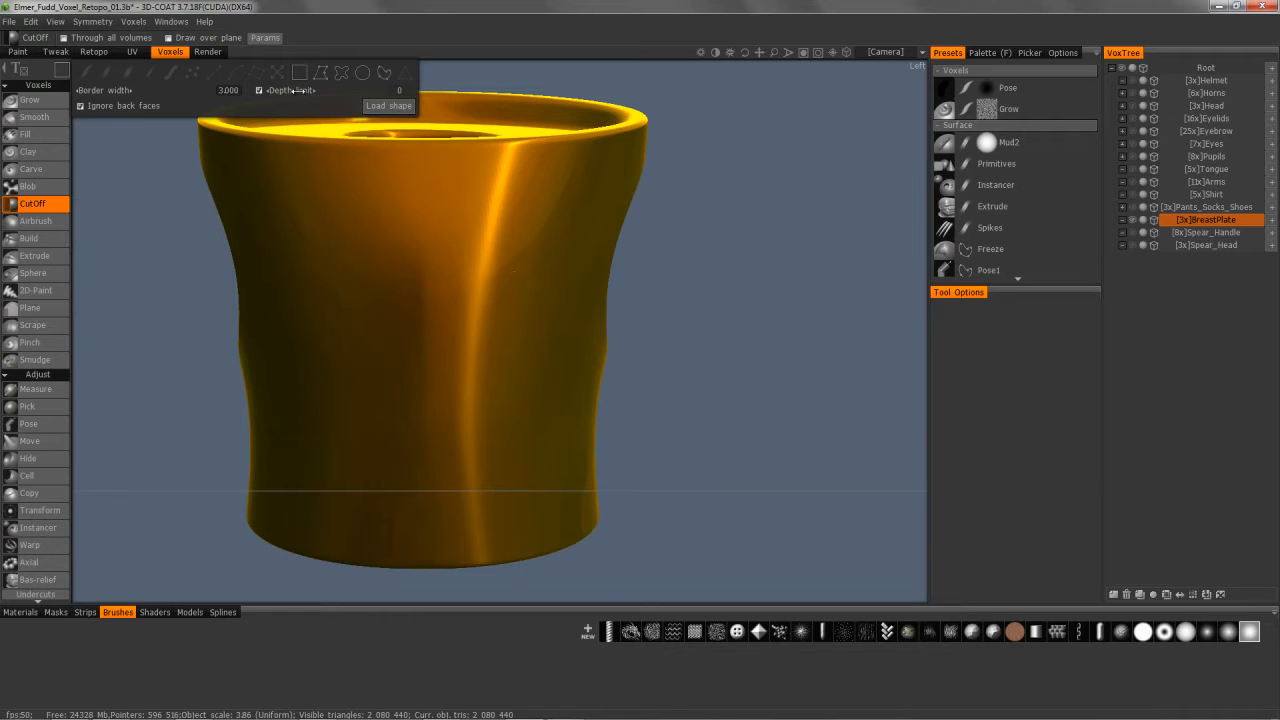
{"action": "left_click", "coordinate": [402, 90]}
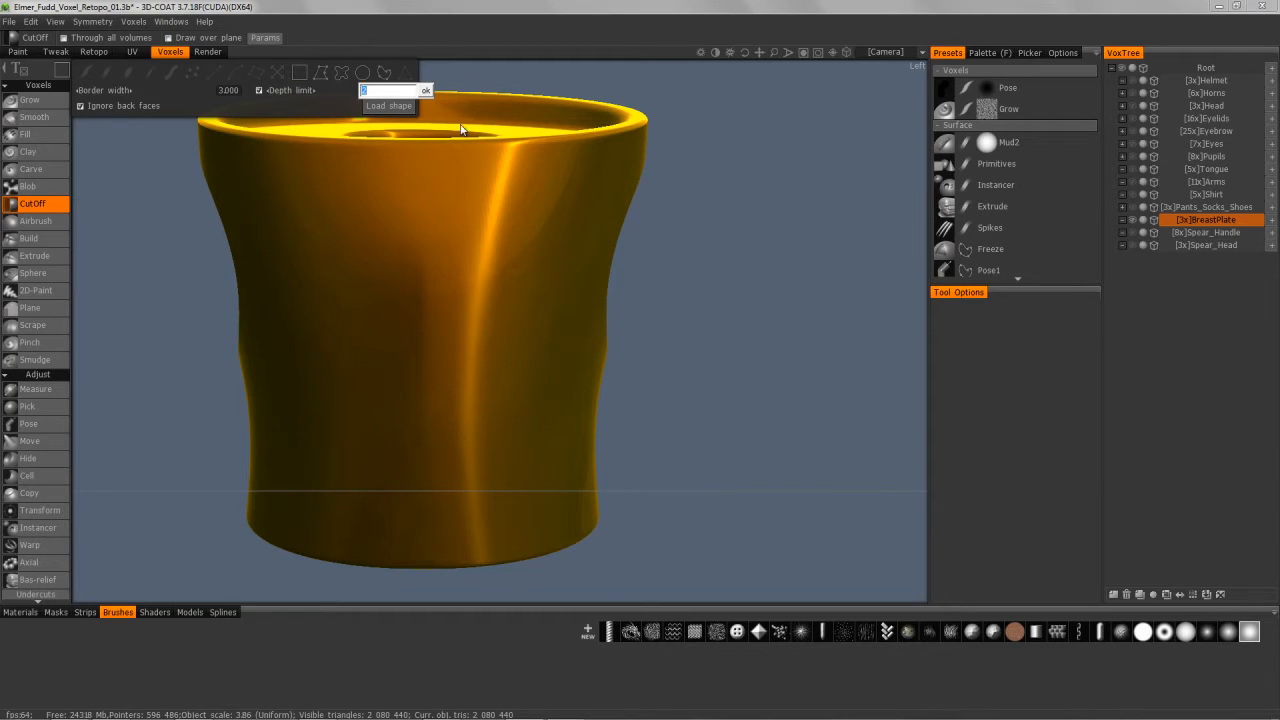
{"action": "type", "text": "2"}
{"action": "left_click", "coordinate": [427, 90]}
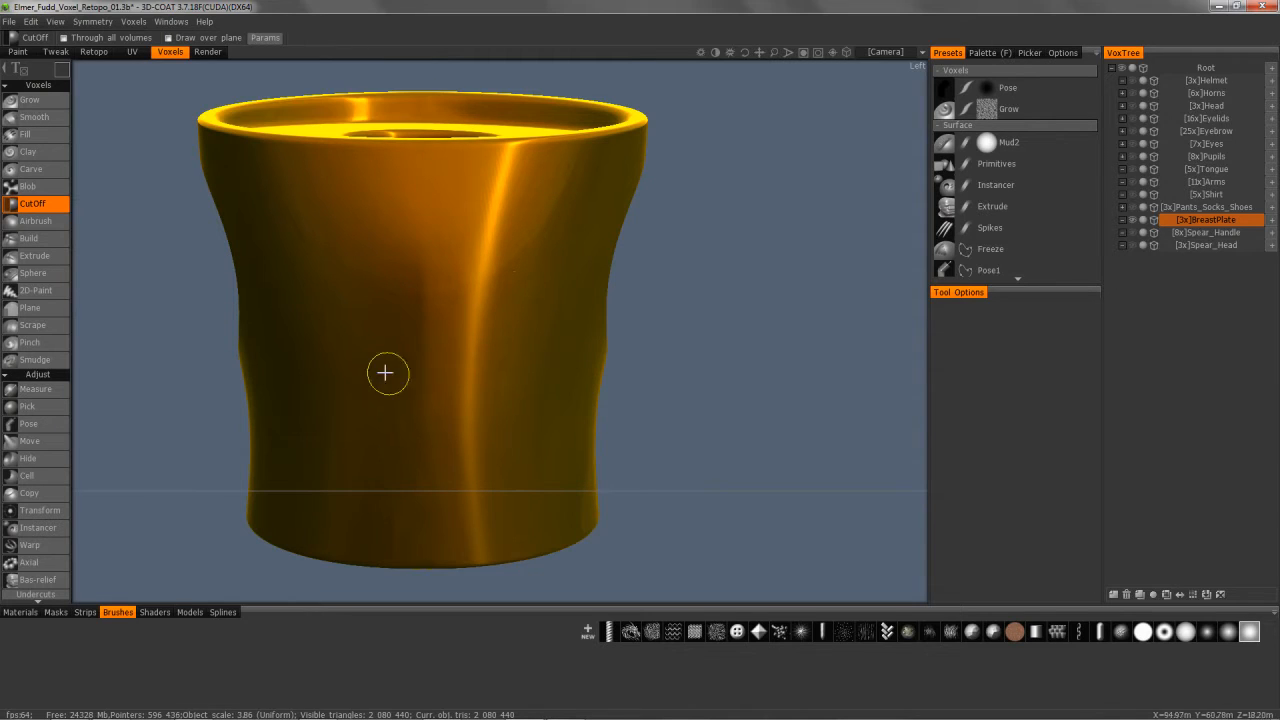
Step: Cut a thin horizontal rectangular slot into the lower front of the breastplate
{"action": "left_click_drag", "start_coordinate": [295, 393], "coordinate": [528, 408]}
{"action": "mouse_move", "coordinate": [304, 299]}
{"action": "left_mouse_down", "text": "alt"}
{"action": "mouse_move", "coordinate": [263, 340]}
{"action": "mouse_move", "coordinate": [292, 356]}
{"action": "mouse_move", "coordinate": [287, 400]}
{"action": "mouse_move", "coordinate": [363, 400]}
{"action": "mouse_move", "coordinate": [363, 380]}
{"action": "mouse_move", "coordinate": [452, 412]}
{"action": "mouse_move", "coordinate": [391, 423]}
{"action": "mouse_move", "coordinate": [403, 431]}
{"action": "mouse_move", "coordinate": [356, 418]}
{"action": "mouse_move", "coordinate": [278, 268]}
{"action": "mouse_move", "coordinate": [303, 409]}
{"action": "mouse_move", "coordinate": [280, 386]}
{"action": "mouse_move", "coordinate": [238, 380]}
{"action": "left_mouse_up", "text": "alt"}
{"action": "mouse_move", "coordinate": [61, 76]}
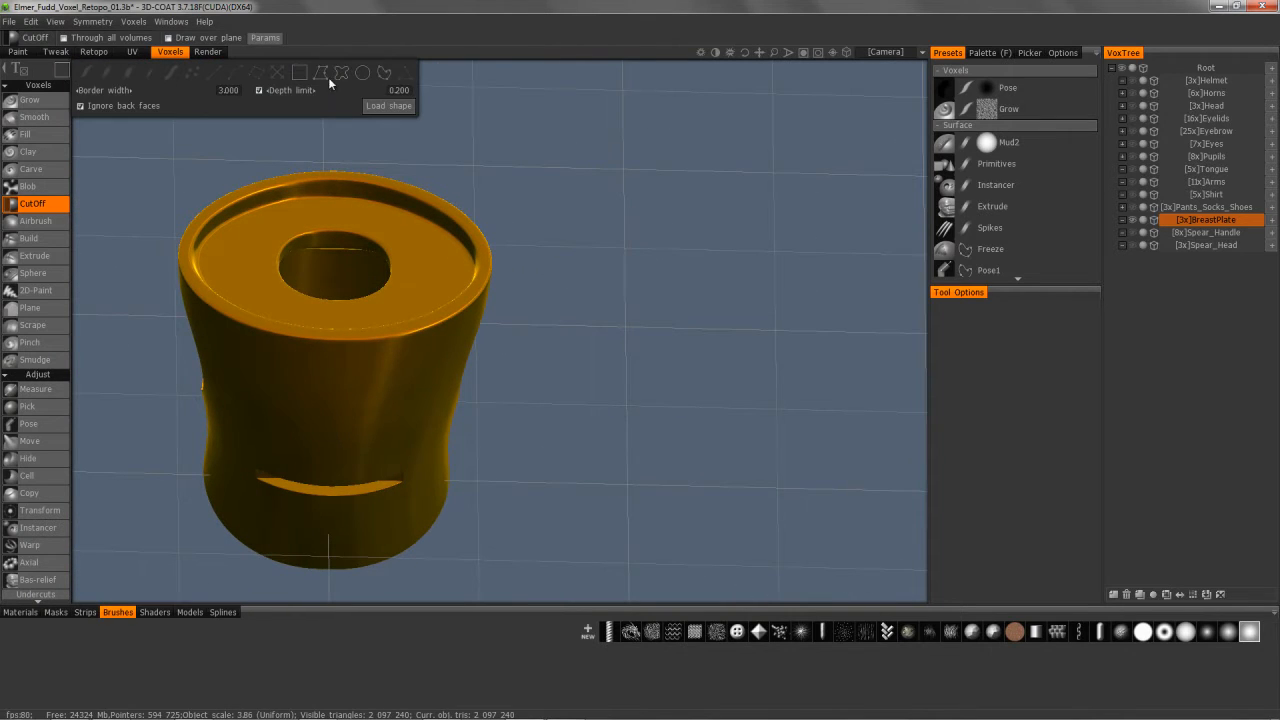
{"action": "mouse_move", "coordinate": [310, 190]}
{"action": "left_mouse_down", "text": "alt"}
{"action": "mouse_move", "coordinate": [314, 240]}
{"action": "mouse_move", "coordinate": [228, 176]}
{"action": "left_mouse_up", "text": "alt"}
Step: Set the border width of the rectangle stroke to 3.5
{"action": "mouse_move", "coordinate": [63, 75]}
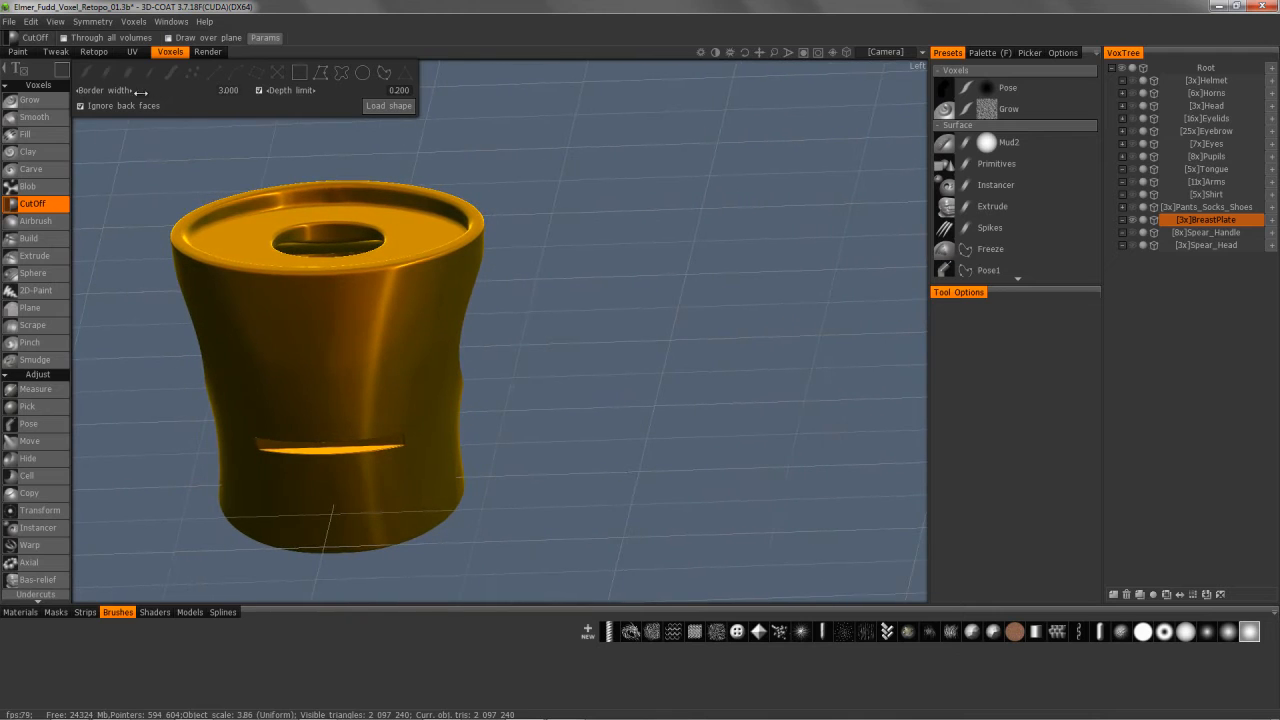
{"action": "mouse_move", "coordinate": [124, 90]}
{"action": "left_mouse_down"}
{"action": "mouse_move", "coordinate": [137, 90]}
{"action": "mouse_move", "coordinate": [125, 90]}
{"action": "left_mouse_up"}
{"action": "middle_click_drag", "start_coordinate": [260, 280], "coordinate": [350, 450]}
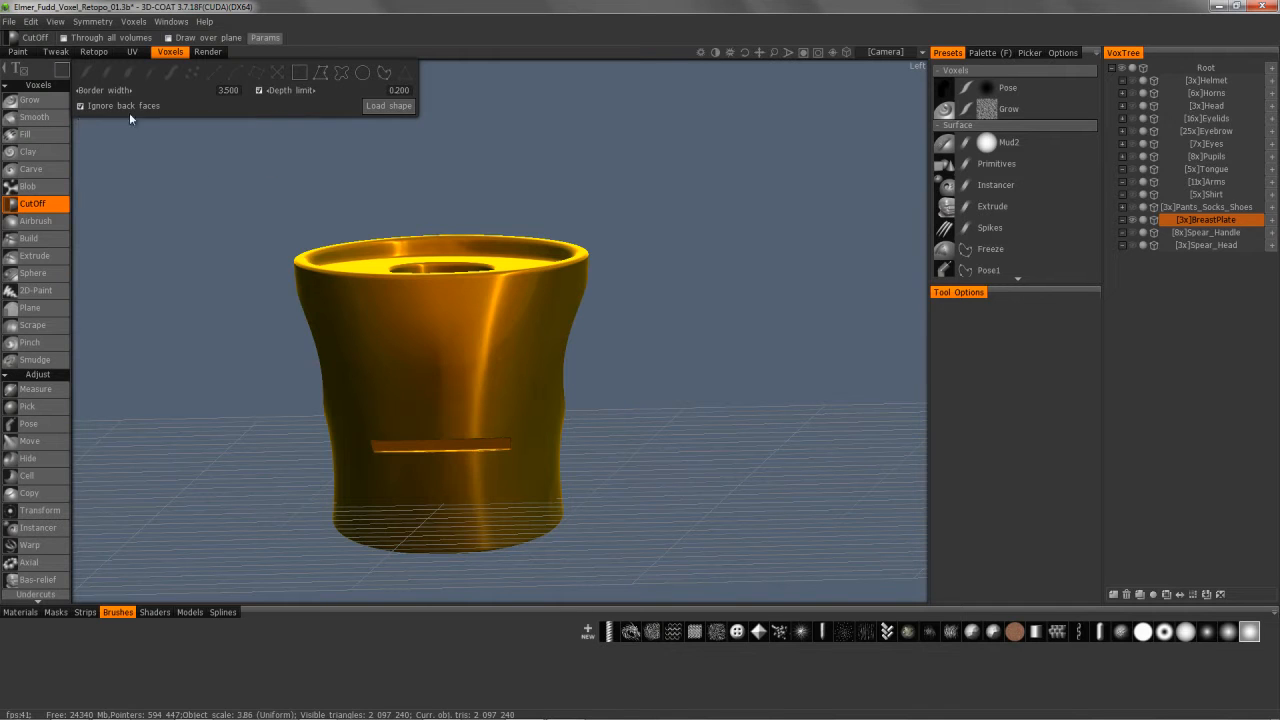
{"action": "mouse_move", "coordinate": [499, 460]}
{"action": "left_mouse_down", "text": "alt"}
{"action": "mouse_move", "coordinate": [509, 446]}
{"action": "mouse_move", "coordinate": [490, 448]}
{"action": "left_mouse_up", "text": "alt"}
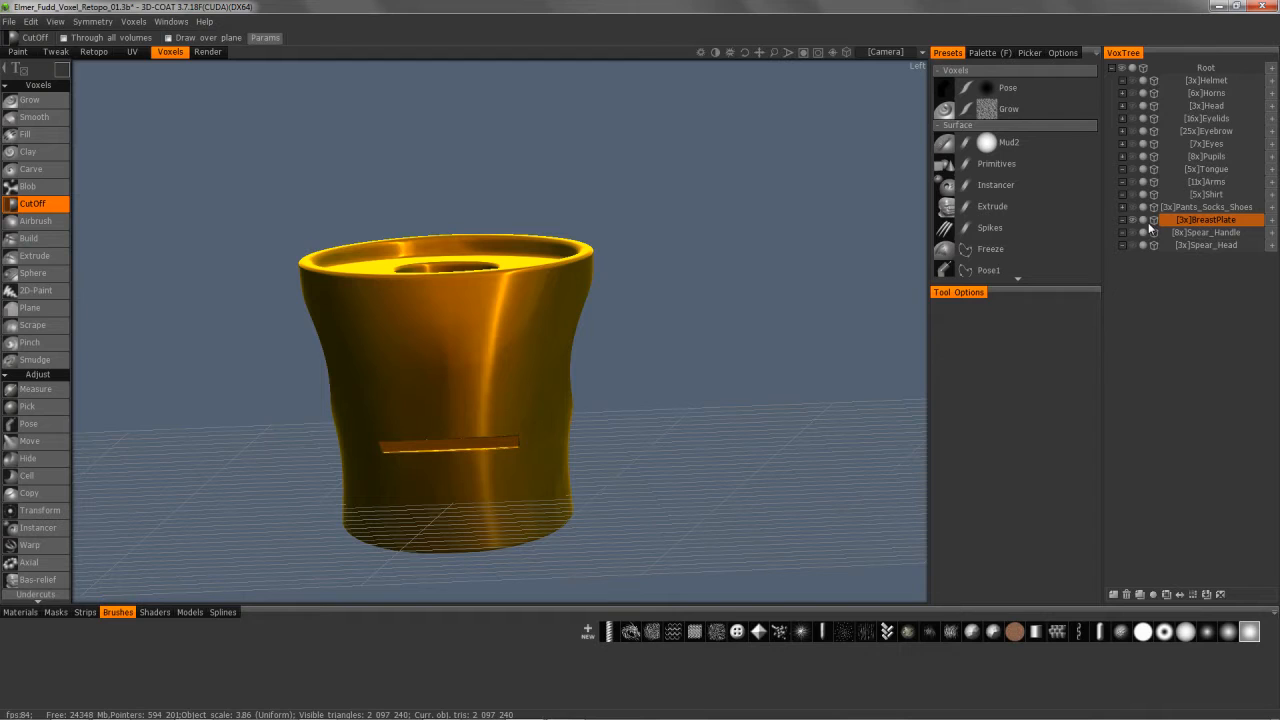
Step: Switch the BreastPlate volume to surface mode and freeze a horizontal rectangular band across it just above the slot
{"action": "left_click", "coordinate": [1154, 221]}
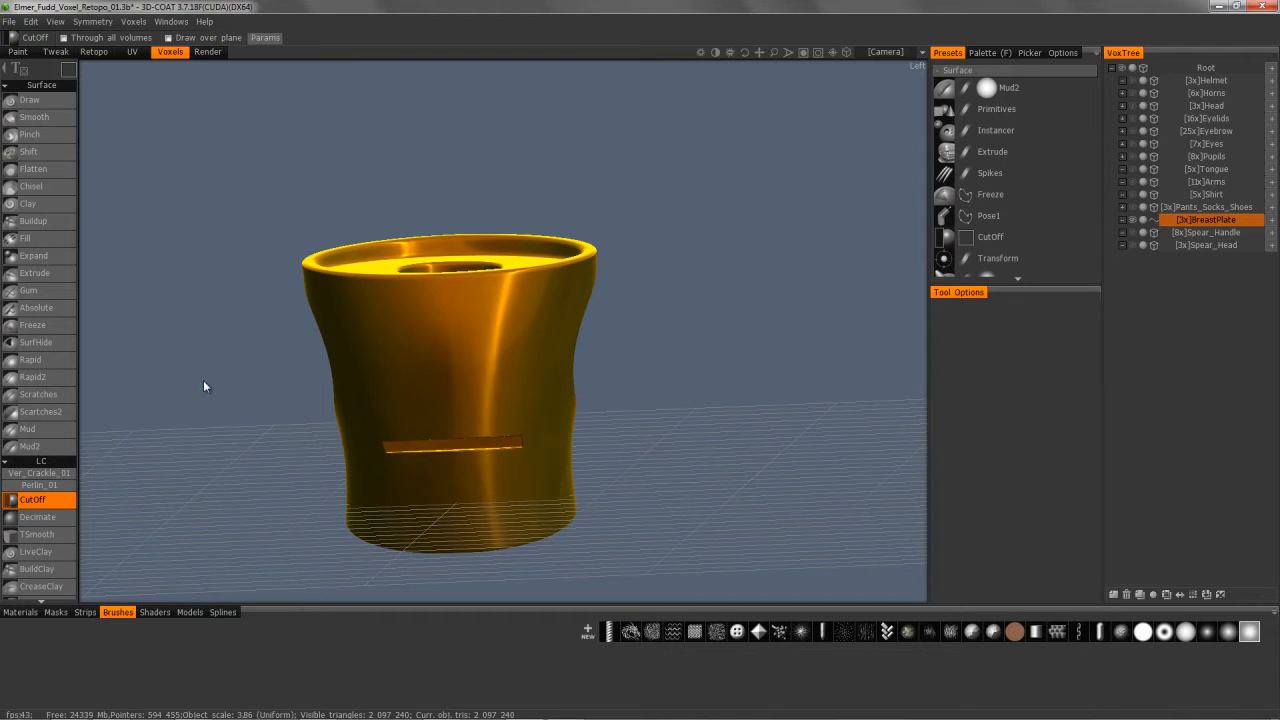
{"action": "left_click", "coordinate": [51, 324]}
{"action": "mouse_move", "coordinate": [403, 423]}
{"action": "left_mouse_down", "text": "alt"}
{"action": "mouse_move", "coordinate": [423, 457]}
{"action": "mouse_move", "coordinate": [443, 454]}
{"action": "left_mouse_up", "text": "alt"}
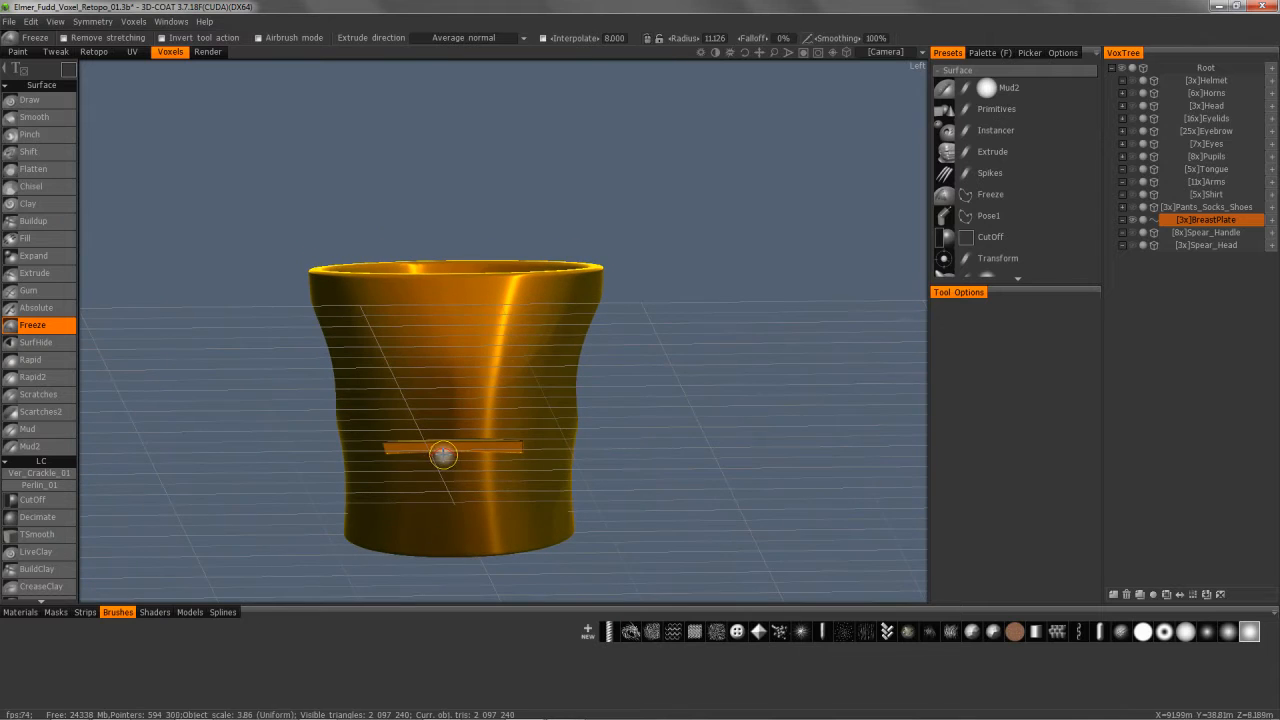
{"action": "key", "text": "KP_5"}
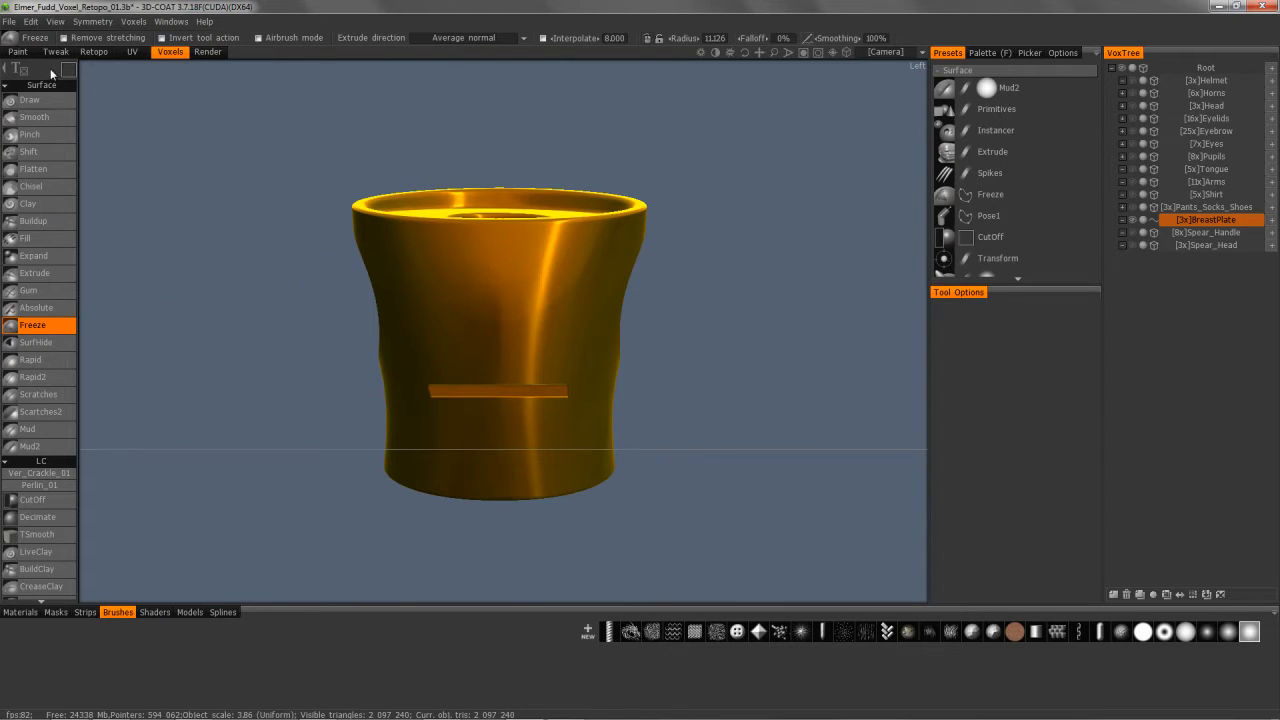
{"action": "mouse_move", "coordinate": [362, 343]}
{"action": "left_mouse_down"}
{"action": "mouse_move", "coordinate": [523, 337]}
{"action": "mouse_move", "coordinate": [640, 355]}
{"action": "left_mouse_up"}
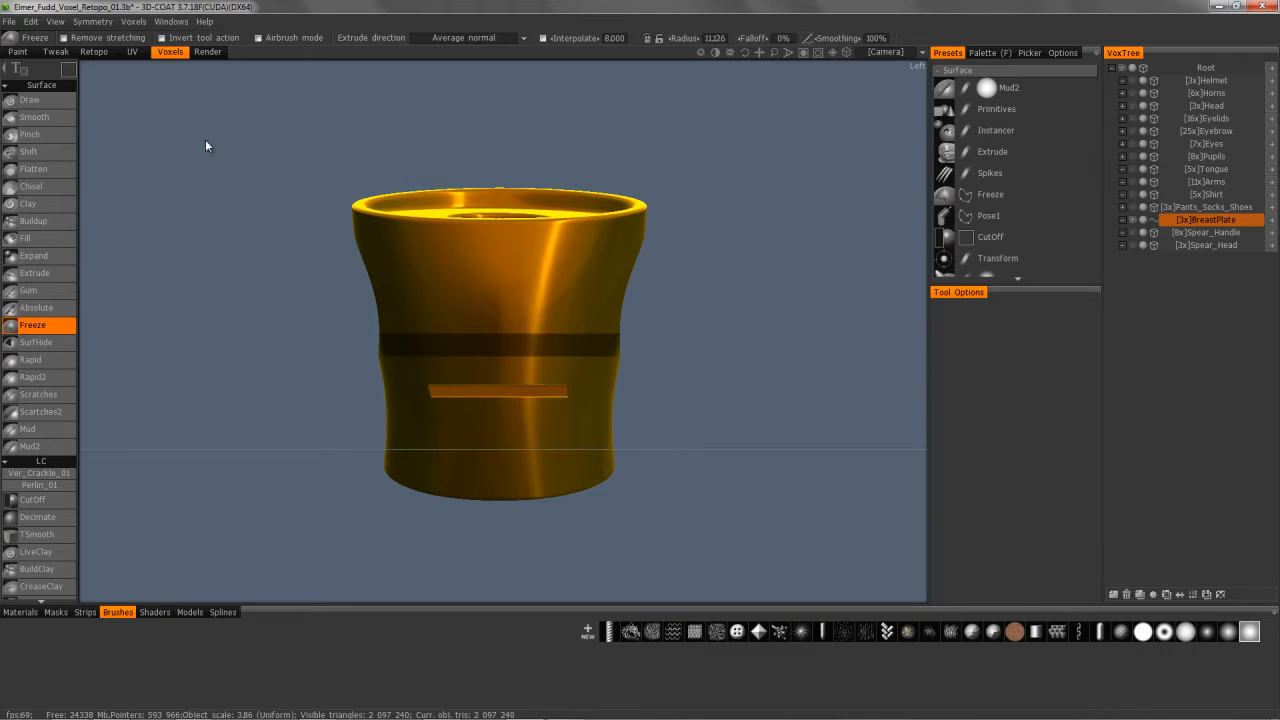
Step: Turn off Ignore back faces and freeze a second horizontal band across the breastplate, above the first one
{"action": "mouse_move", "coordinate": [66, 70]}
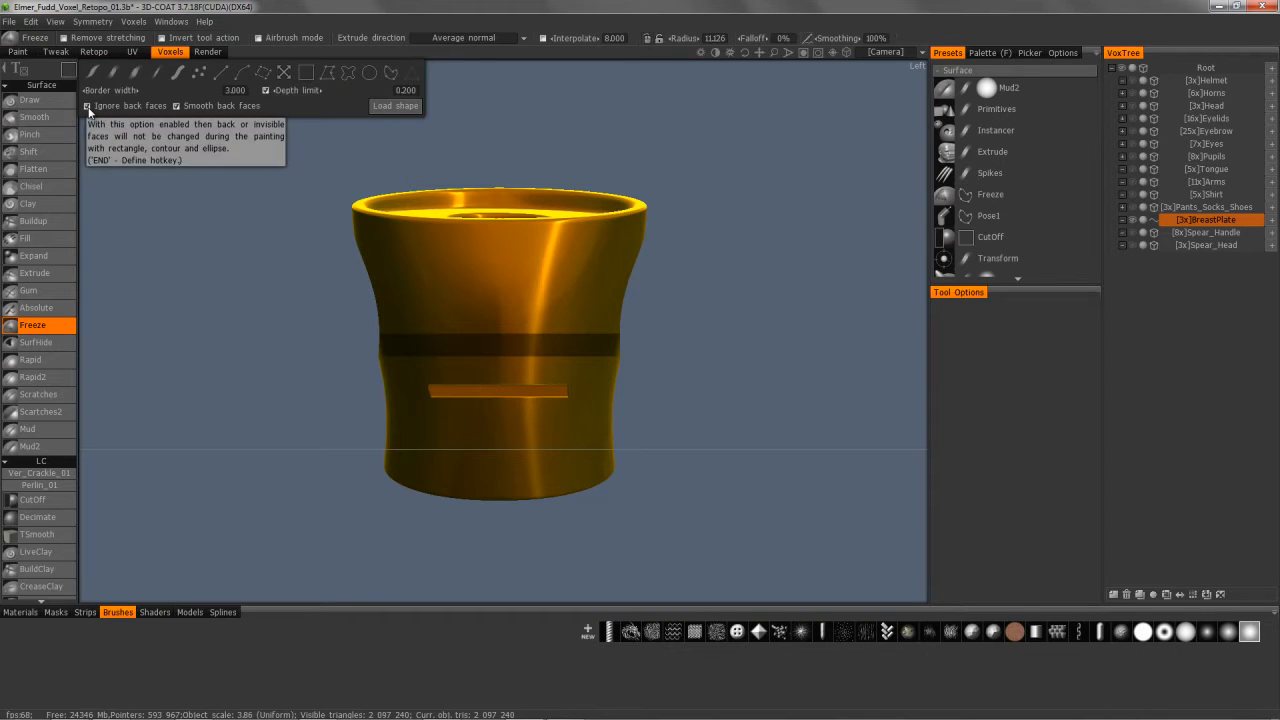
{"action": "left_click_drag", "start_coordinate": [246, 229], "coordinate": [340, 300]}
{"action": "left_click_drag", "start_coordinate": [458, 358], "coordinate": [569, 346]}
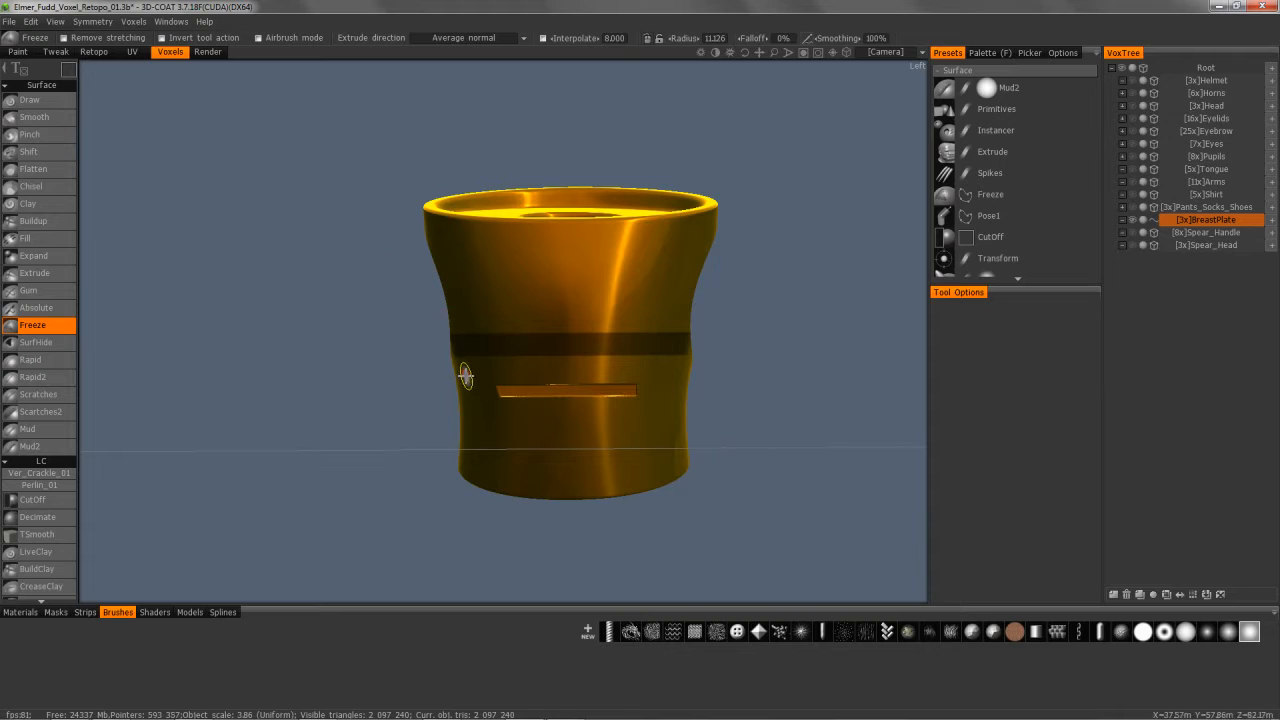
{"action": "key", "text": "KP_4"}
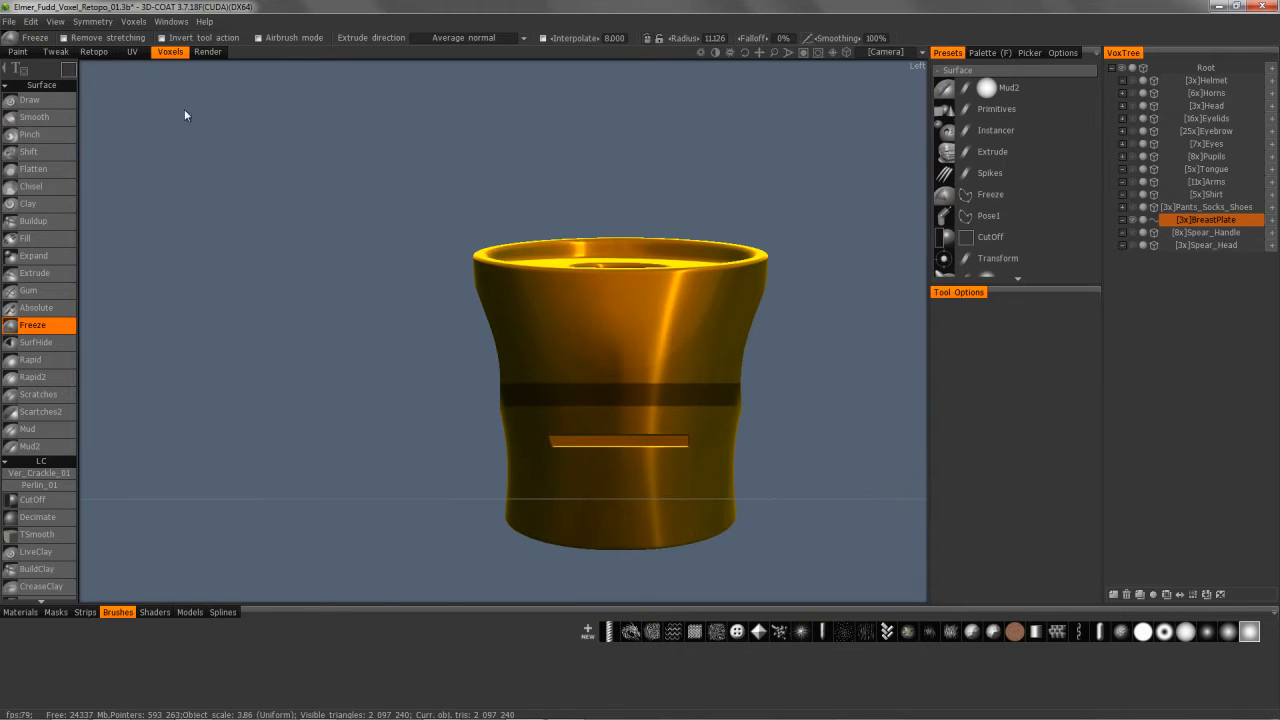
{"action": "mouse_move", "coordinate": [67, 73]}
{"action": "left_click_drag", "start_coordinate": [459, 329], "coordinate": [794, 348]}
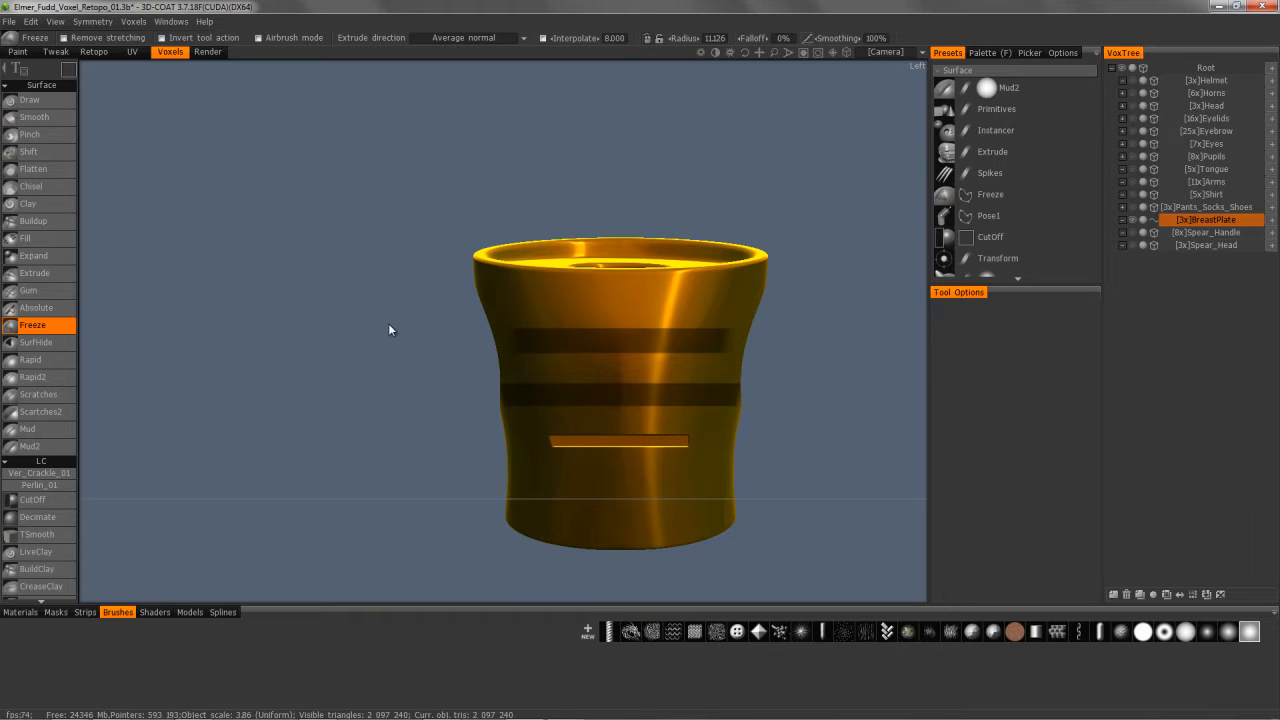
Step: Turn off the depth limit and freeze a taller band across the full width of the breastplate, over the second band
{"action": "mouse_move", "coordinate": [69, 75]}
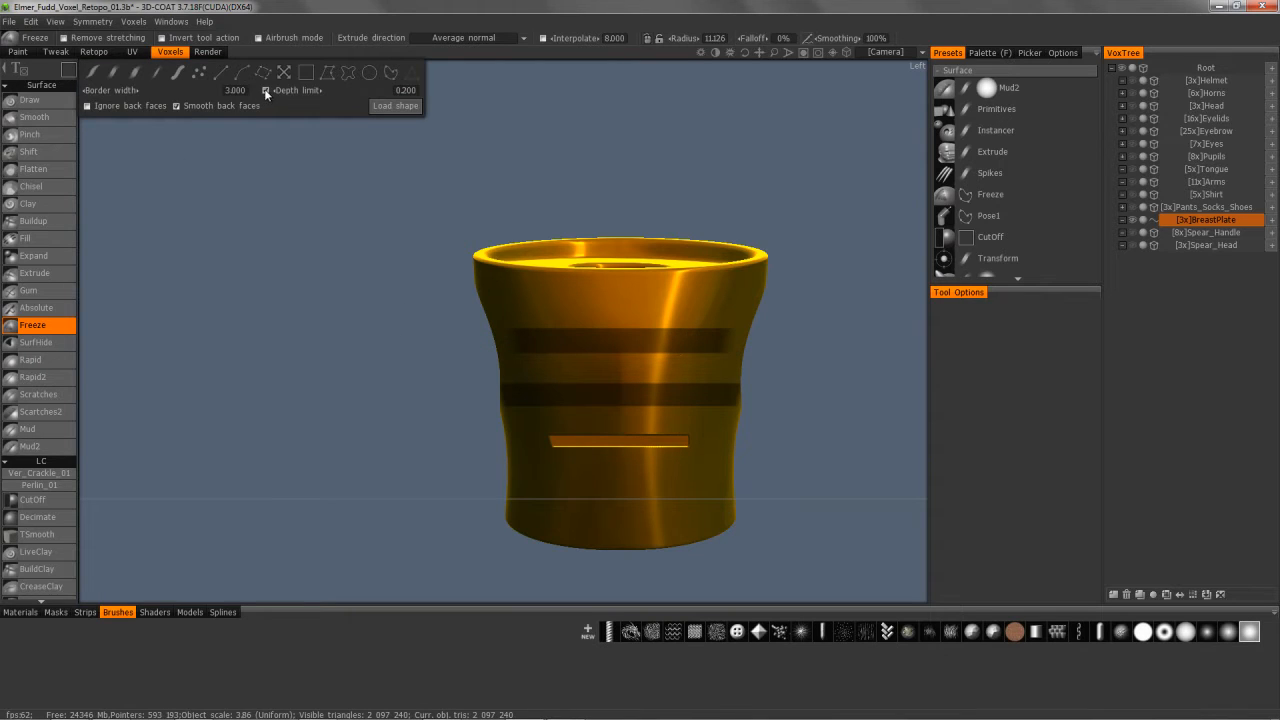
{"action": "left_click_drag", "start_coordinate": [432, 317], "coordinate": [813, 366]}
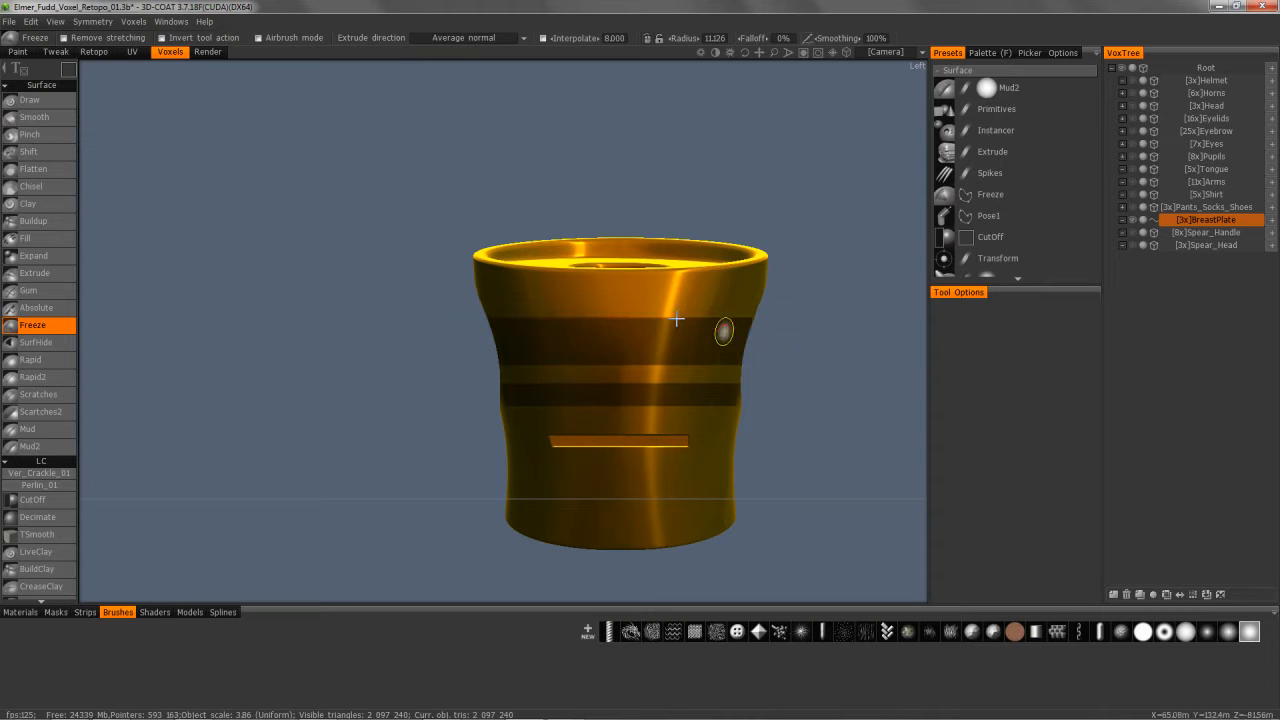
{"action": "left_click_drag", "start_coordinate": [420, 283], "coordinate": [506, 284]}
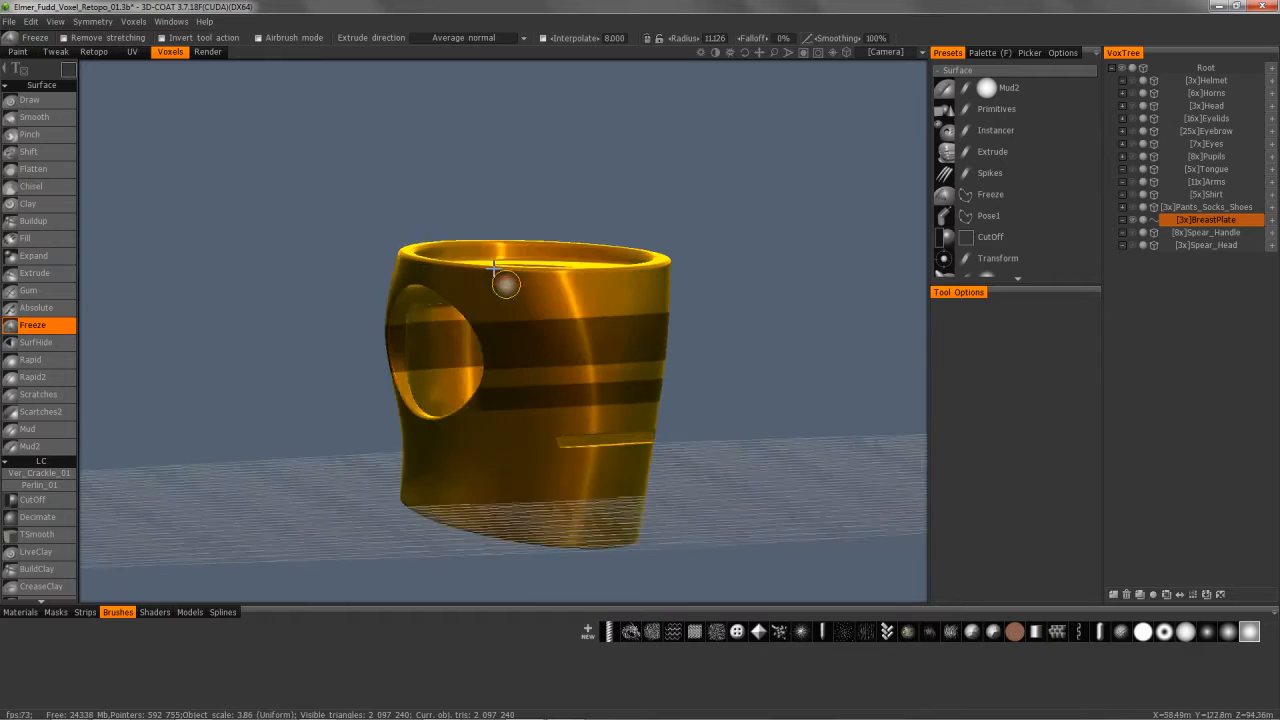
Step: Select the star-shaped closed-outline stroke mode for the Freeze tool, facing the front of the breastplate
{"action": "mouse_move", "coordinate": [76, 72]}
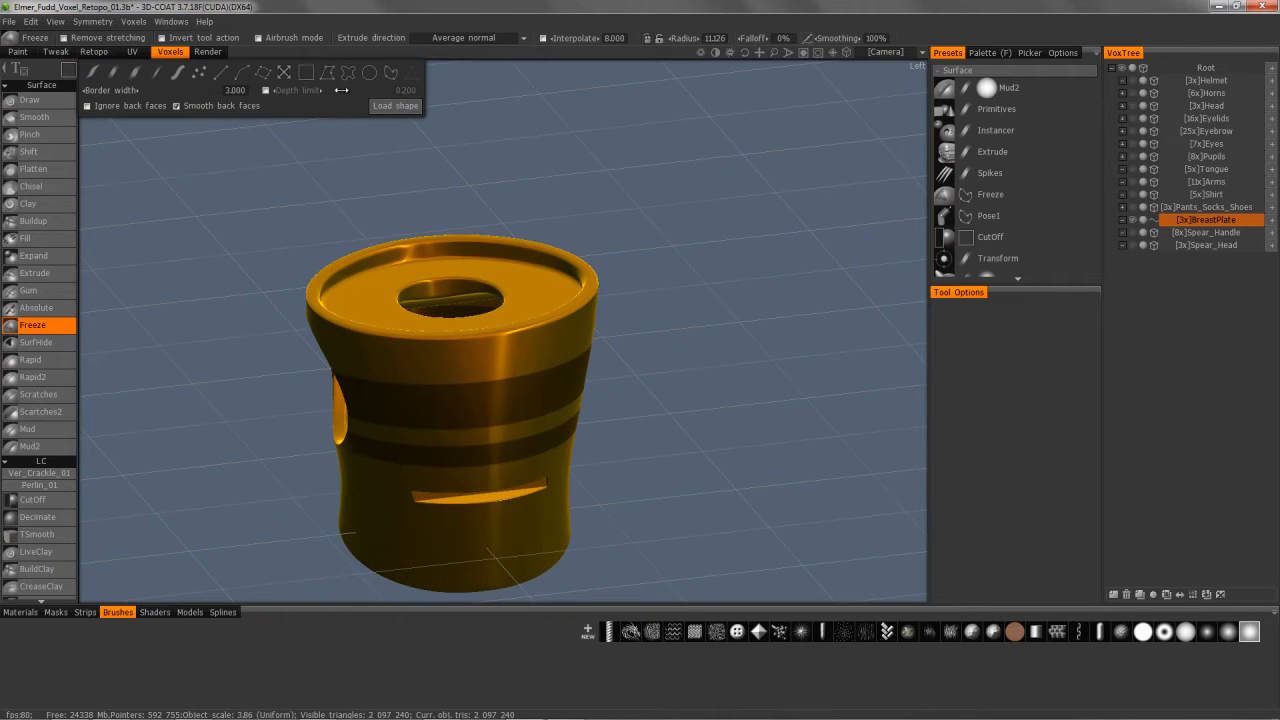
{"action": "left_click_drag", "start_coordinate": [450, 330], "coordinate": [466, 380], "text": "alt"}
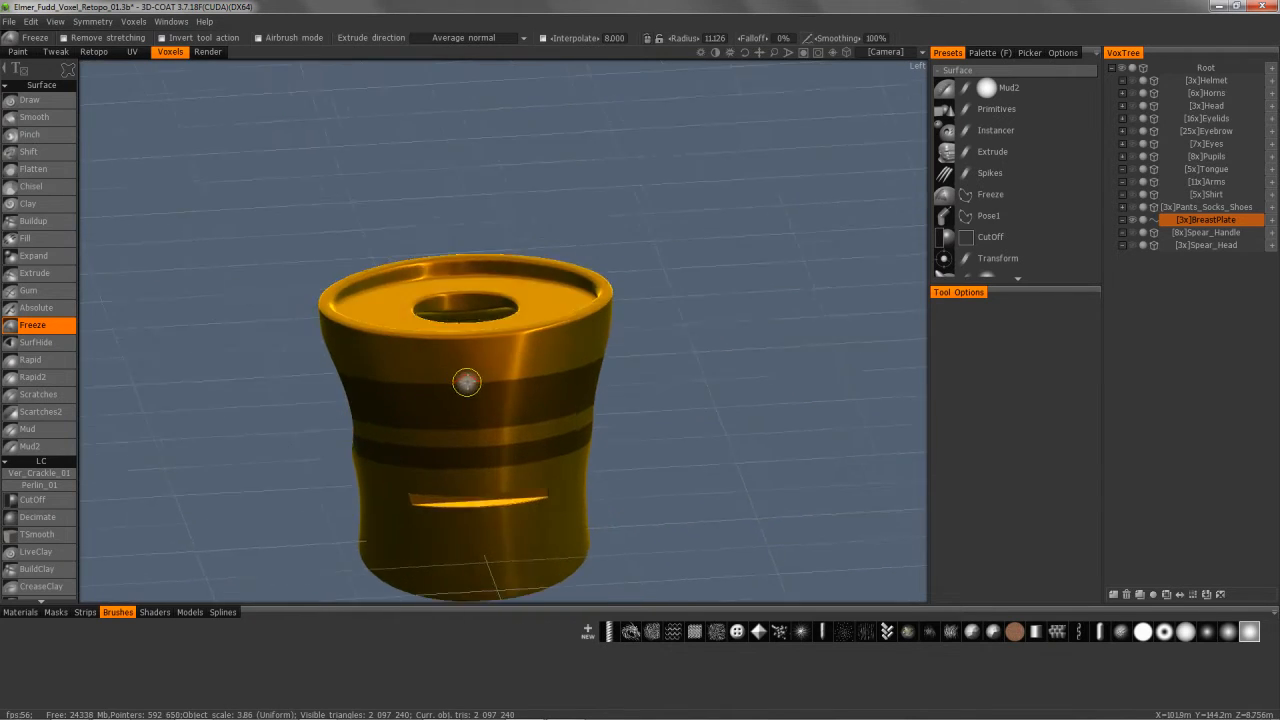
{"action": "middle_click_drag", "start_coordinate": [466, 380], "coordinate": [471, 351], "text": "alt"}
{"action": "mouse_move", "coordinate": [471, 351]}
{"action": "left_mouse_down", "text": "alt"}
{"action": "mouse_move", "coordinate": [400, 381]}
{"action": "mouse_move", "coordinate": [591, 397]}
{"action": "mouse_move", "coordinate": [606, 417]}
{"action": "mouse_move", "coordinate": [586, 409]}
{"action": "mouse_move", "coordinate": [591, 394]}
{"action": "mouse_move", "coordinate": [594, 418]}
{"action": "mouse_move", "coordinate": [608, 420]}
{"action": "left_mouse_up", "text": "alt"}
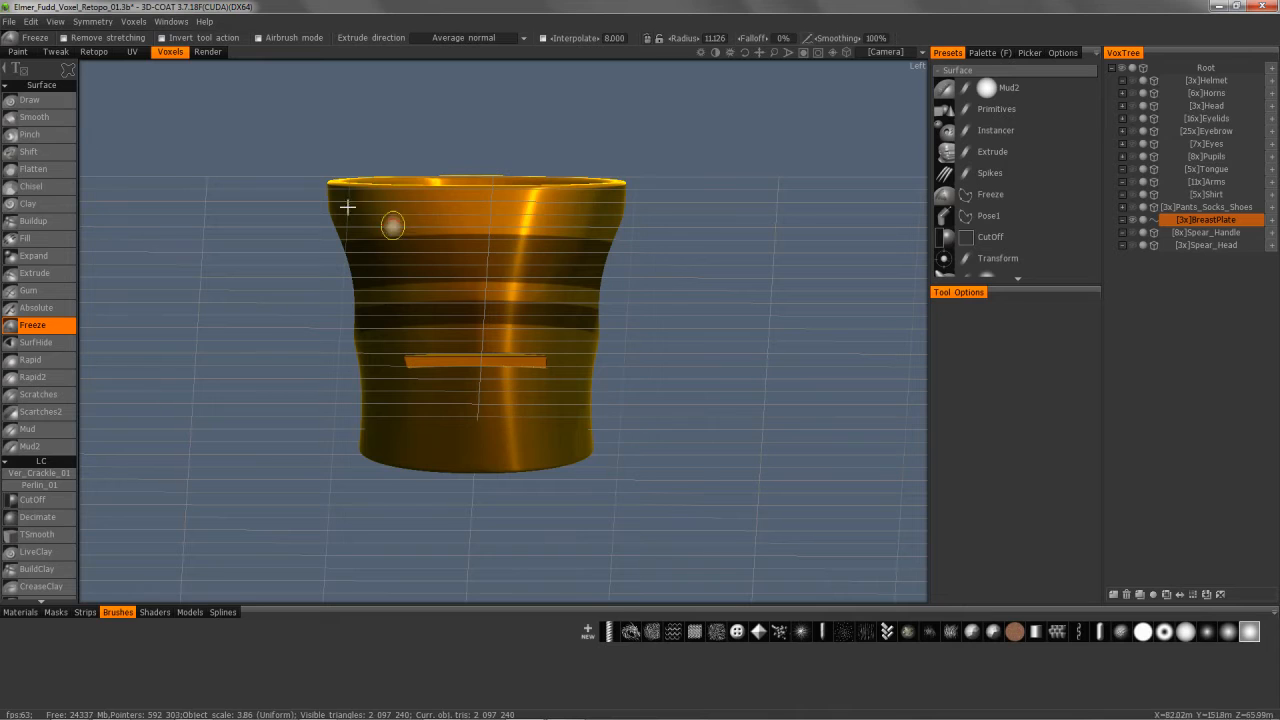
Step: Cut a curved piece off the lower corner of the breastplate using CutOff with the closed-spline stroke mode
{"action": "left_click", "coordinate": [67, 70]}
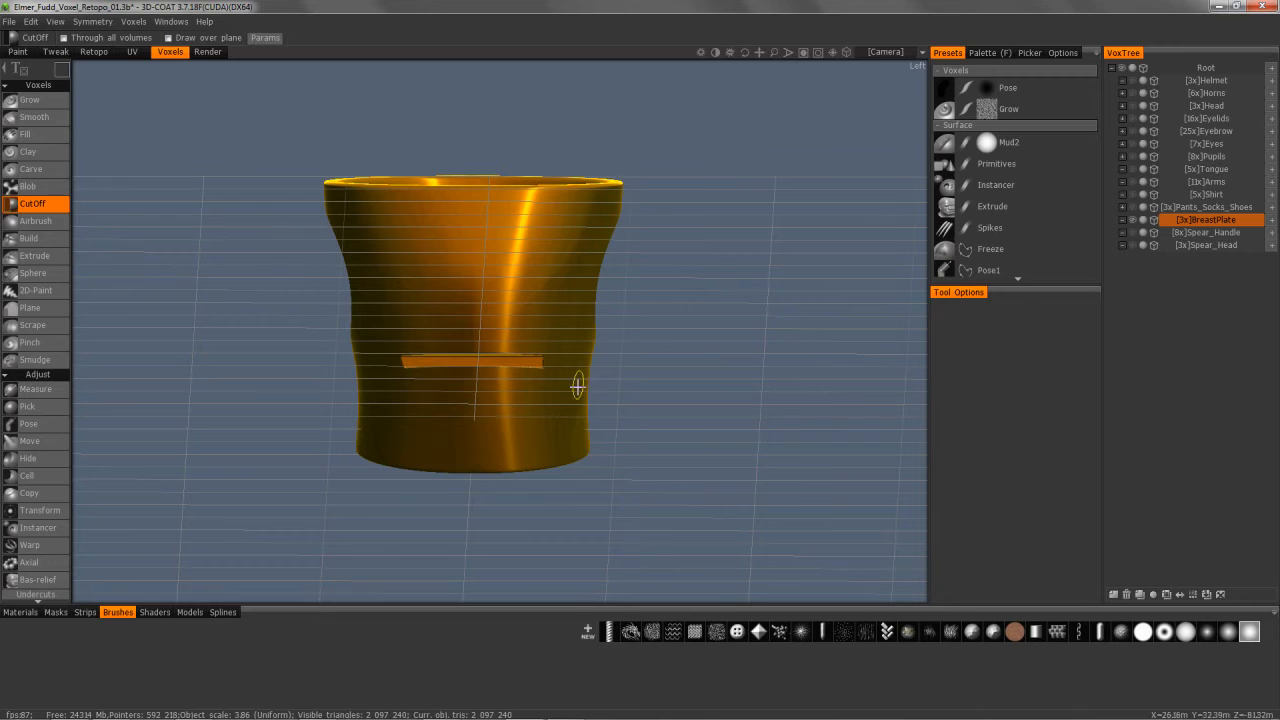
{"action": "mouse_move", "coordinate": [64, 70]}
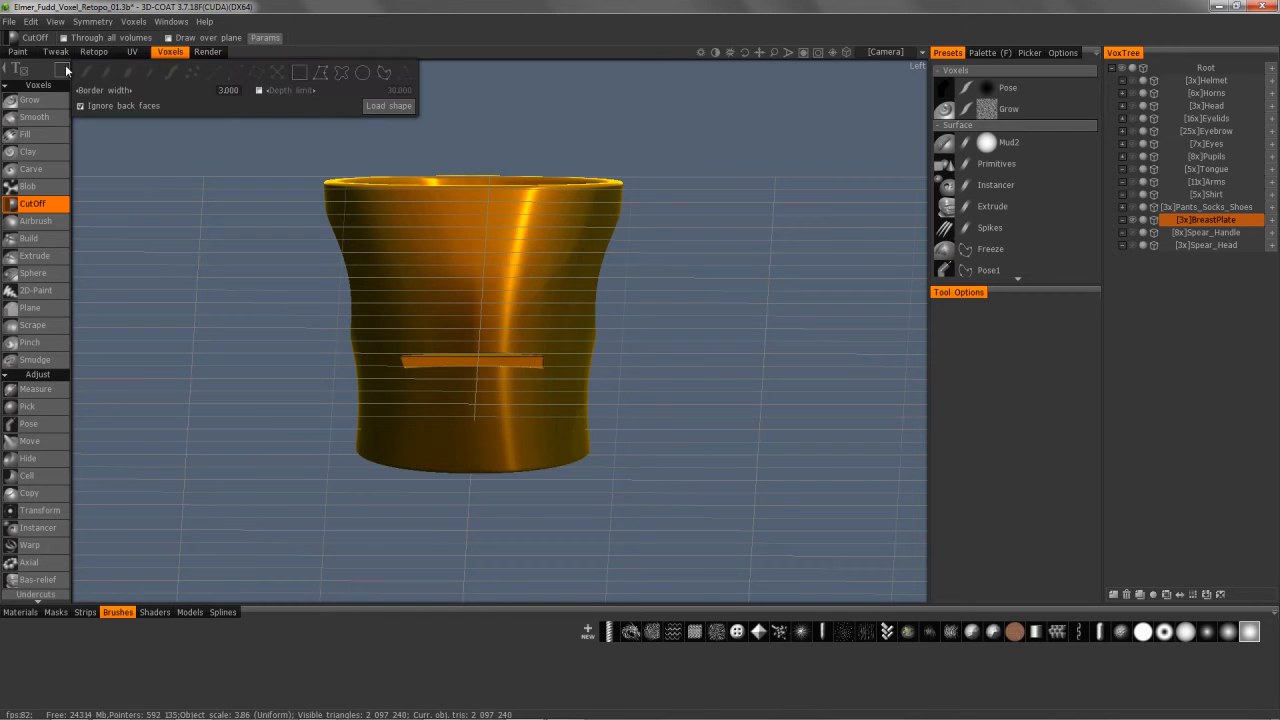
{"action": "left_click", "coordinate": [341, 73]}
{"action": "left_click_drag", "start_coordinate": [651, 402], "coordinate": [567, 506]}
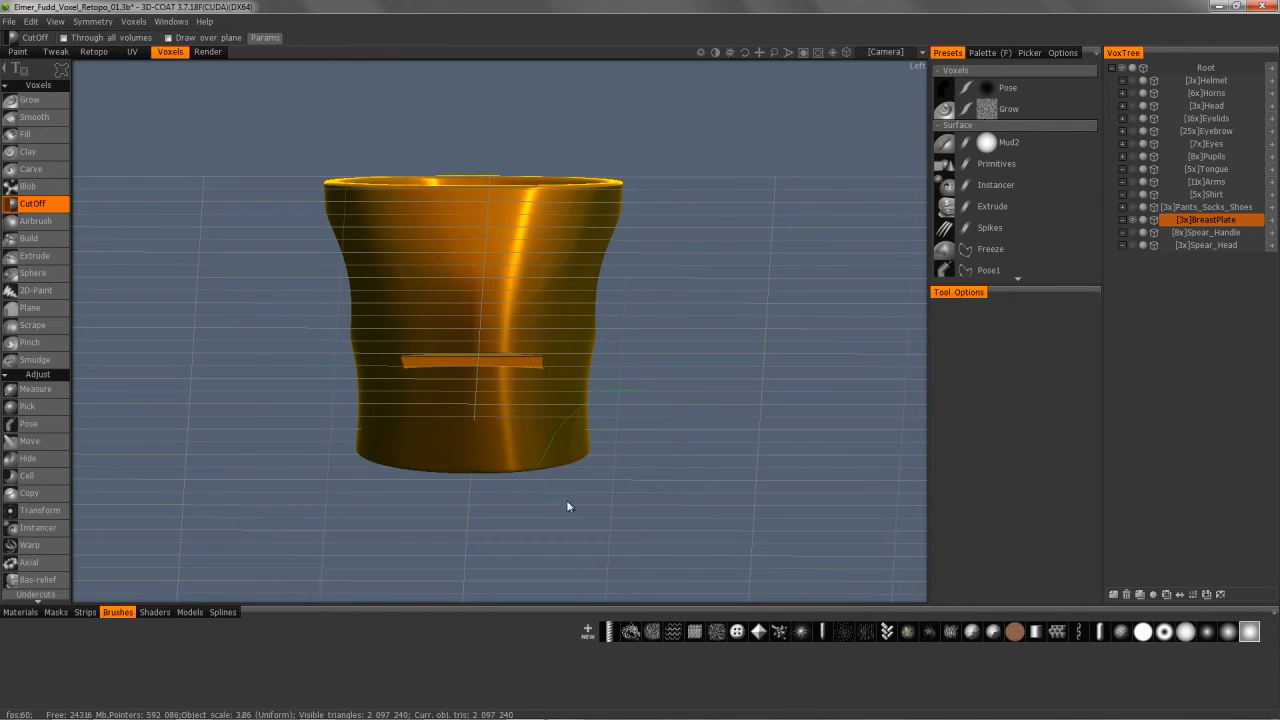
{"action": "mouse_move", "coordinate": [310, 398]}
{"action": "left_mouse_down"}
{"action": "mouse_move", "coordinate": [296, 405]}
{"action": "mouse_move", "coordinate": [348, 443]}
{"action": "left_mouse_up"}
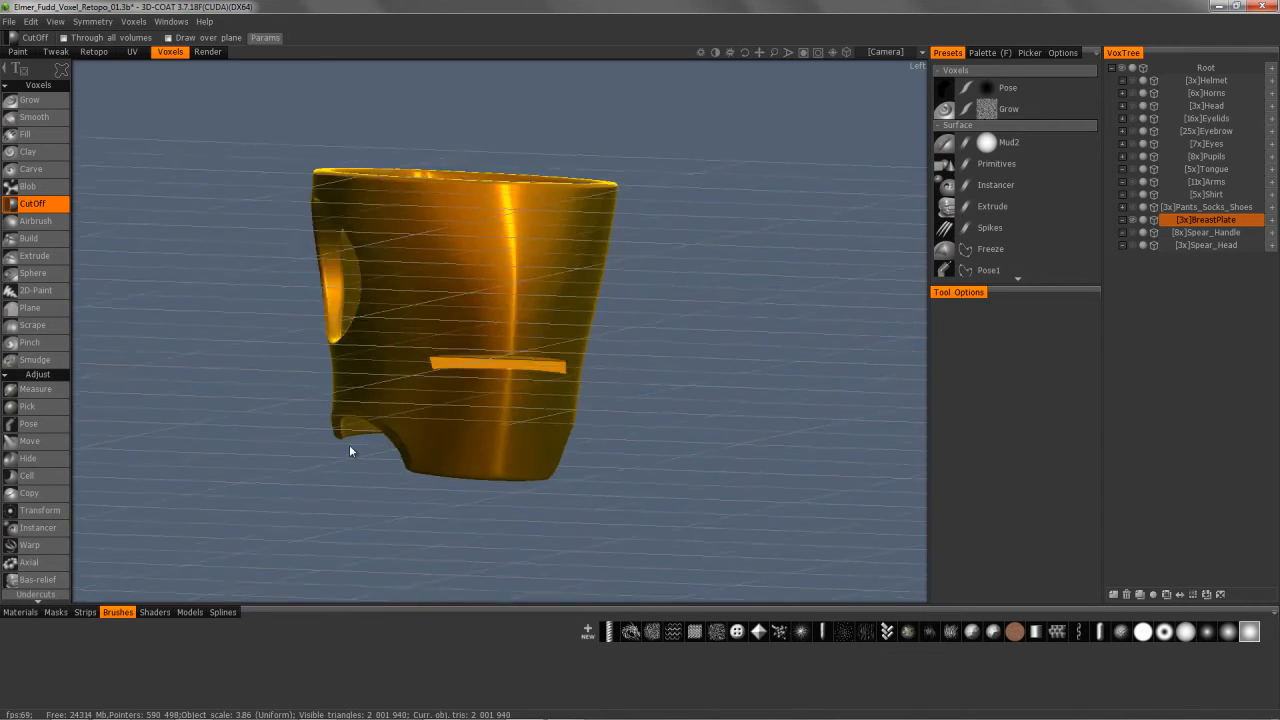
Step: Examine the curved cut through the breastplate wall up close, showing the wireframe briefly, from several angles
{"action": "scroll", "coordinate": [360, 449], "scroll_direction": "up", "scroll_amount": 5}
{"action": "middle_click_drag", "start_coordinate": [376, 460], "coordinate": [410, 385], "text": "alt"}
{"action": "scroll", "coordinate": [383, 463], "scroll_direction": "up", "scroll_amount": 3}
{"action": "key", "text": "w"}
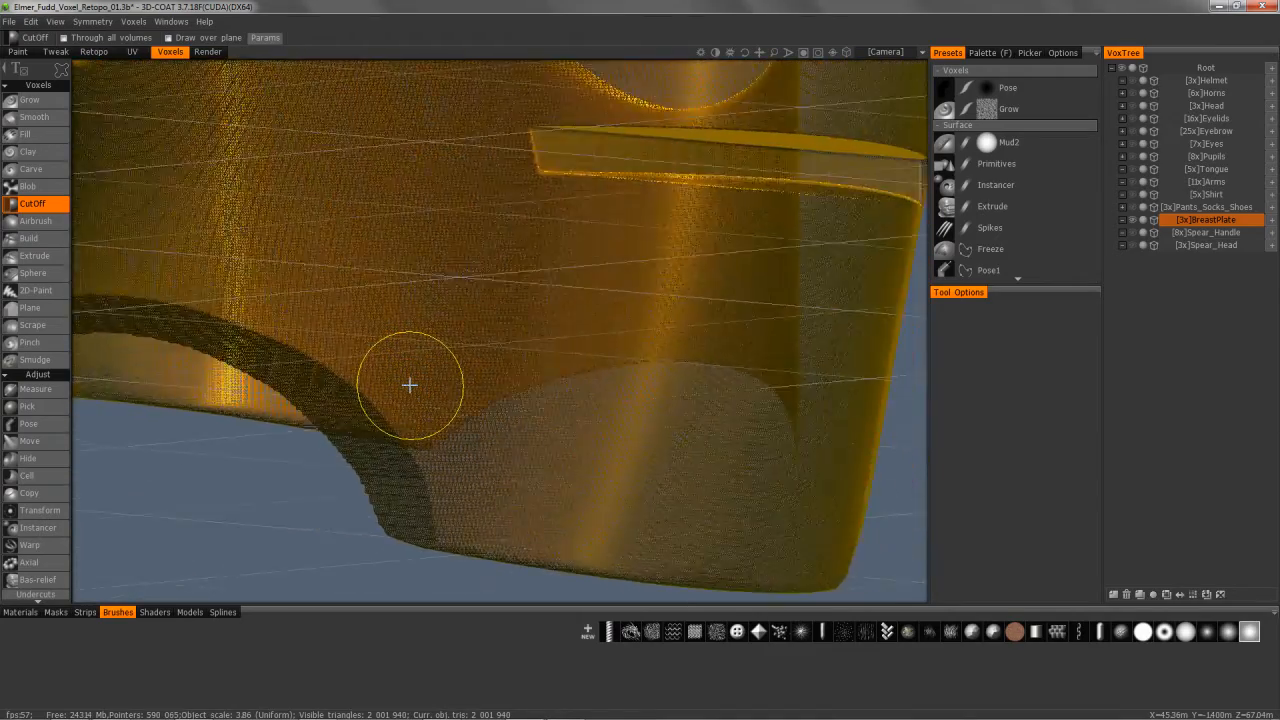
{"action": "left_click_drag", "start_coordinate": [410, 385], "coordinate": [410, 385], "text": "alt"}
{"action": "key", "text": "w"}
{"action": "left_click_drag", "start_coordinate": [481, 323], "coordinate": [481, 323], "text": "alt"}
{"action": "right_click_drag", "start_coordinate": [481, 323], "coordinate": [443, 237], "text": "alt"}
{"action": "left_click_drag", "start_coordinate": [443, 237], "coordinate": [490, 275], "text": "alt"}
{"action": "mouse_move", "coordinate": [371, 337]}
{"action": "left_mouse_down", "text": "alt"}
{"action": "mouse_move", "coordinate": [351, 323]}
{"action": "mouse_move", "coordinate": [380, 325]}
{"action": "left_mouse_up", "text": "alt"}
{"action": "right_click_drag", "start_coordinate": [380, 325], "coordinate": [345, 228], "text": "alt"}
{"action": "left_click_drag", "start_coordinate": [345, 228], "coordinate": [355, 343], "text": "alt"}
{"action": "left_click_drag", "start_coordinate": [163, 340], "coordinate": [158, 290], "text": "alt"}
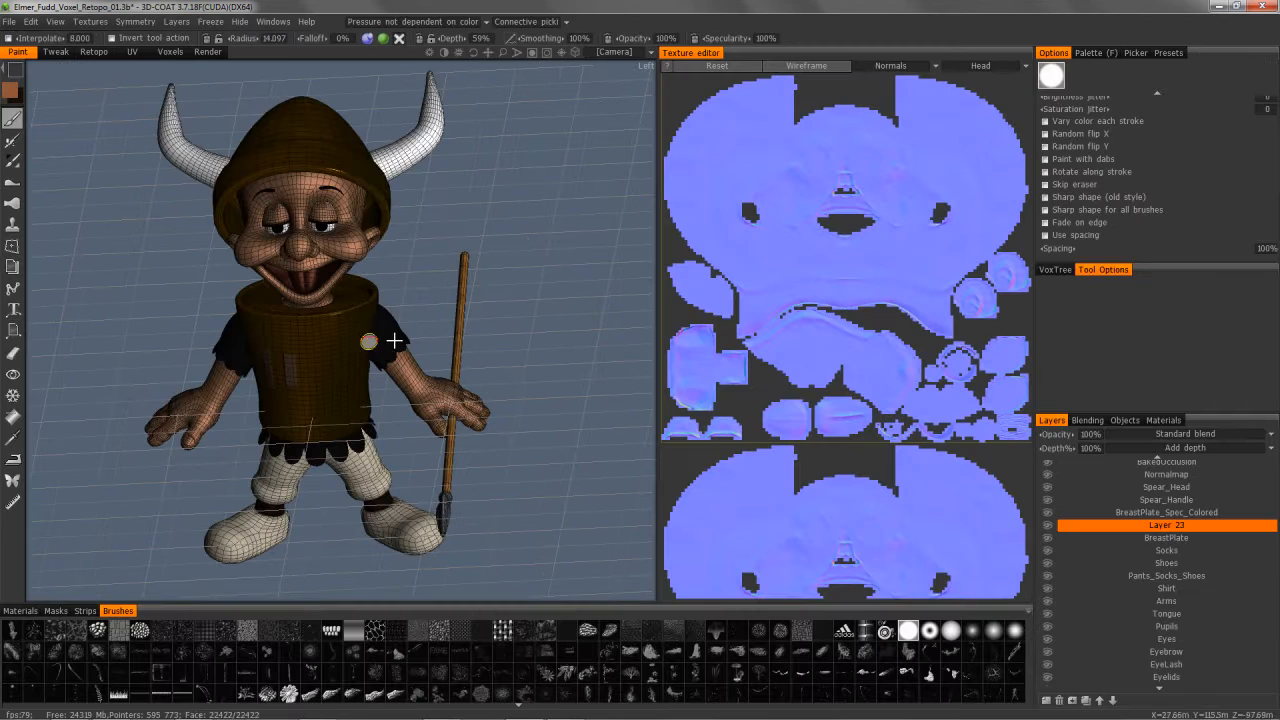
Step: Choose the closed-spline stroke mode for the paint brush, with the whole character in view
{"action": "middle_click_drag", "start_coordinate": [435, 348], "coordinate": [510, 348], "text": "alt"}
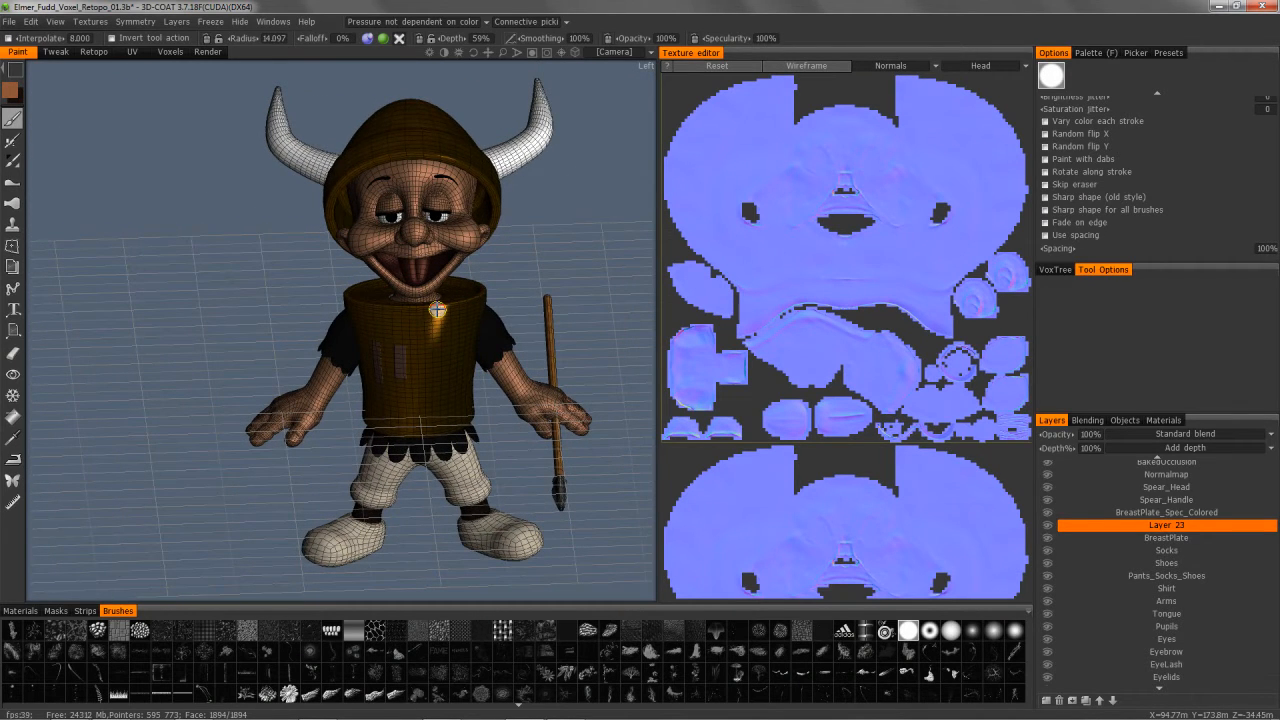
{"action": "mouse_move", "coordinate": [15, 70]}
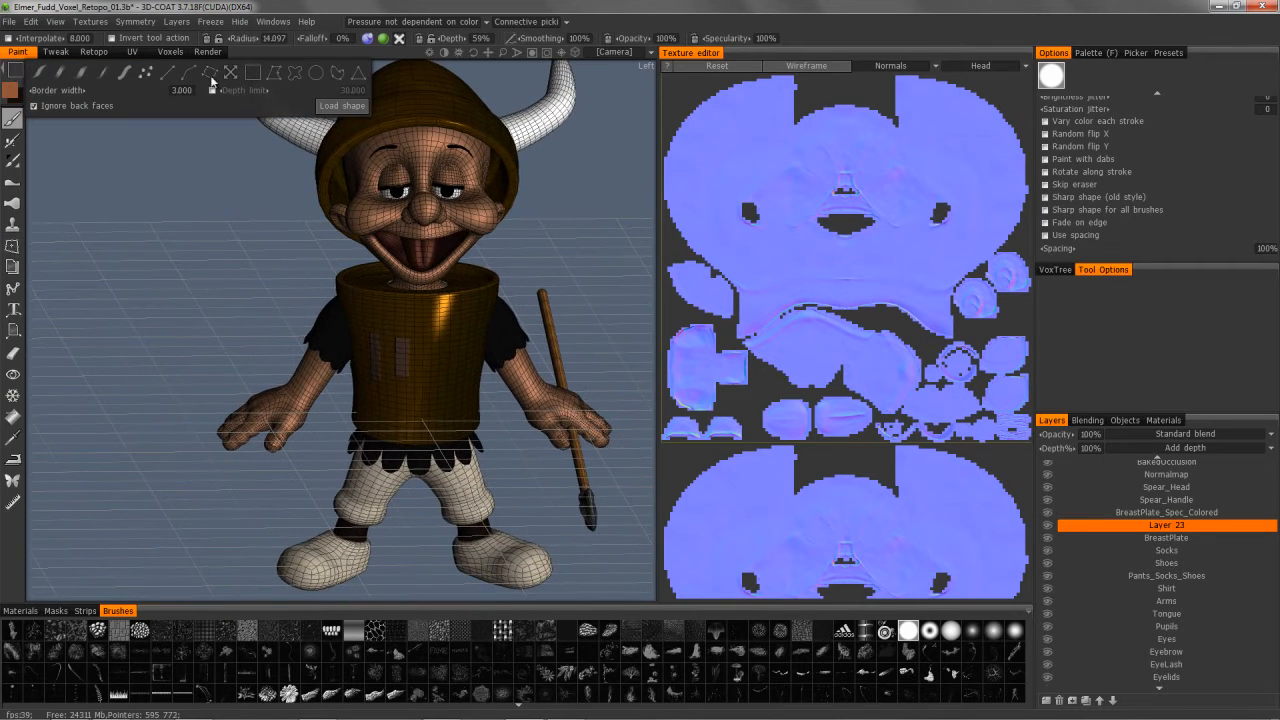
{"action": "left_click", "coordinate": [338, 78]}
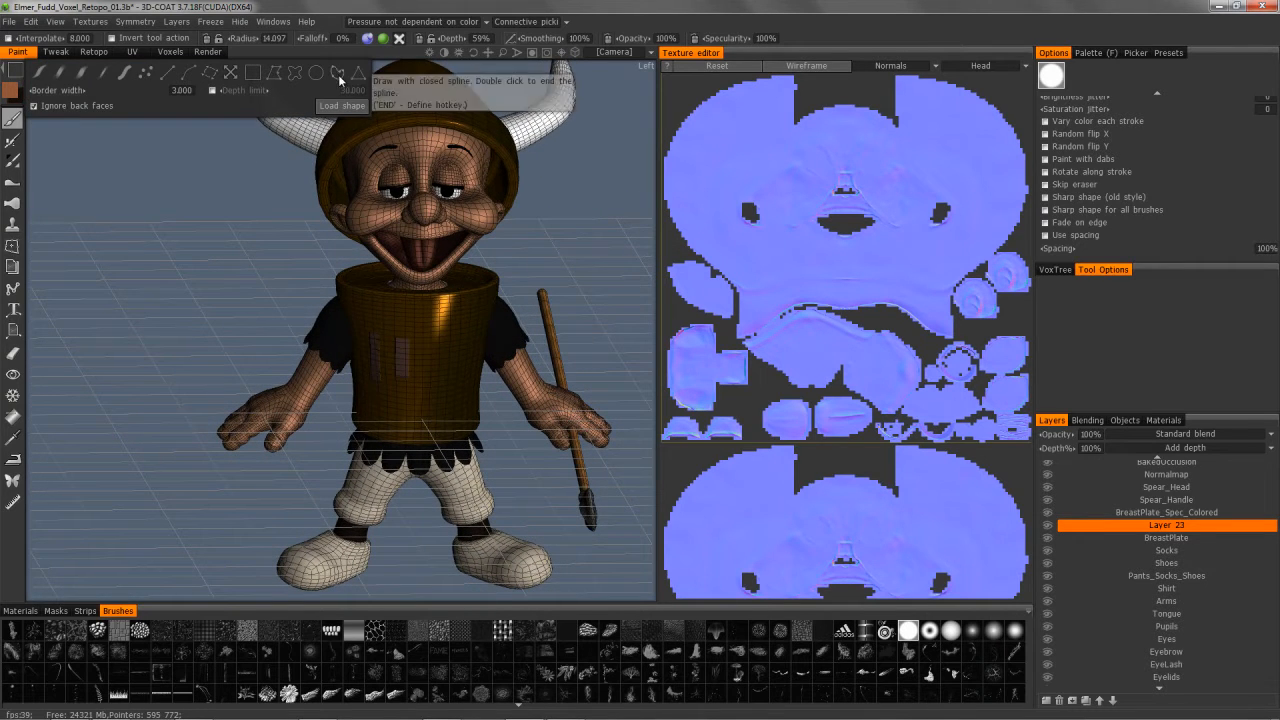
{"action": "mouse_move", "coordinate": [372, 352]}
{"action": "left_mouse_down", "text": "alt"}
{"action": "mouse_move", "coordinate": [414, 354]}
{"action": "mouse_move", "coordinate": [369, 262]}
{"action": "mouse_move", "coordinate": [387, 237]}
{"action": "left_mouse_up", "text": "alt"}
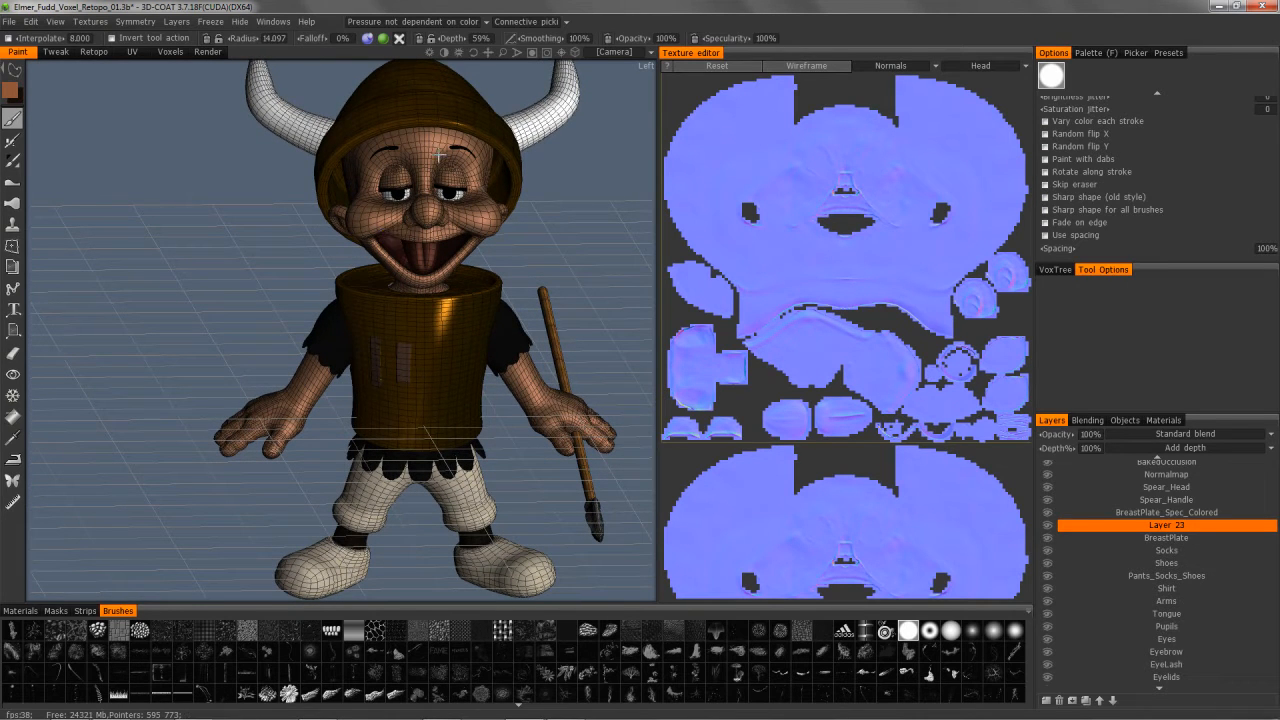
{"action": "mouse_move", "coordinate": [20, 78]}
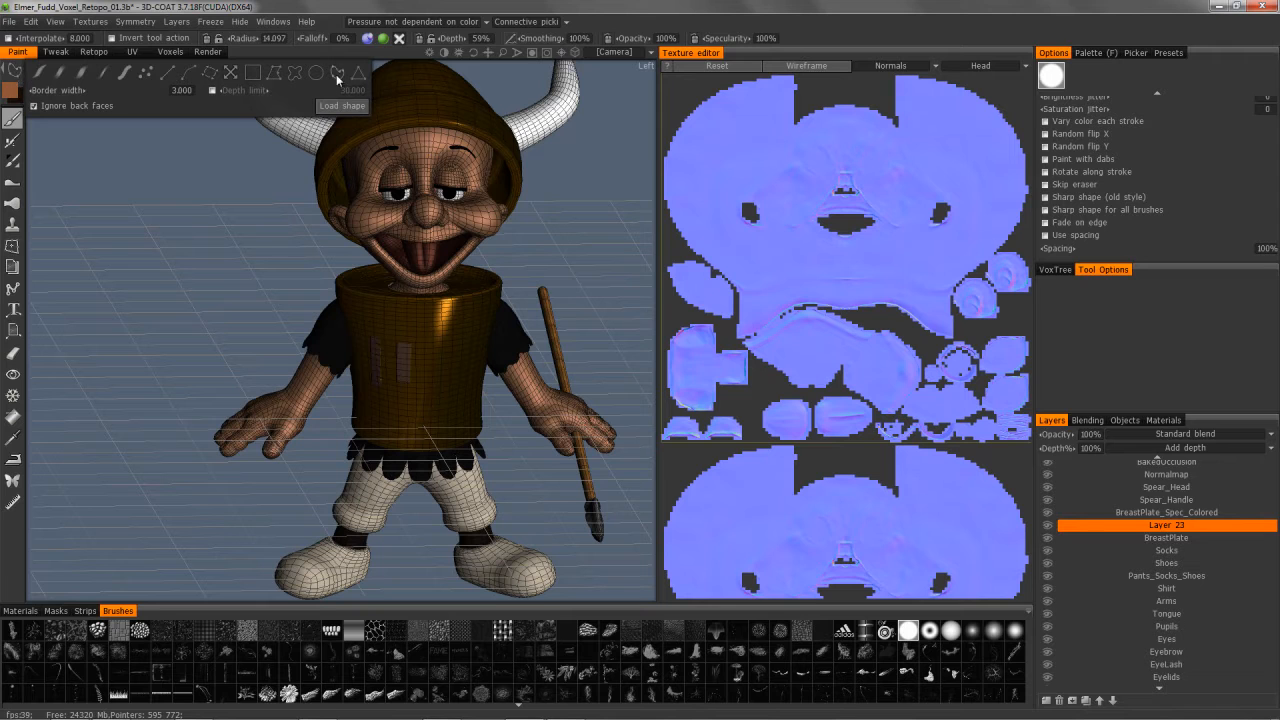
{"action": "left_click_drag", "start_coordinate": [434, 328], "coordinate": [484, 306], "text": "alt"}
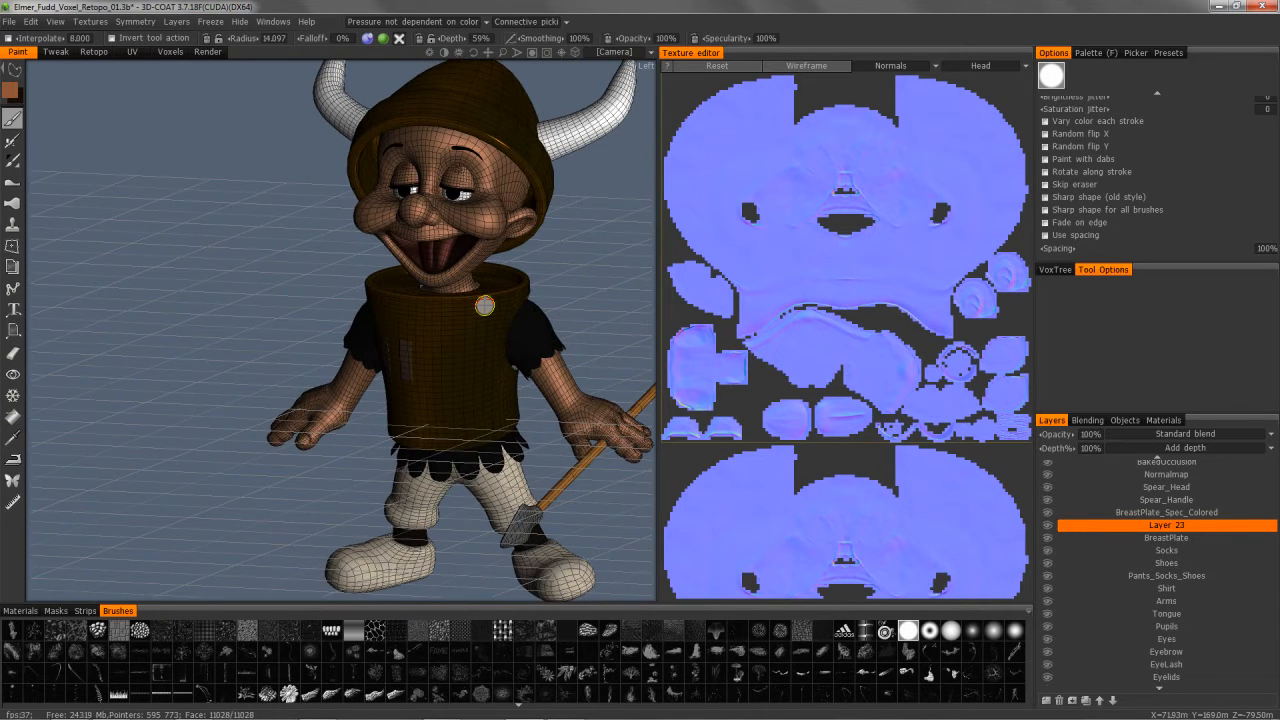
{"action": "left_click_drag", "start_coordinate": [535, 422], "coordinate": [598, 418], "text": "alt"}
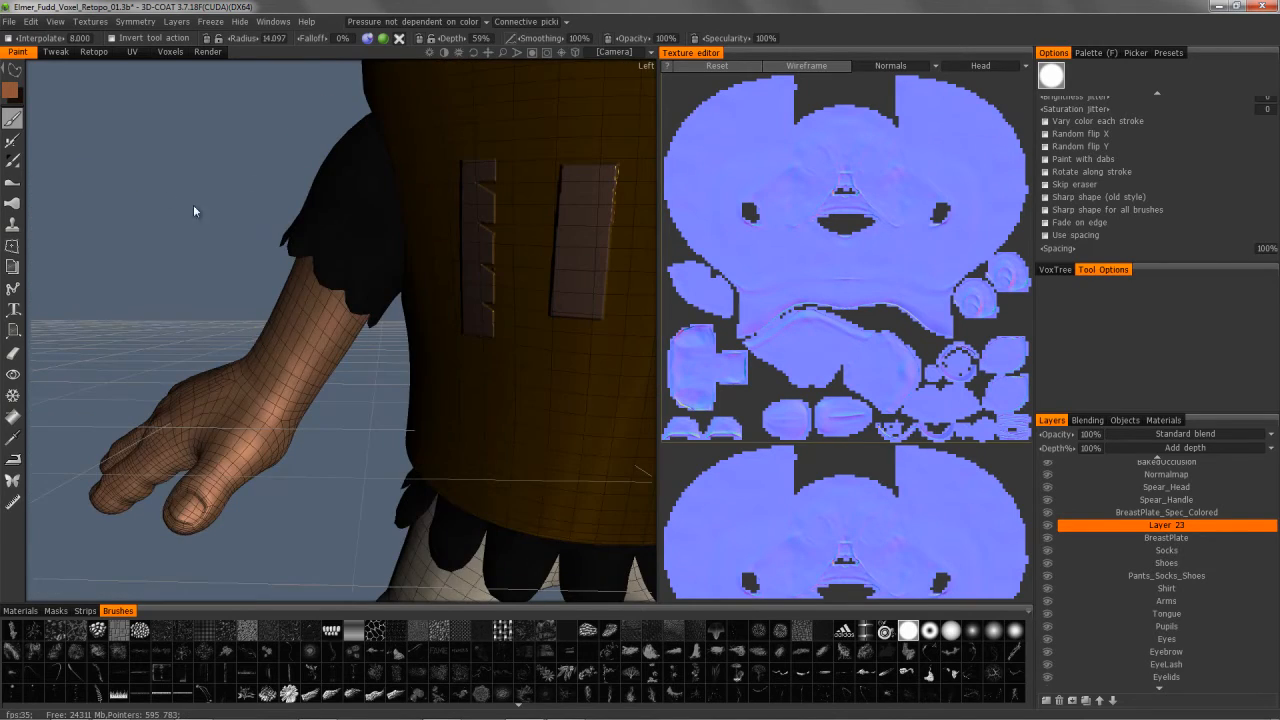
{"action": "scroll", "coordinate": [306, 280], "scroll_direction": "down", "scroll_amount": 8}
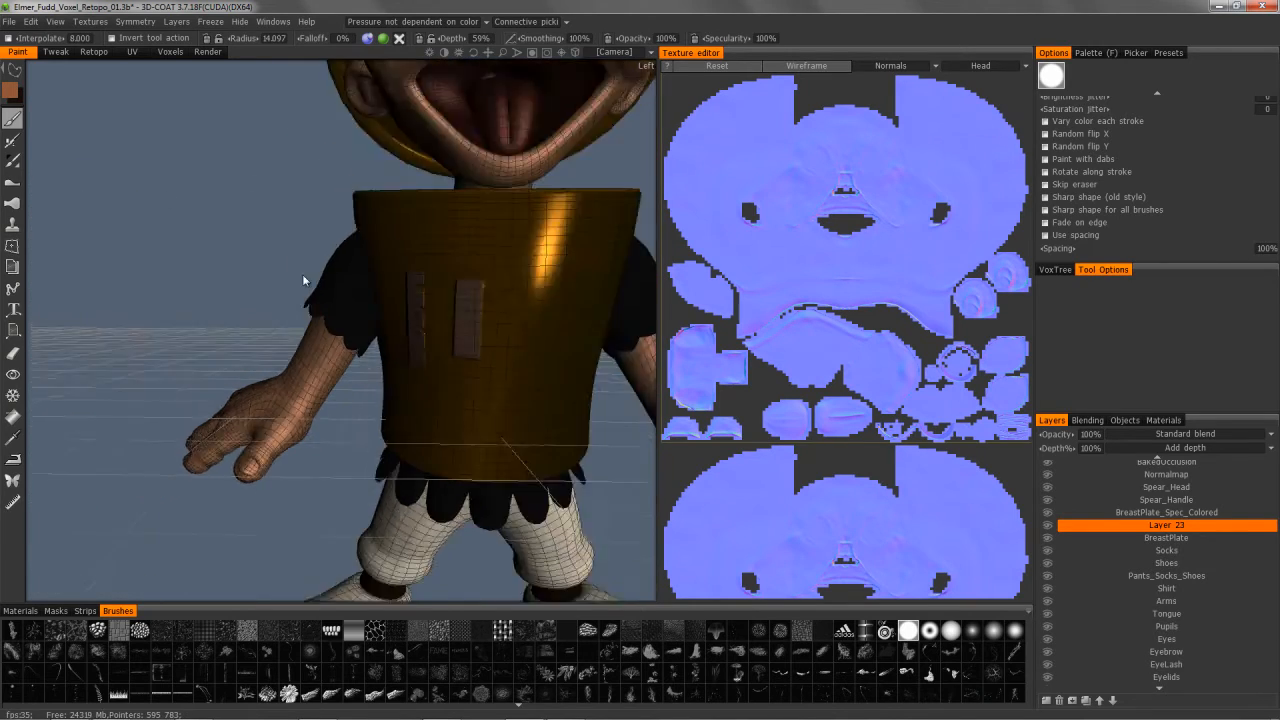
{"action": "left_click_drag", "start_coordinate": [317, 292], "coordinate": [408, 294], "text": "alt"}
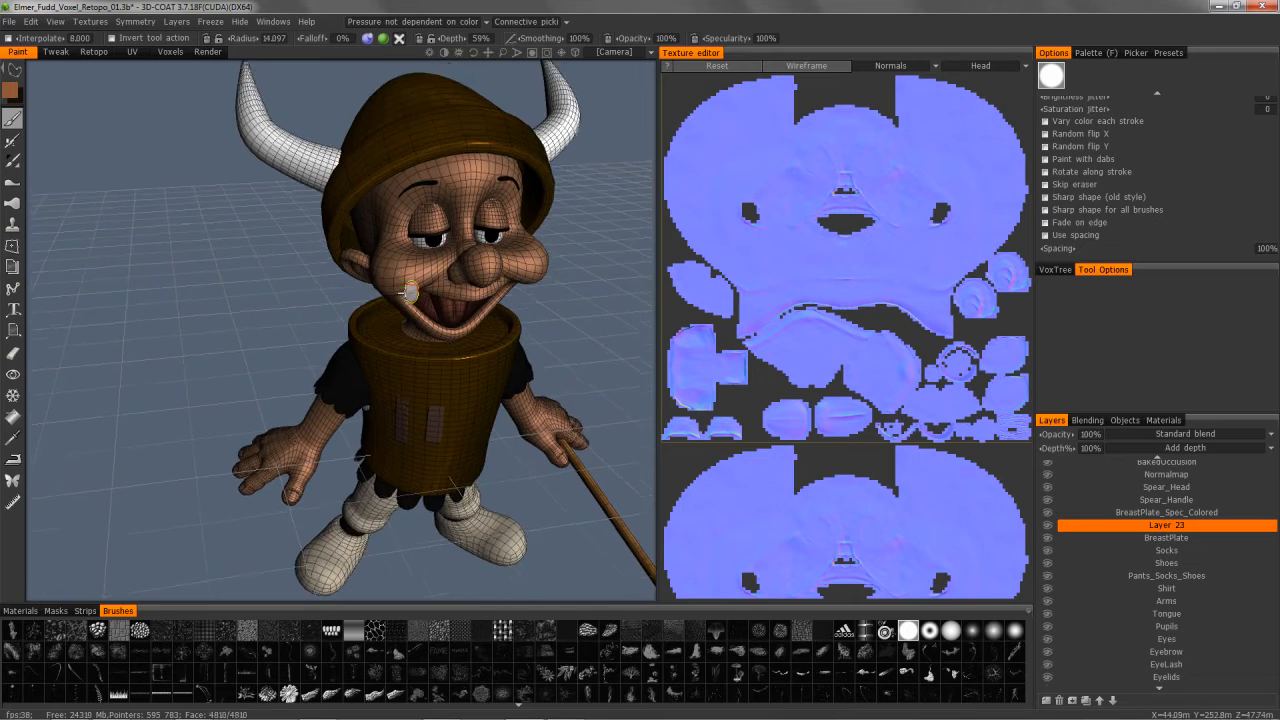
{"action": "middle_click_drag", "start_coordinate": [412, 175], "coordinate": [417, 271], "text": "alt"}
{"action": "left_click_drag", "start_coordinate": [417, 271], "coordinate": [435, 370], "text": "alt"}
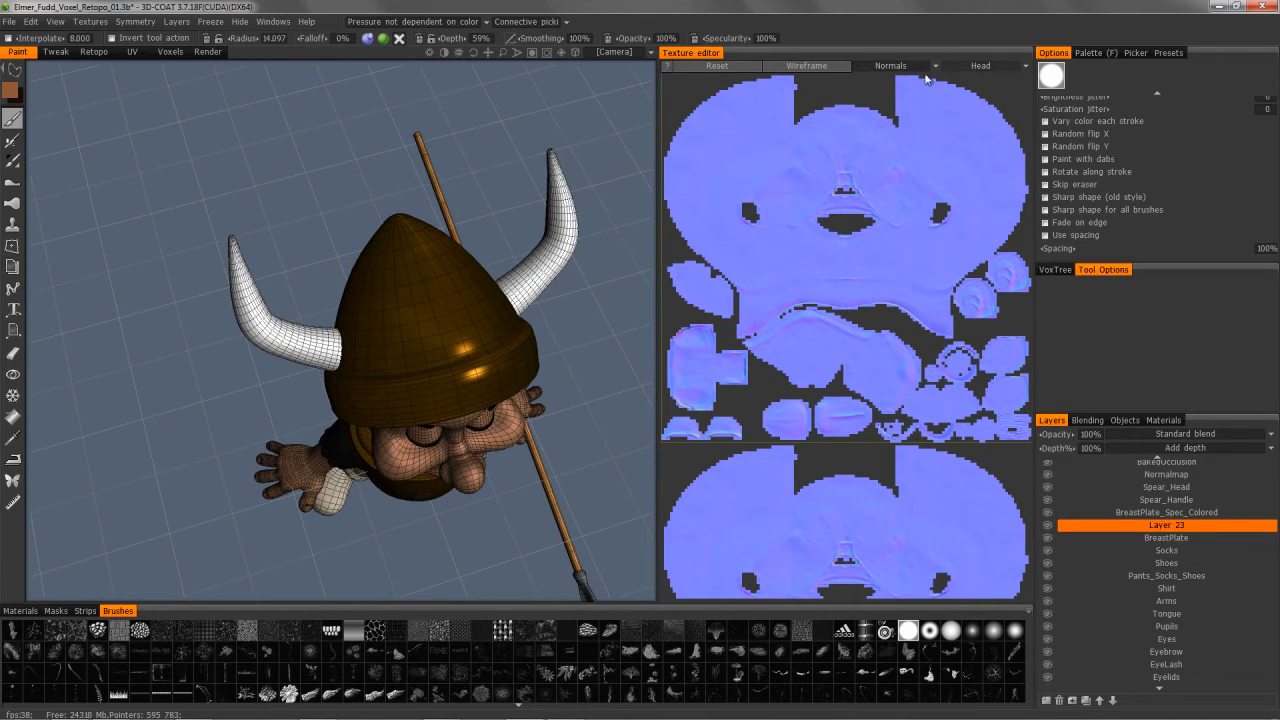
Step: Show the Color texture in the texture editor, turn off depth painting and enlarge the face area of the head map
{"action": "left_click", "coordinate": [895, 66]}
{"action": "left_click", "coordinate": [885, 107]}
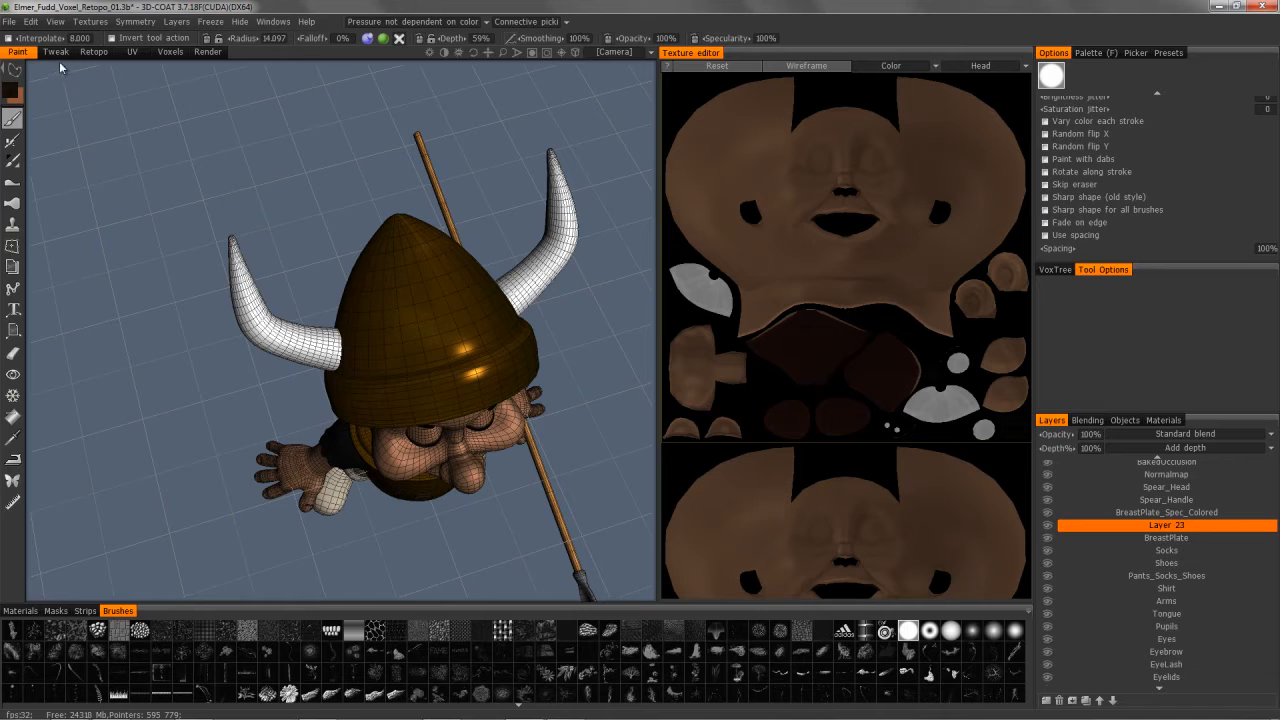
{"action": "left_click", "coordinate": [366, 39]}
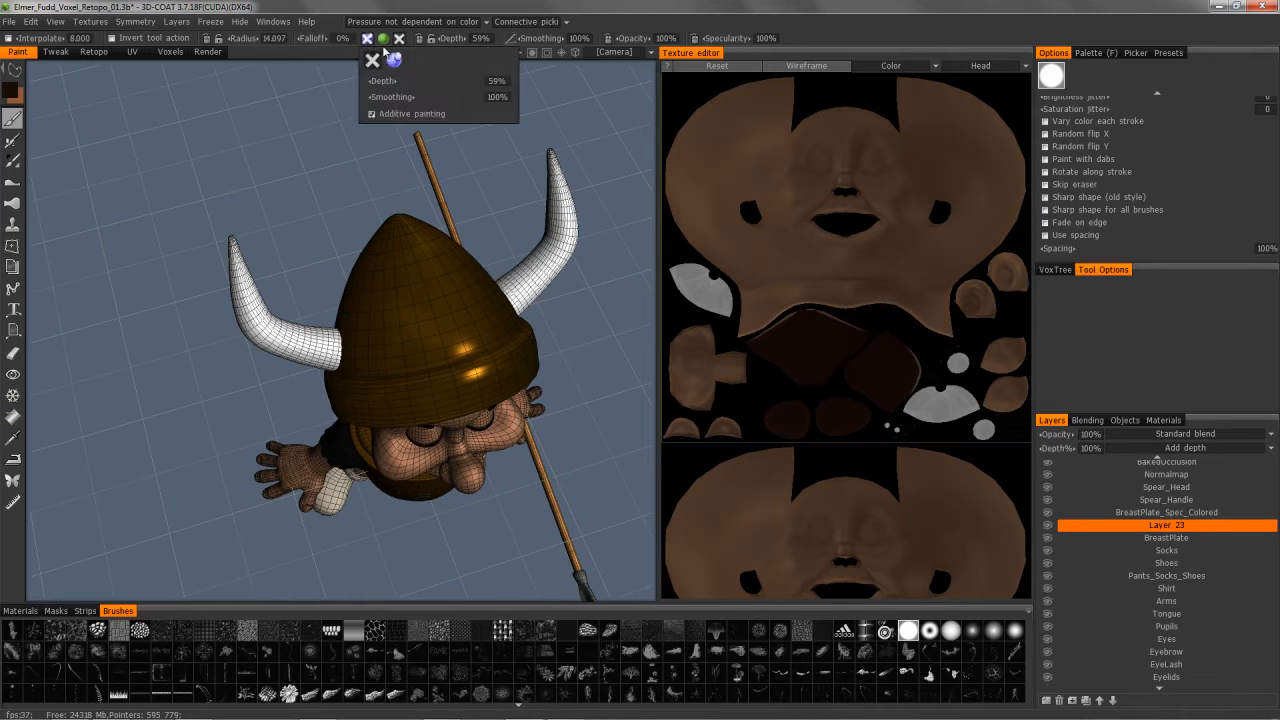
{"action": "right_click_drag", "start_coordinate": [788, 210], "coordinate": [815, 204]}
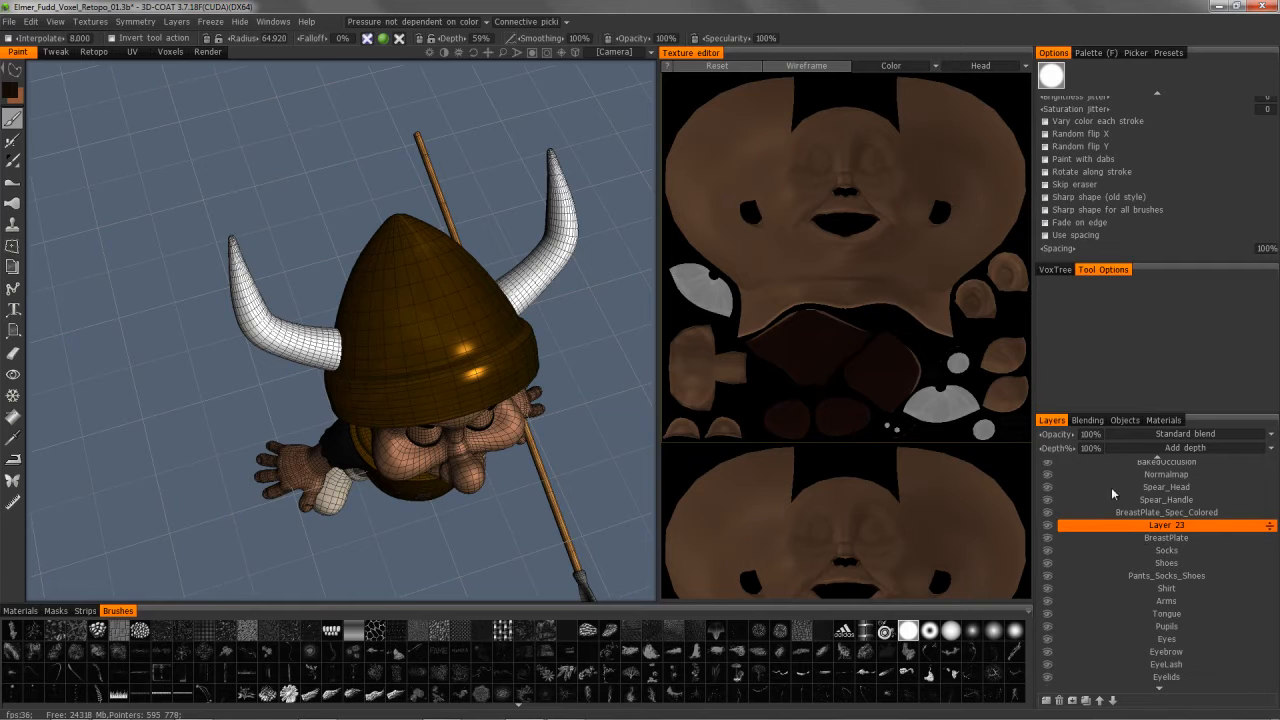
{"action": "scroll", "coordinate": [877, 228], "scroll_direction": "up", "scroll_amount": 4}
{"action": "middle_click_drag", "start_coordinate": [813, 217], "coordinate": [869, 393]}
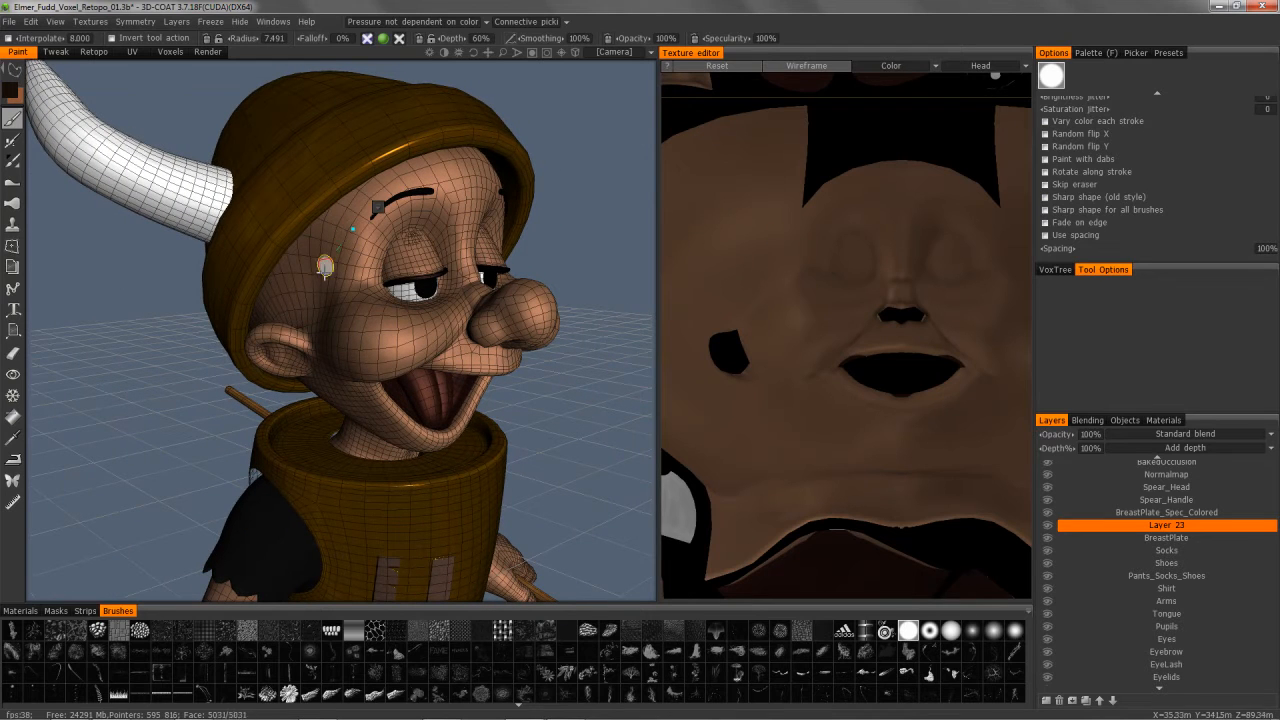
Step: Outline a curved patch from the temple down to the cheek with a closed spline and make its lower corner points hard
{"action": "left_click", "coordinate": [334, 272]}
{"action": "left_click", "coordinate": [333, 357]}
{"action": "left_click", "coordinate": [389, 358]}
{"action": "left_click", "coordinate": [400, 323]}
{"action": "left_click", "coordinate": [354, 323]}
{"action": "left_click", "coordinate": [355, 295]}
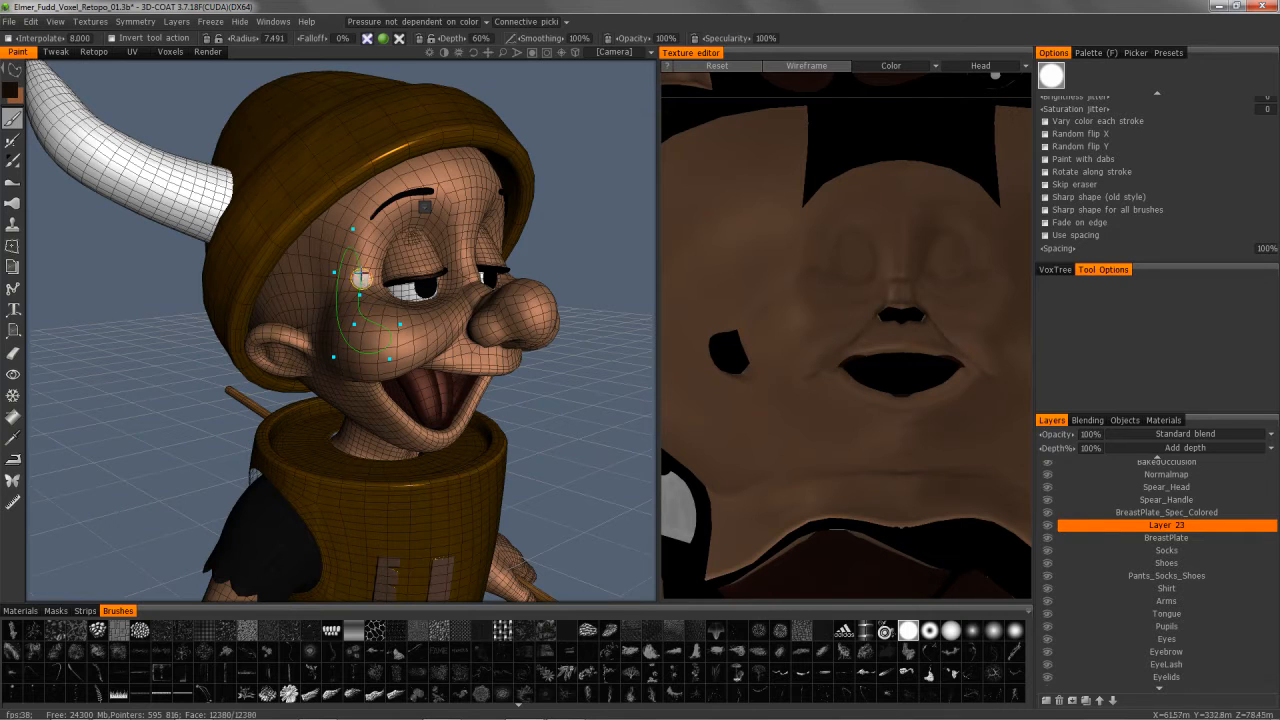
{"action": "left_click", "coordinate": [352, 265]}
{"action": "left_click", "coordinate": [361, 240]}
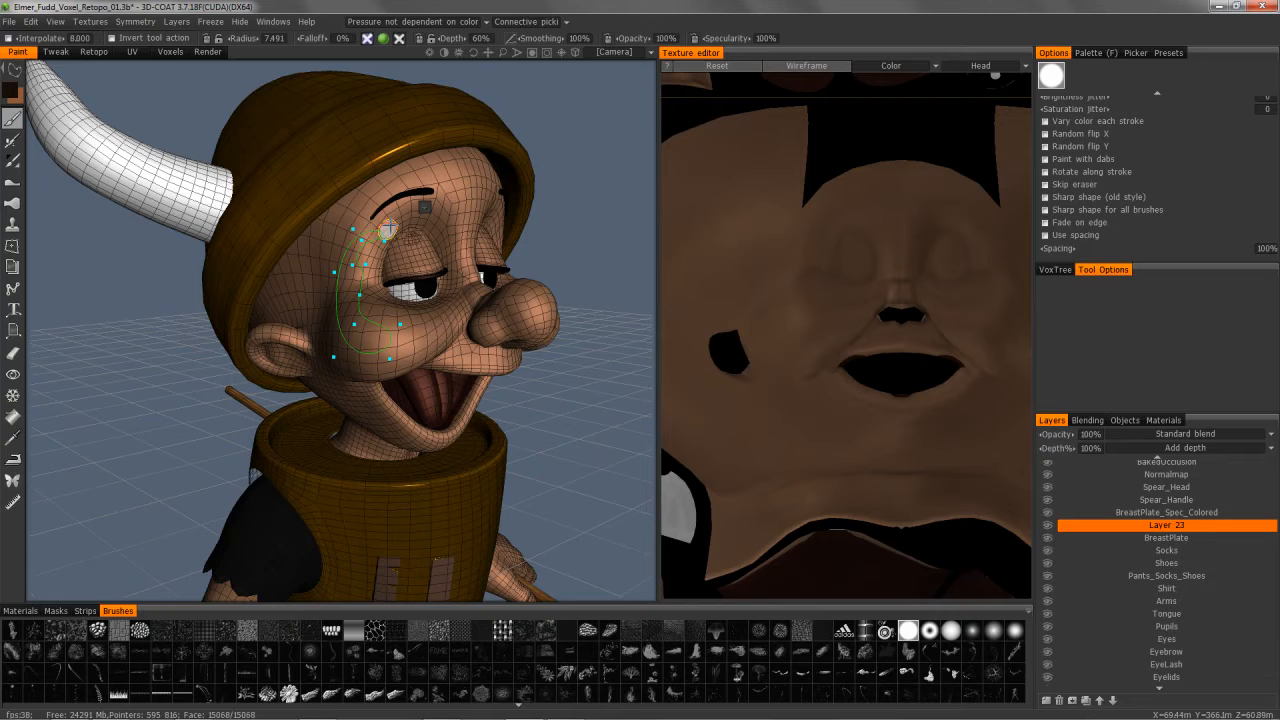
{"action": "left_click", "coordinate": [393, 224]}
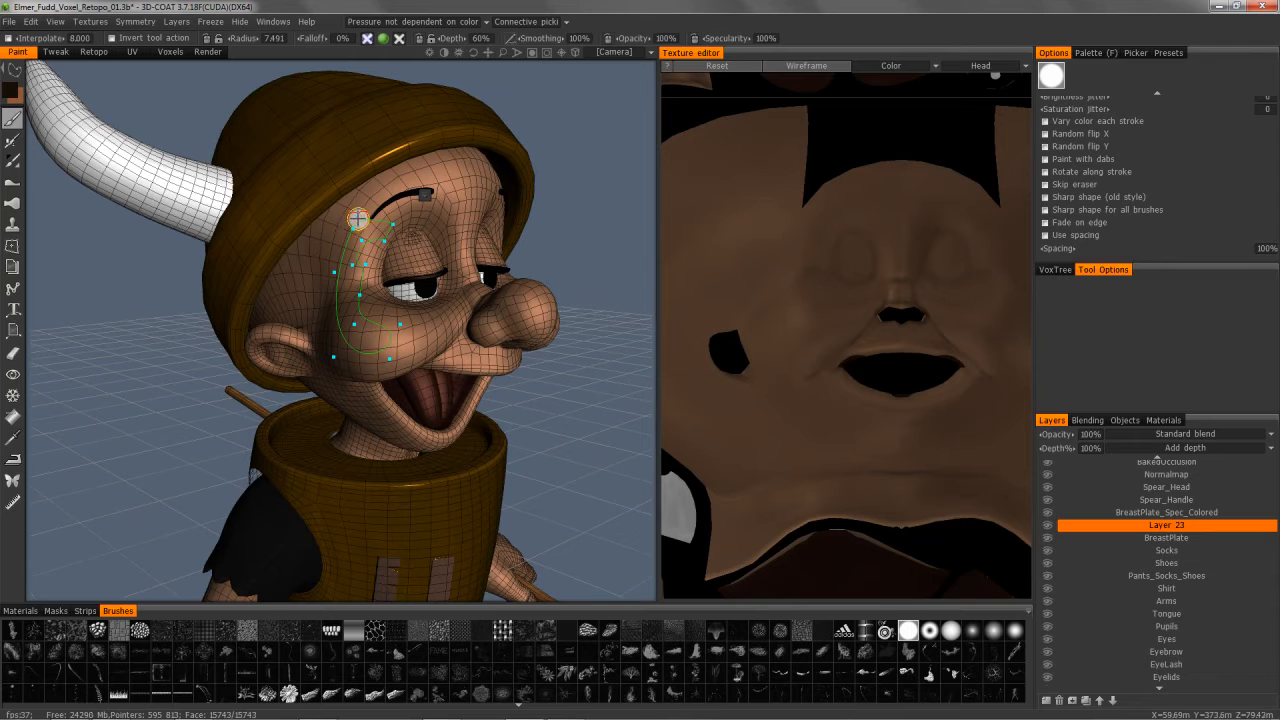
{"action": "left_click", "coordinate": [357, 218]}
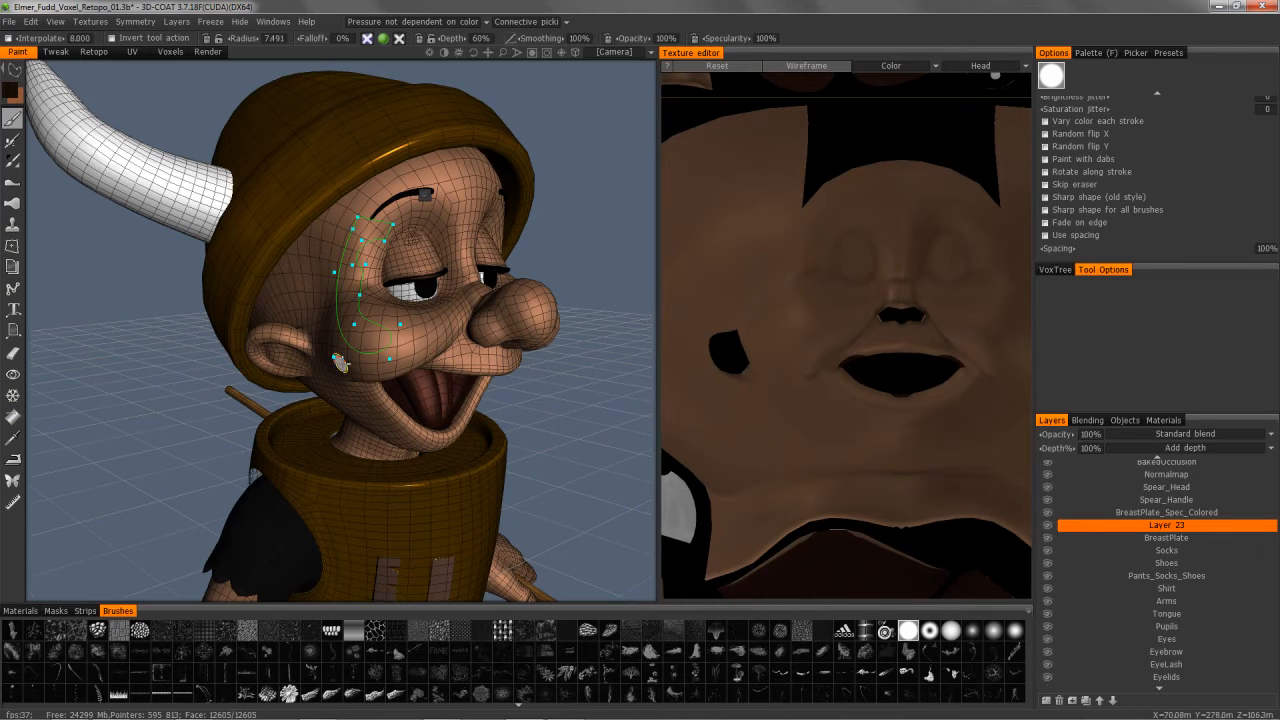
{"action": "left_click", "coordinate": [332, 356]}
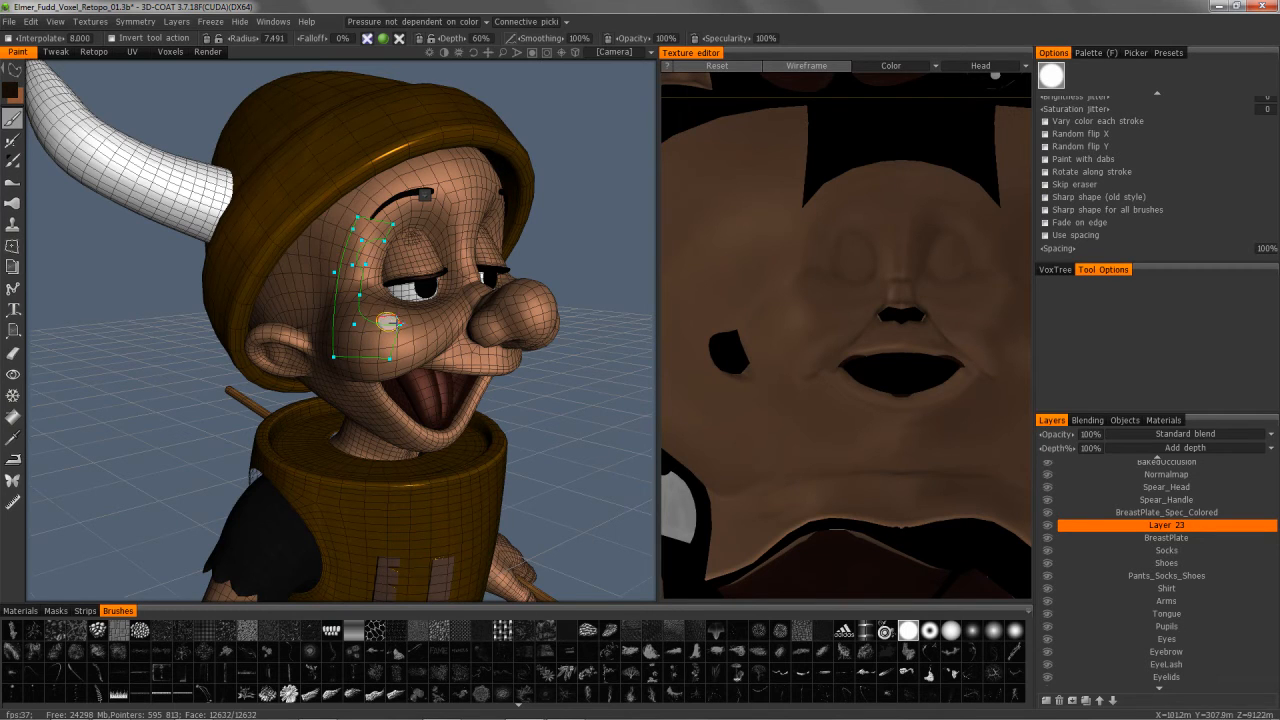
{"action": "left_click", "coordinate": [399, 323]}
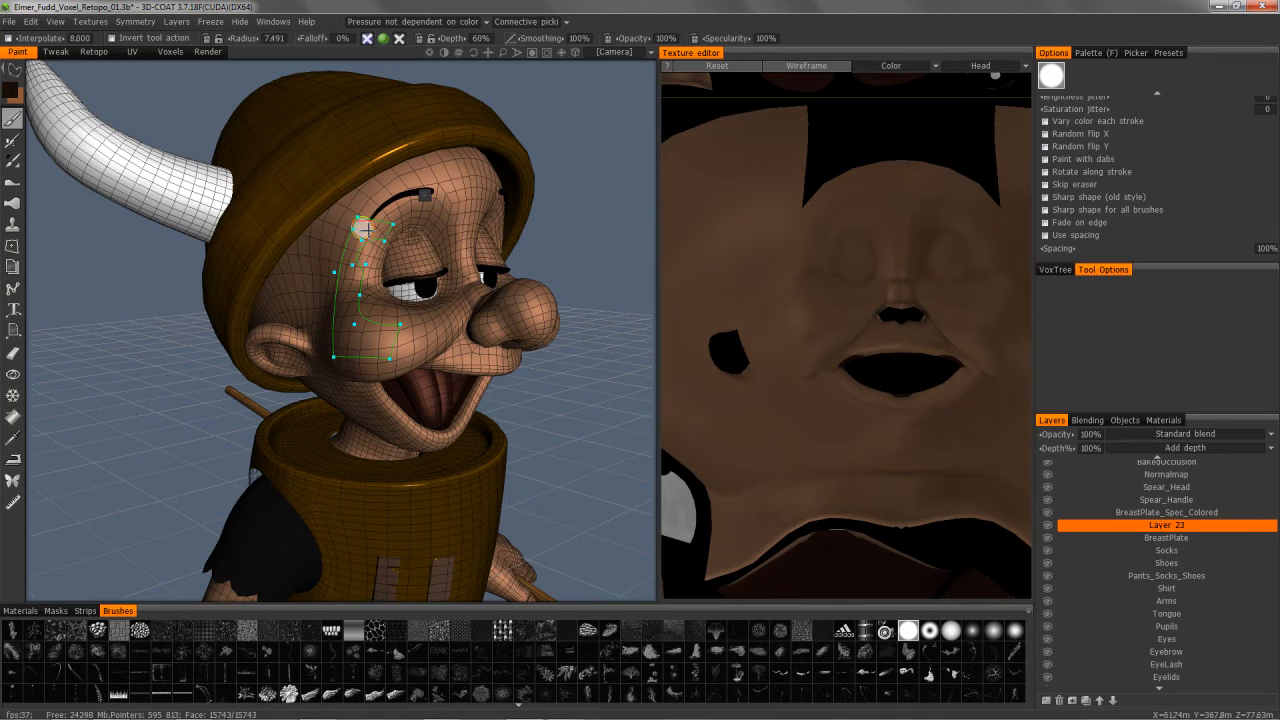
Step: Review the table of the spline's points and their hard and BSpline options, leaving it unchanged
{"action": "right_click", "coordinate": [414, 210]}
{"action": "left_click", "coordinate": [420, 207]}
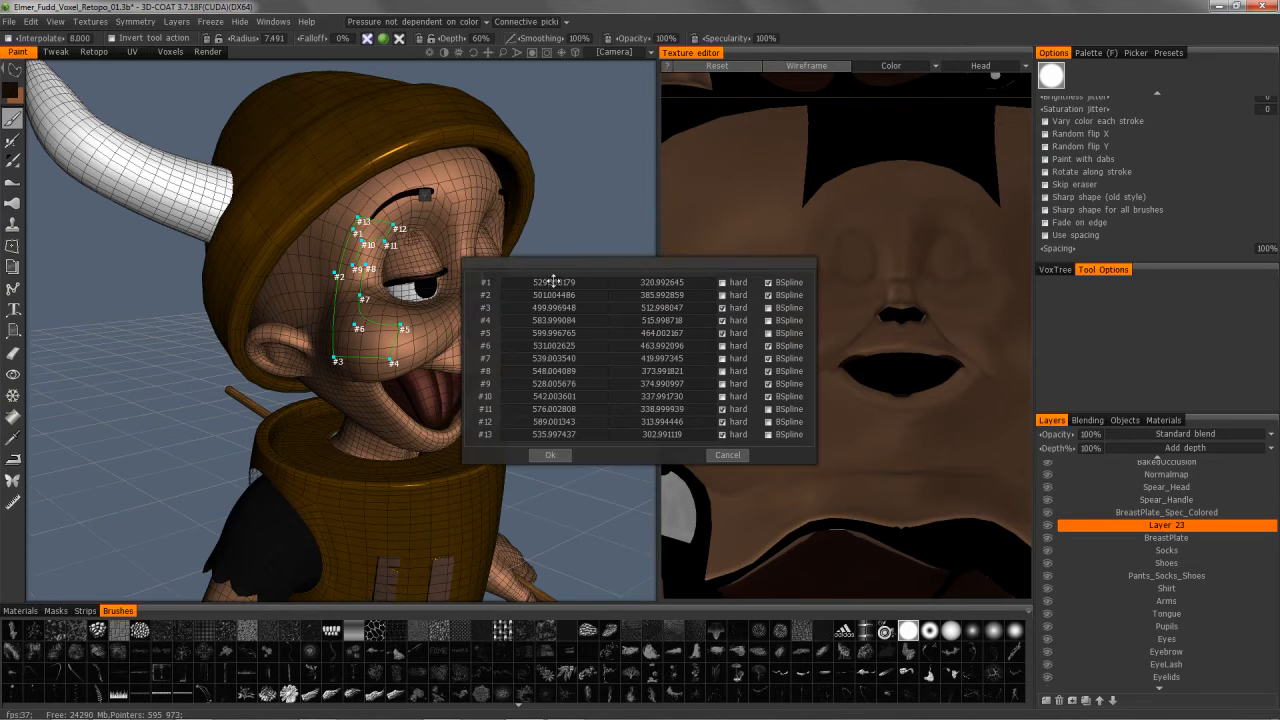
{"action": "left_click", "coordinate": [722, 455]}
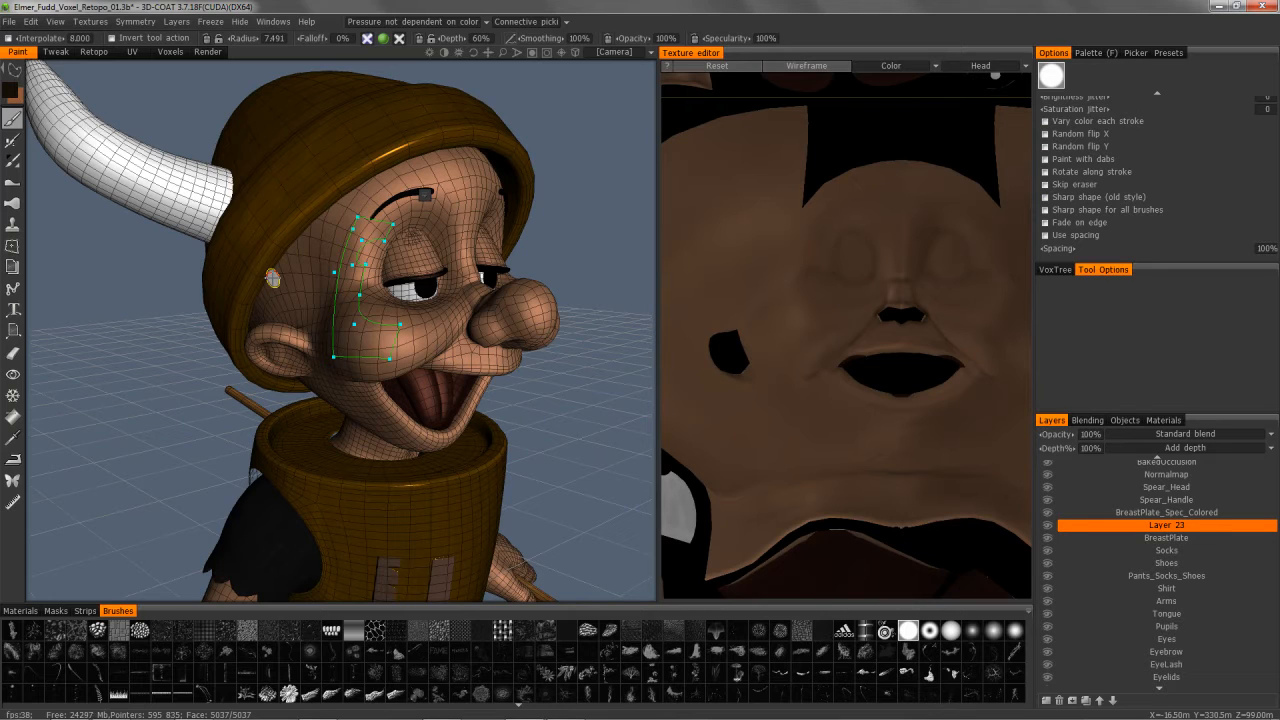
Step: Fill the outlined cheek patch with the dark brown color, clear the spline and undo the clearing
{"action": "key", "text": "Return"}
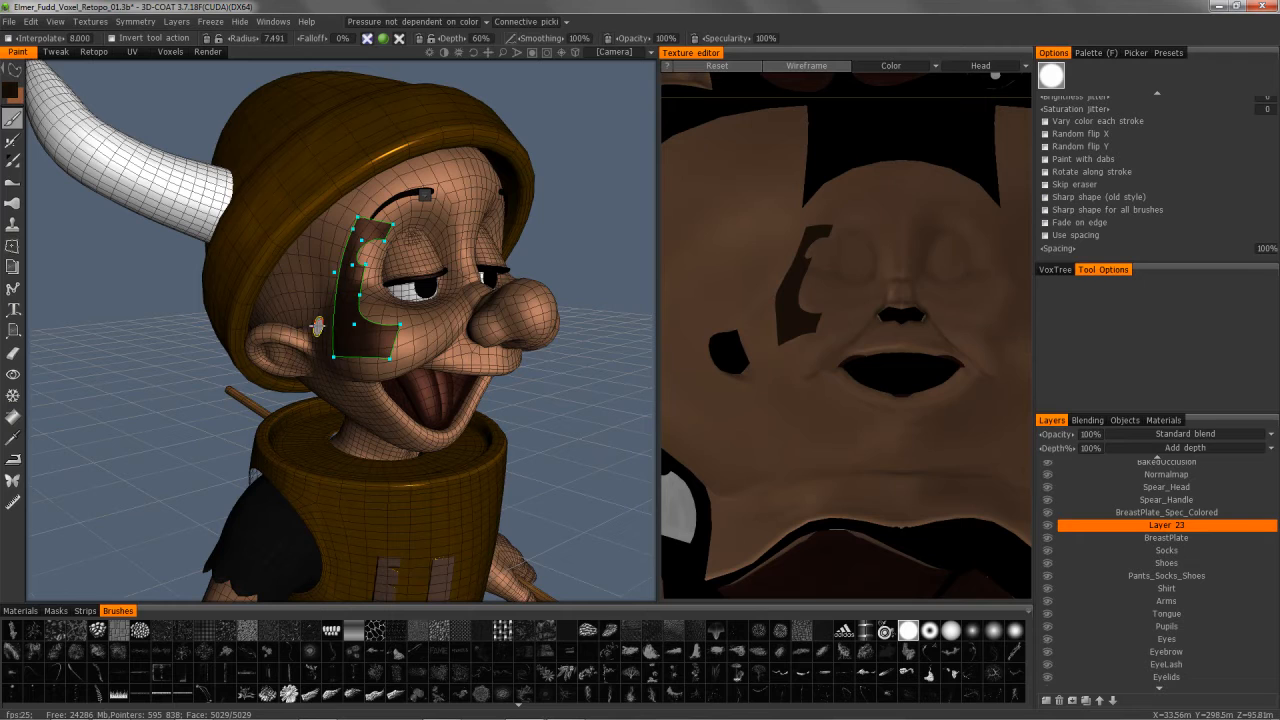
{"action": "key", "text": "Escape"}
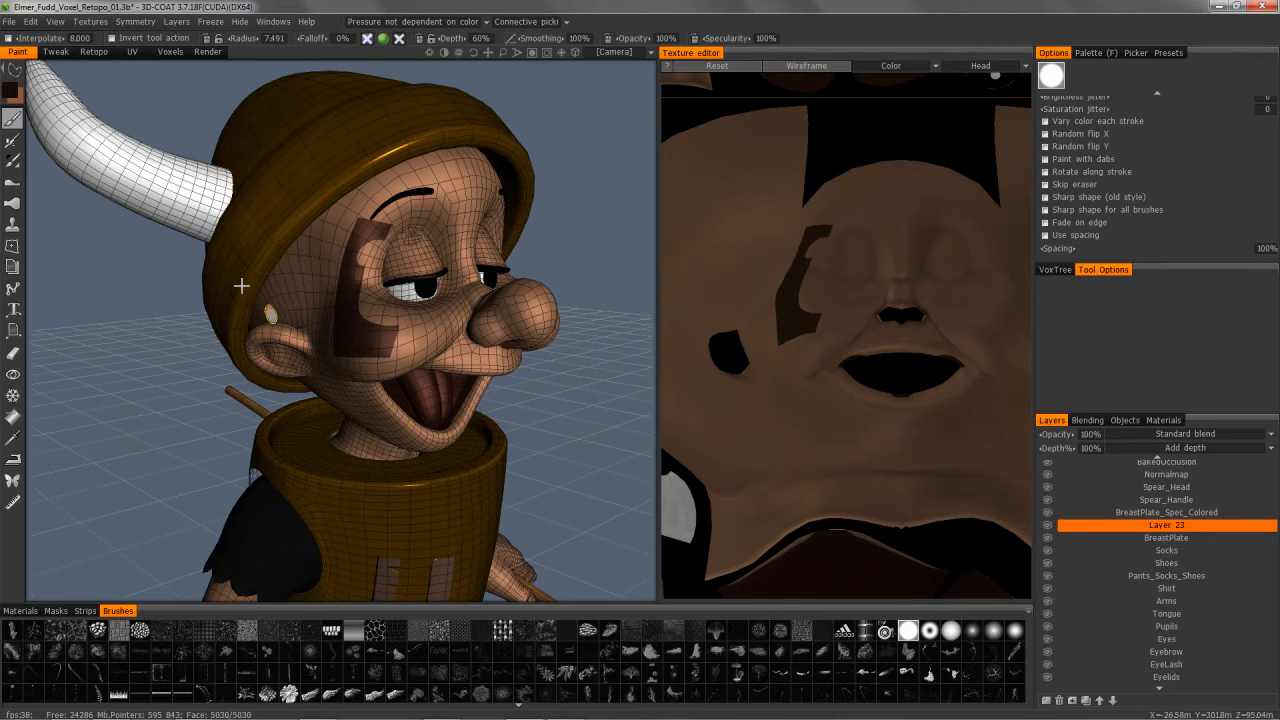
{"action": "key", "text": "ctrl+z"}
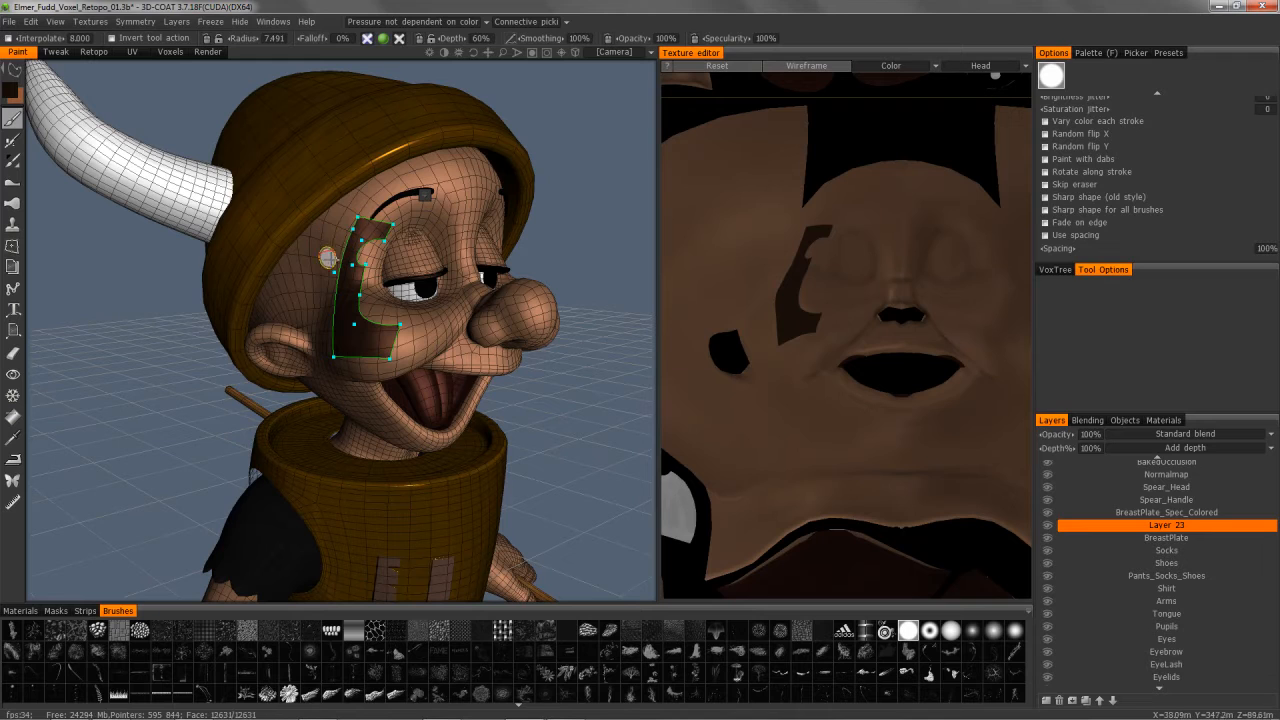
Step: Open the save dialog for the spline, browse to the 3D-CoatV3 folder in the user directory and close it without saving
{"action": "right_click", "coordinate": [428, 201]}
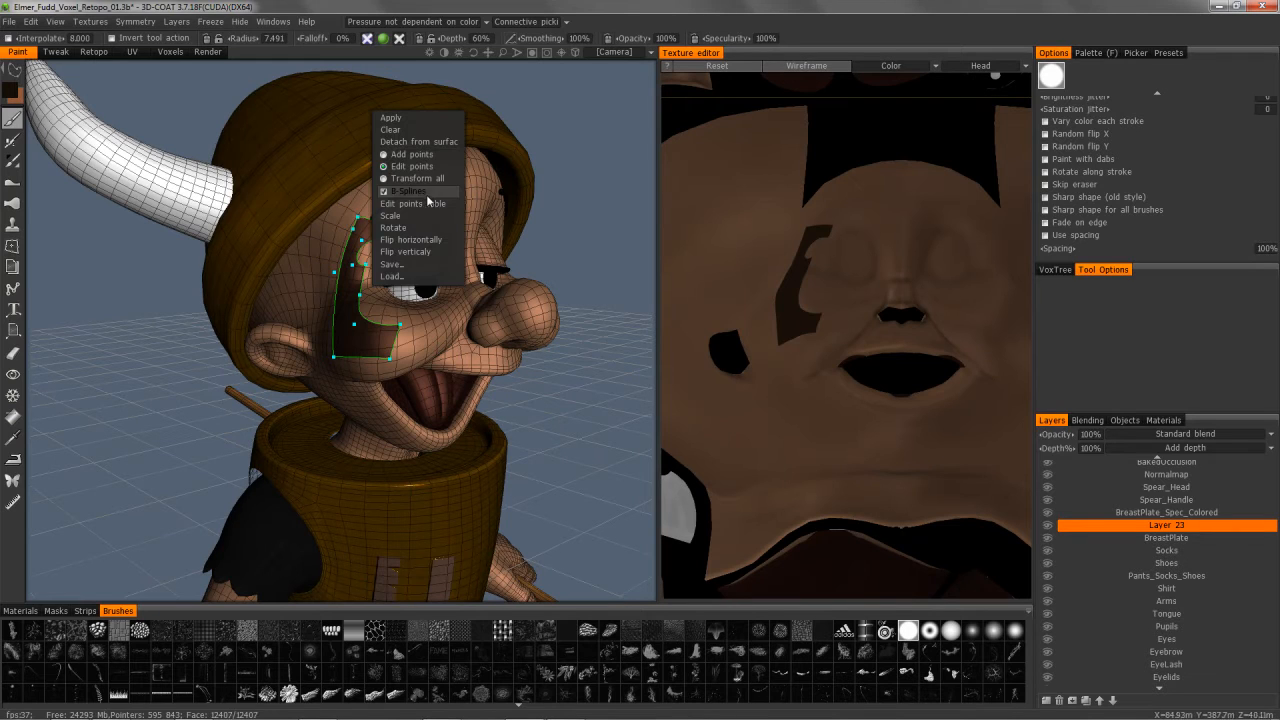
{"action": "left_click", "coordinate": [407, 267]}
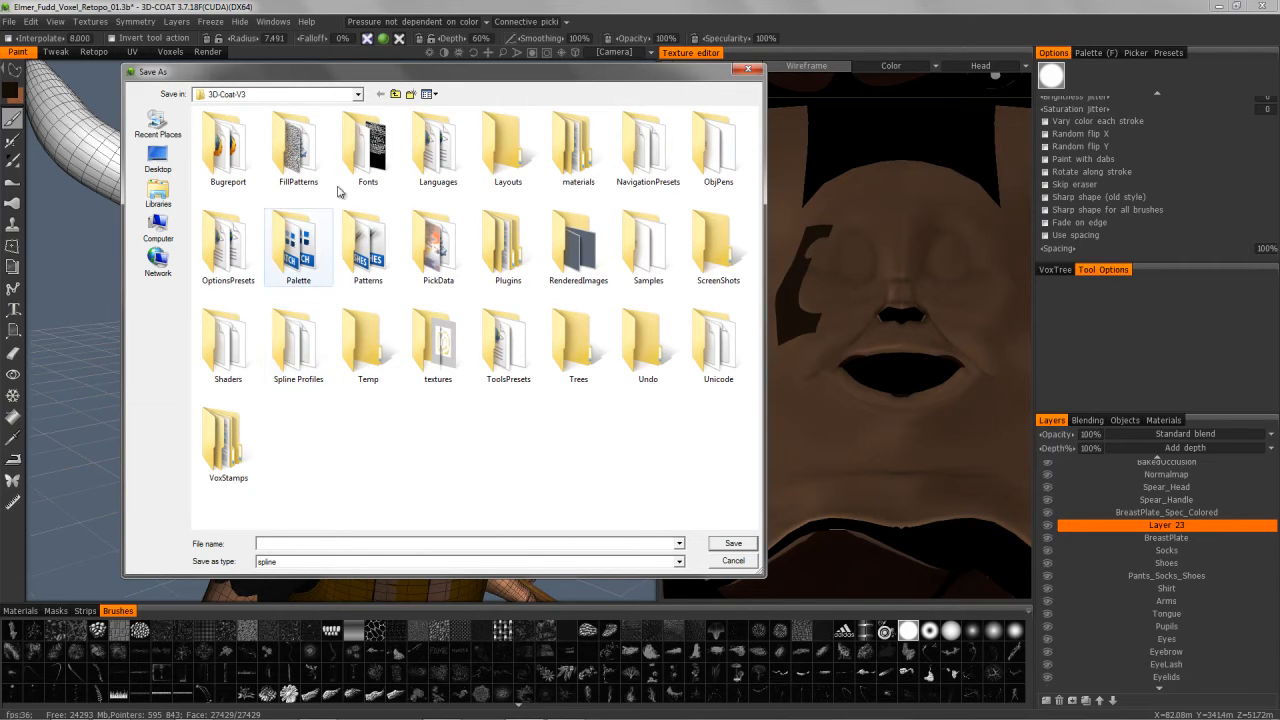
{"action": "left_click", "coordinate": [358, 96]}
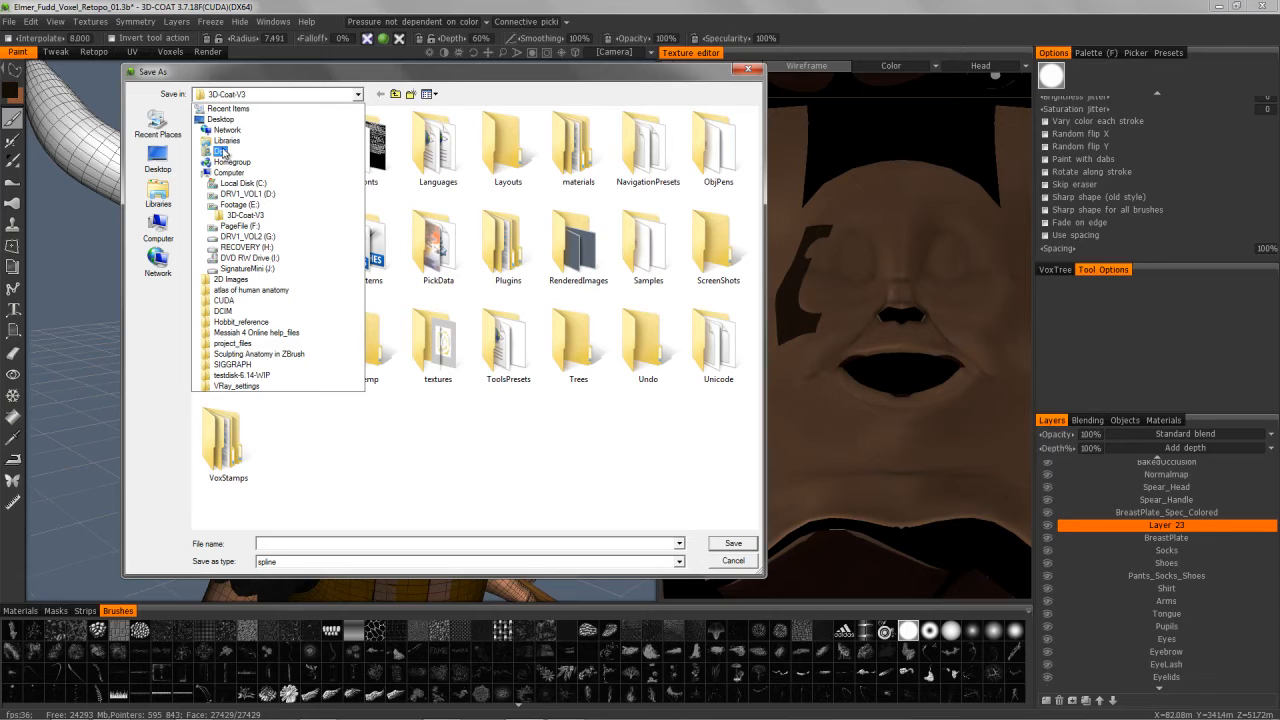
{"action": "left_click", "coordinate": [221, 153]}
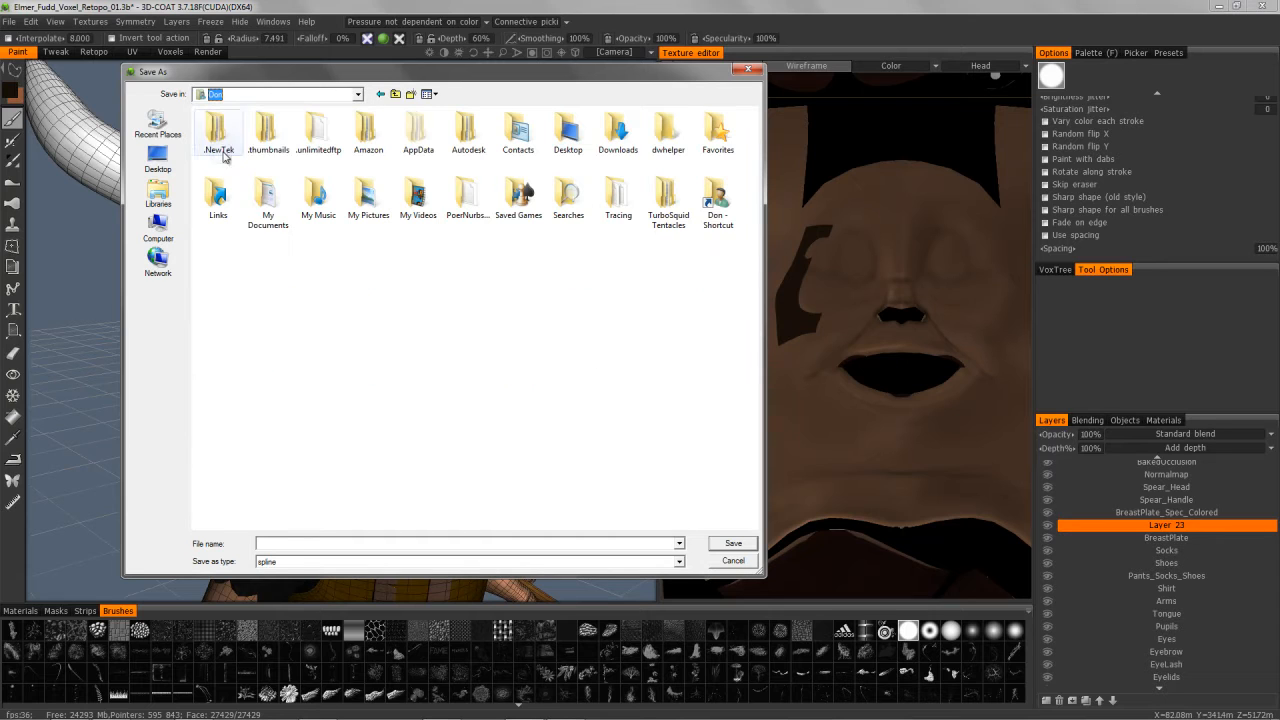
{"action": "double_click", "coordinate": [285, 160]}
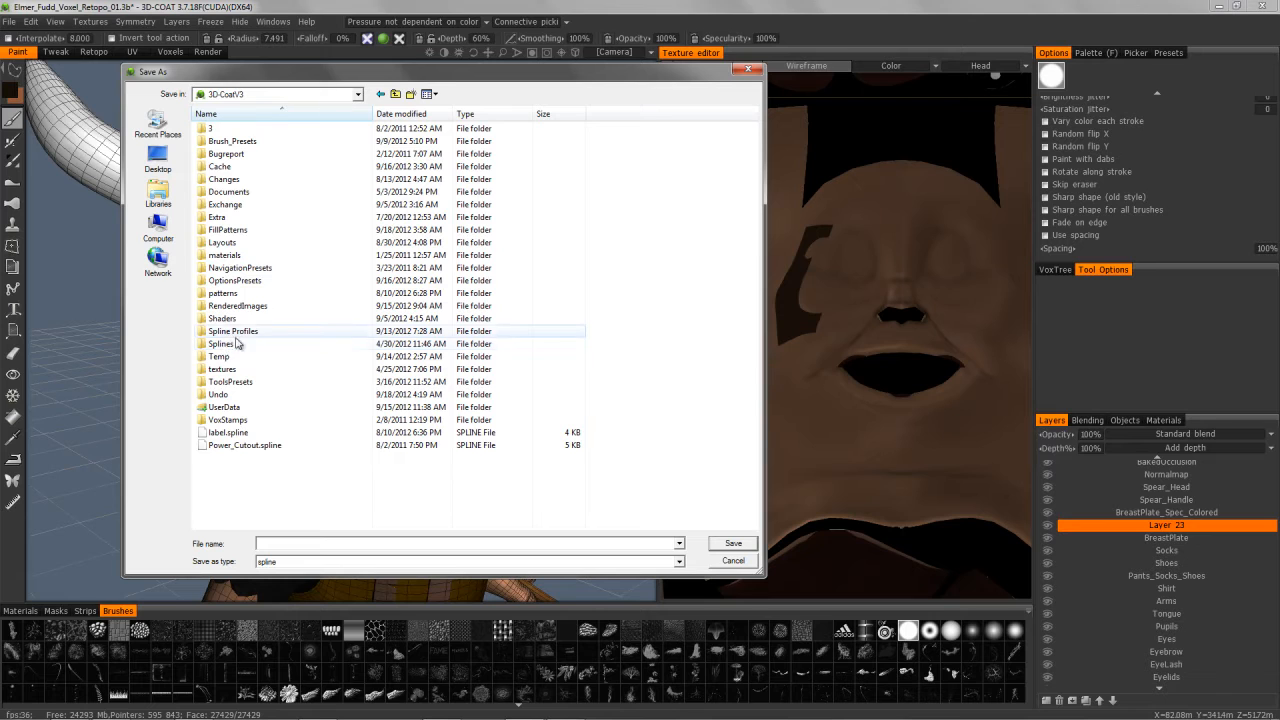
{"action": "left_click", "coordinate": [733, 561]}
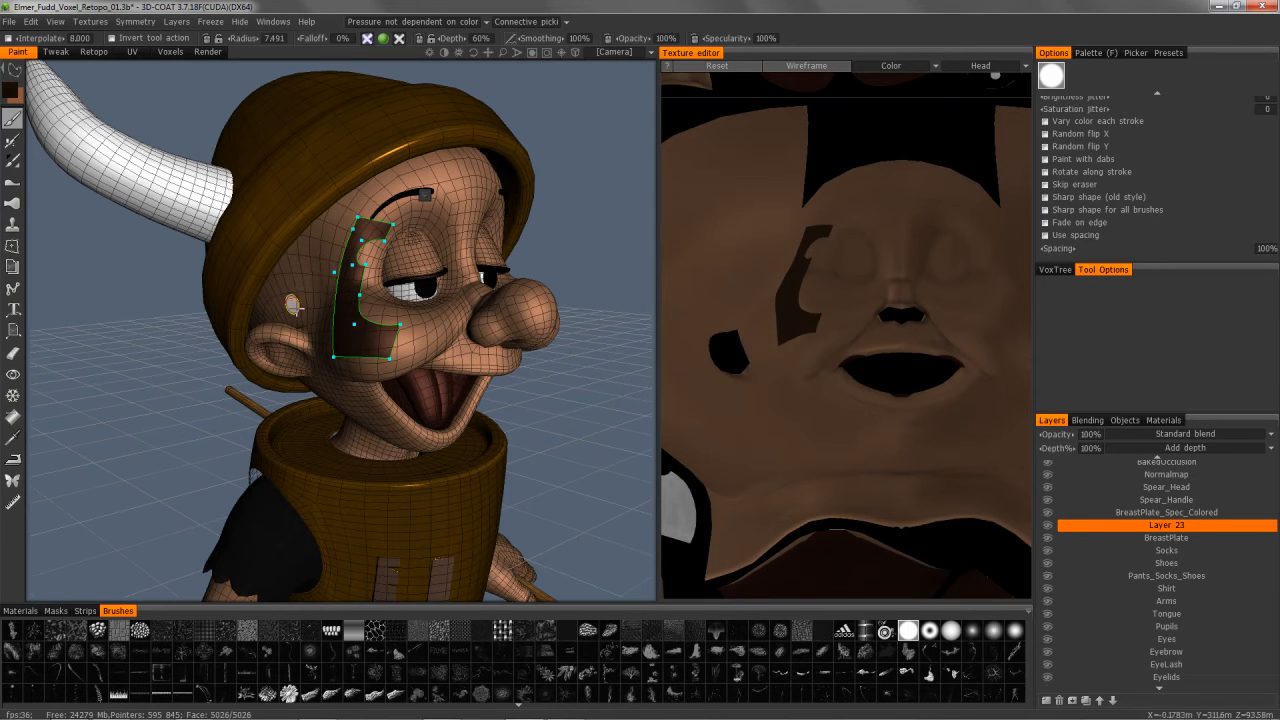
Step: Dismiss the cheek spline and check which file types can be loaded as a stroke shape
{"action": "right_click", "coordinate": [411, 202]}
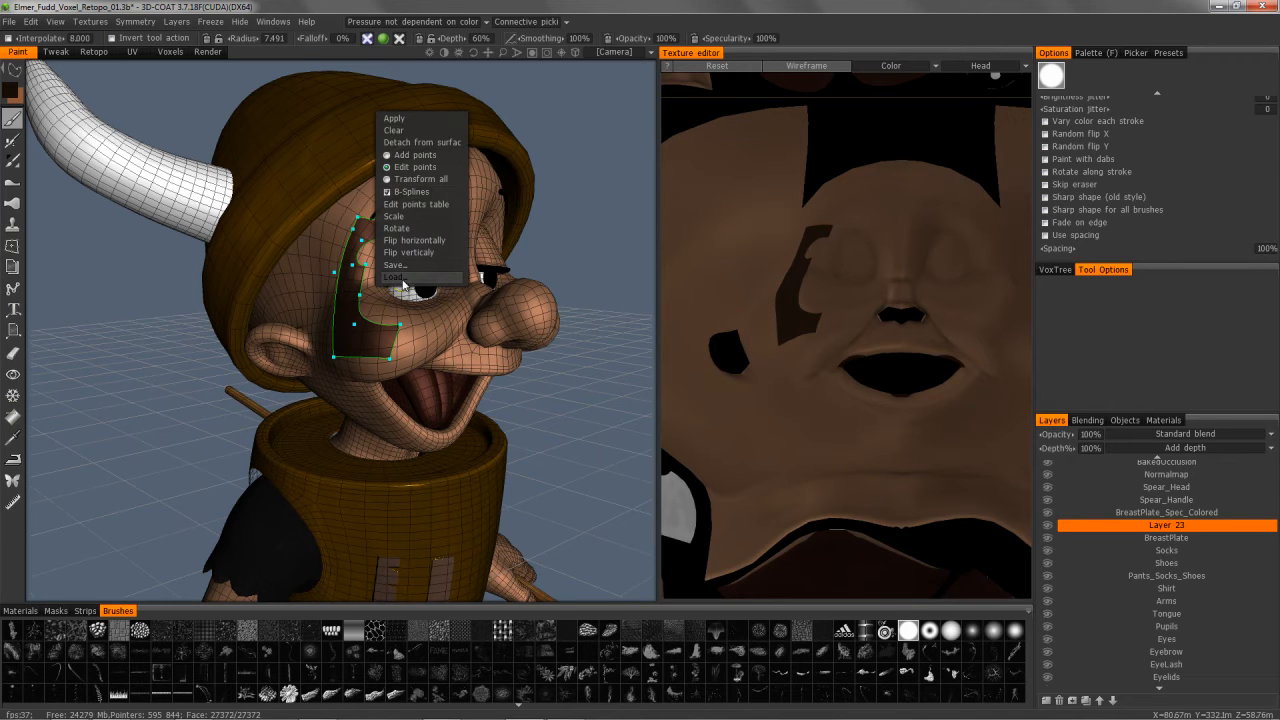
{"action": "key", "text": "Escape"}
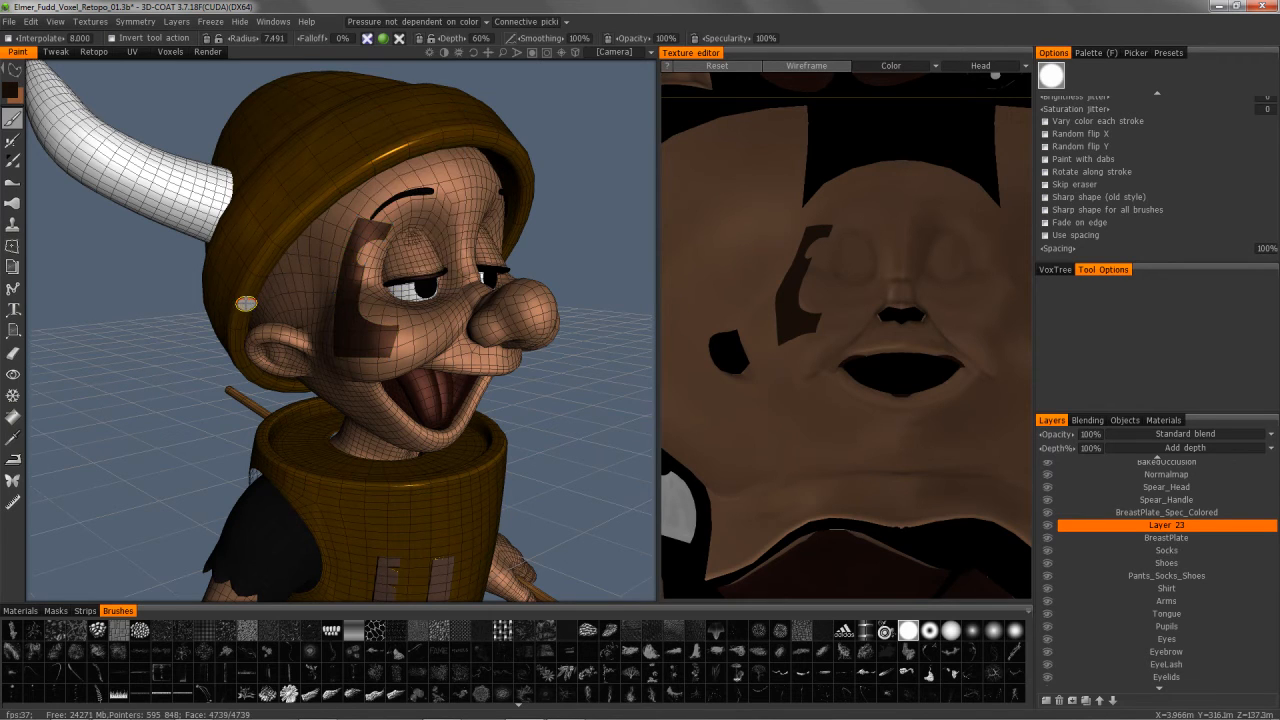
{"action": "left_click", "coordinate": [15, 74]}
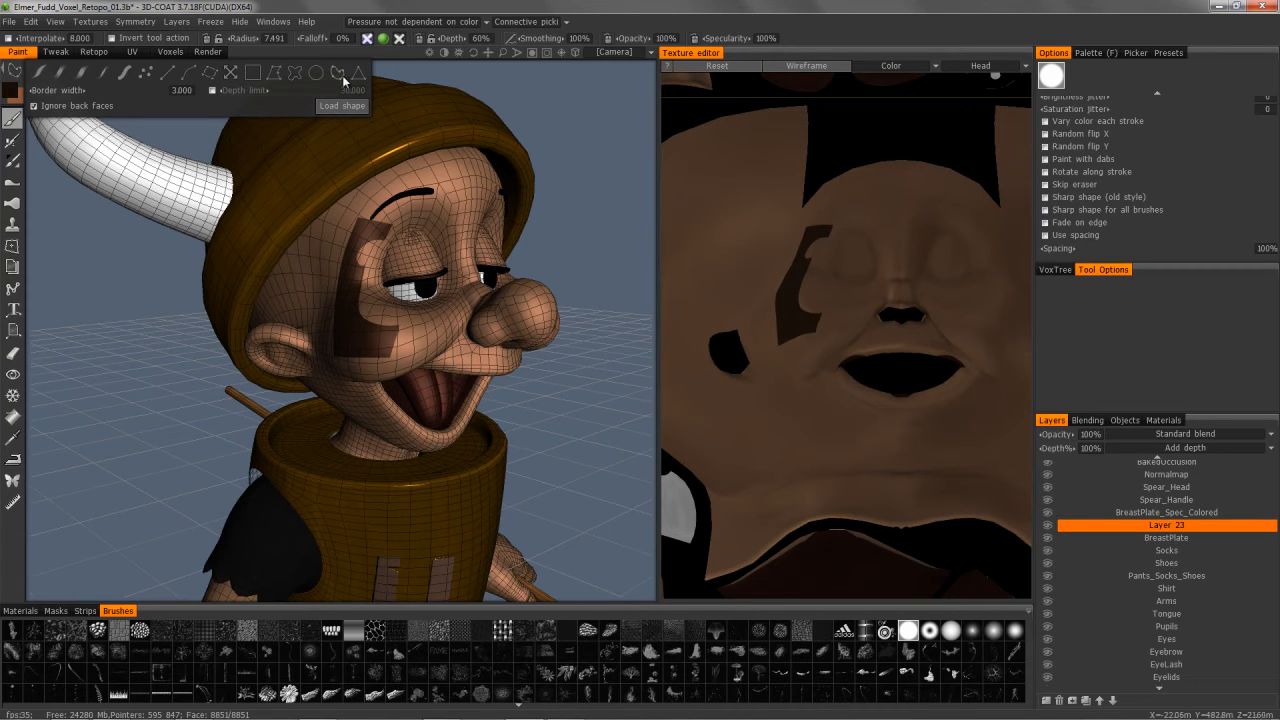
{"action": "left_click", "coordinate": [340, 108]}
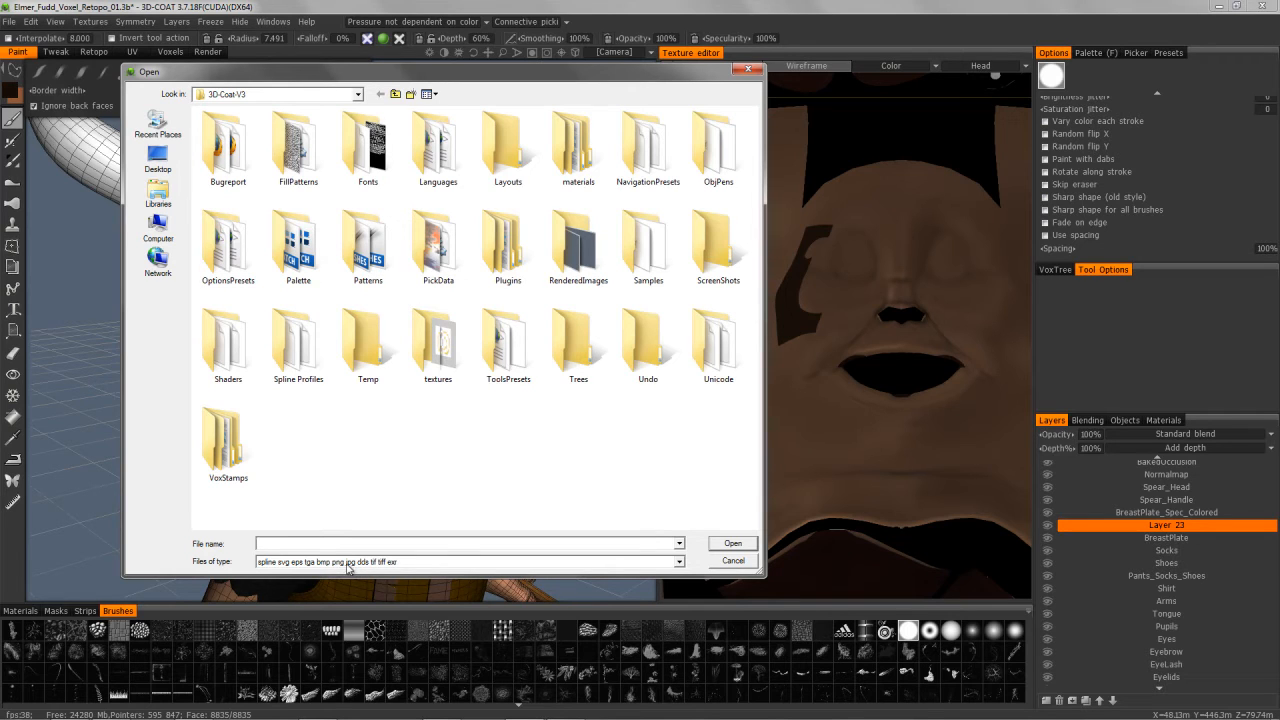
{"action": "key", "text": "Escape"}
{"action": "mouse_move", "coordinate": [17, 75]}
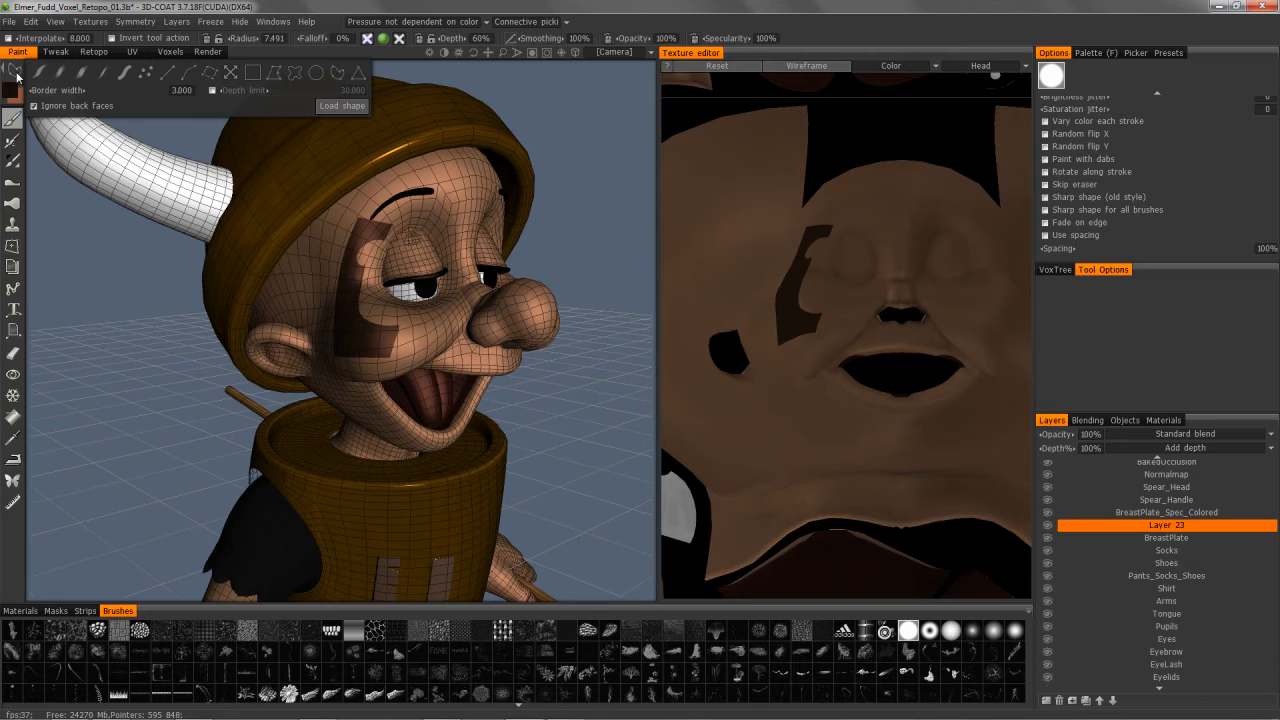
Step: Load the T-shaped logo as a closed spline from the UT Logo folder inside Artwork
{"action": "left_click", "coordinate": [340, 105]}
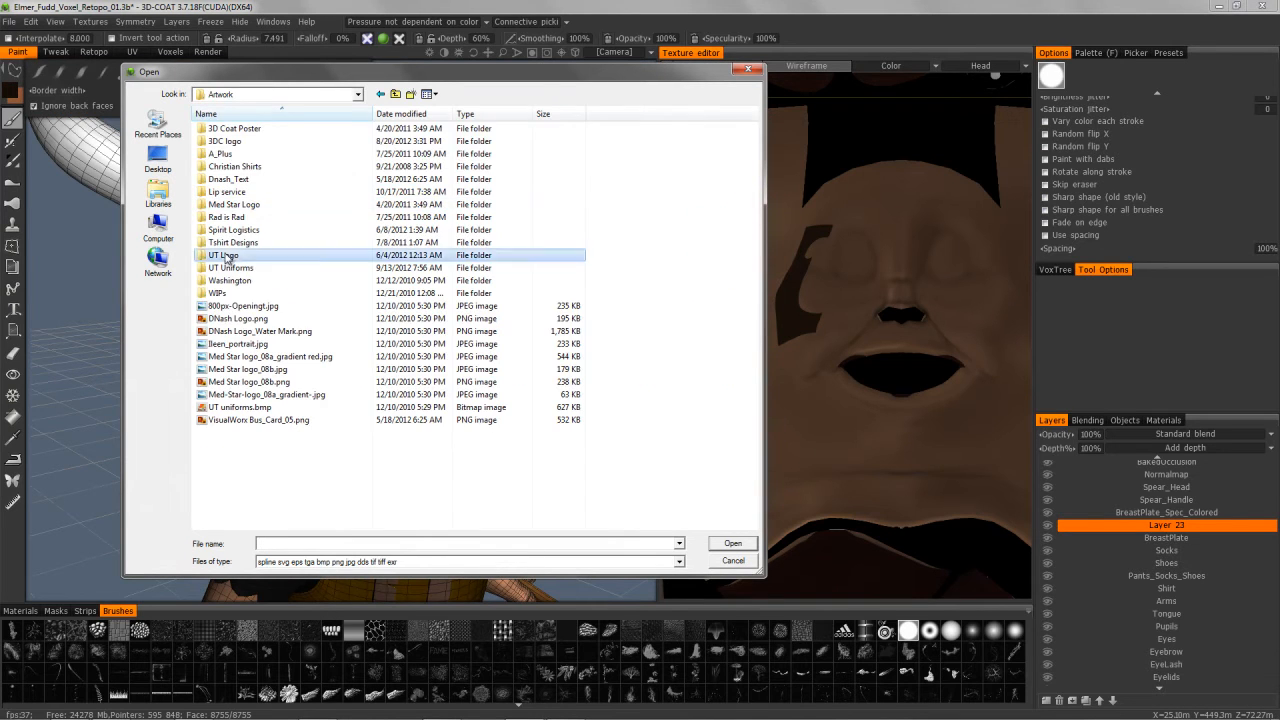
{"action": "double_click", "coordinate": [230, 256]}
{"action": "double_click", "coordinate": [444, 158]}
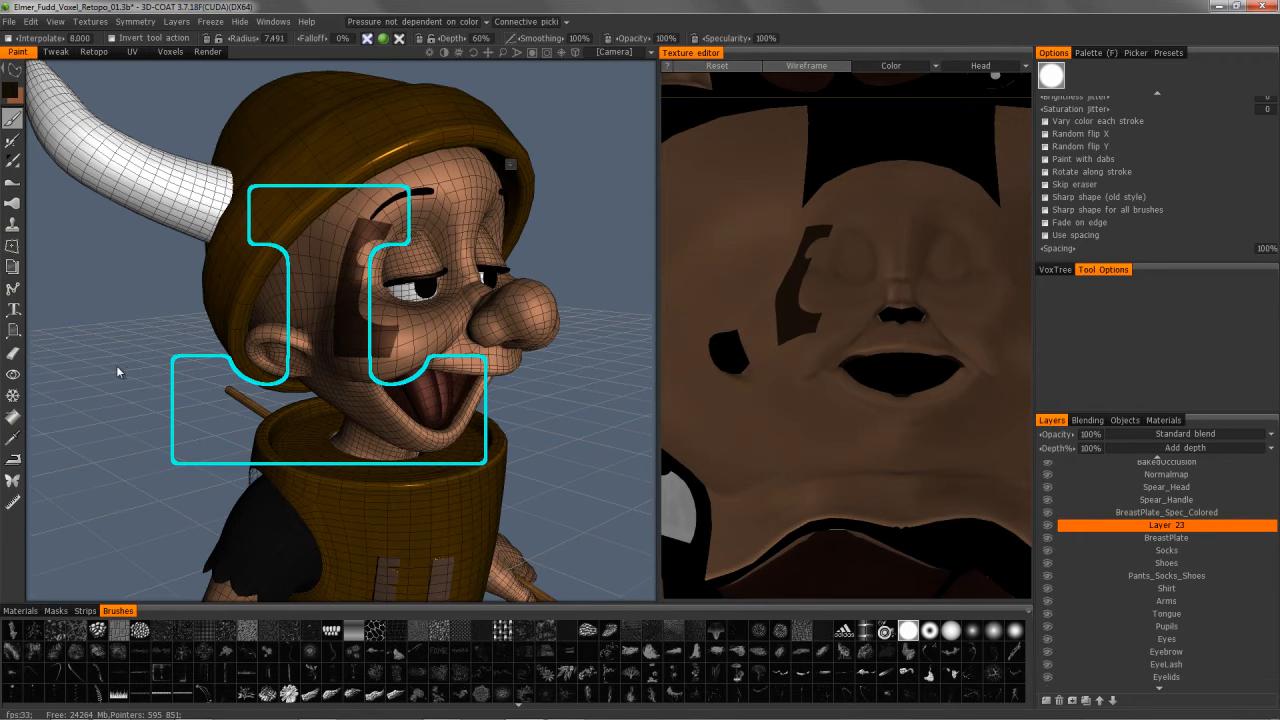
Step: Try the Transform all mode on the T spline, return to Edit points and flip the spline vertically
{"action": "right_click", "coordinate": [463, 77]}
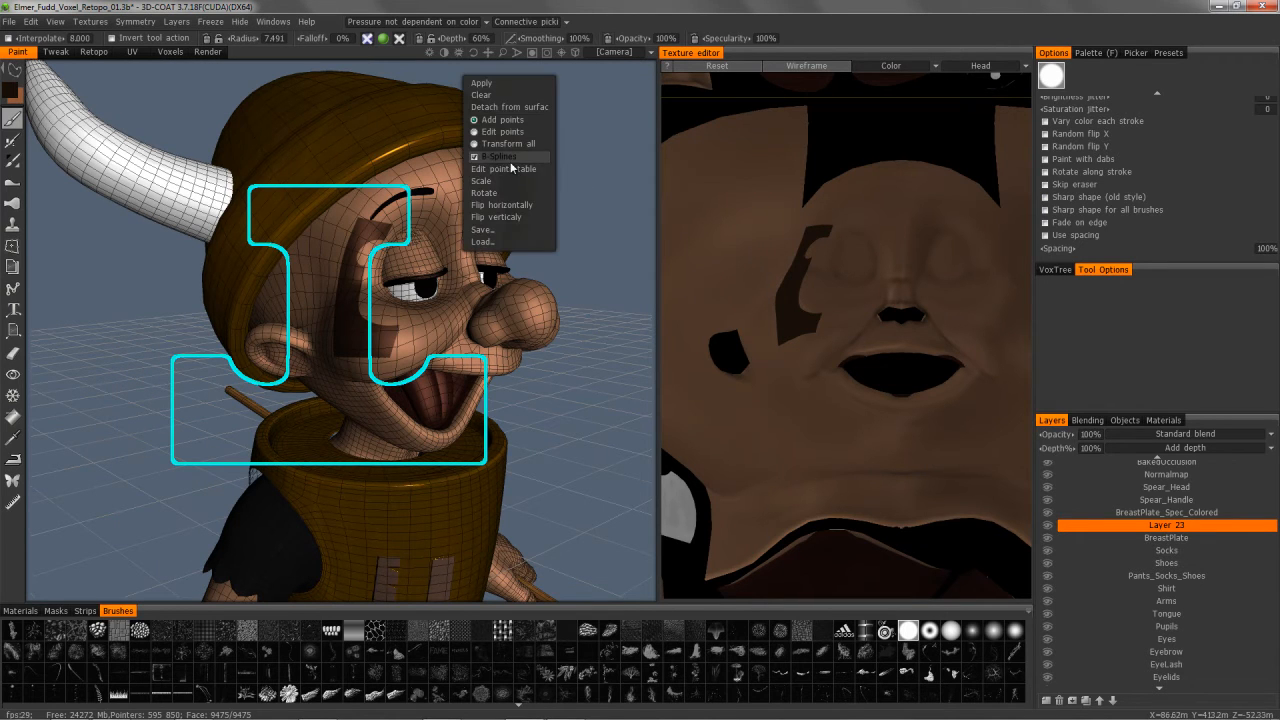
{"action": "left_click", "coordinate": [513, 144]}
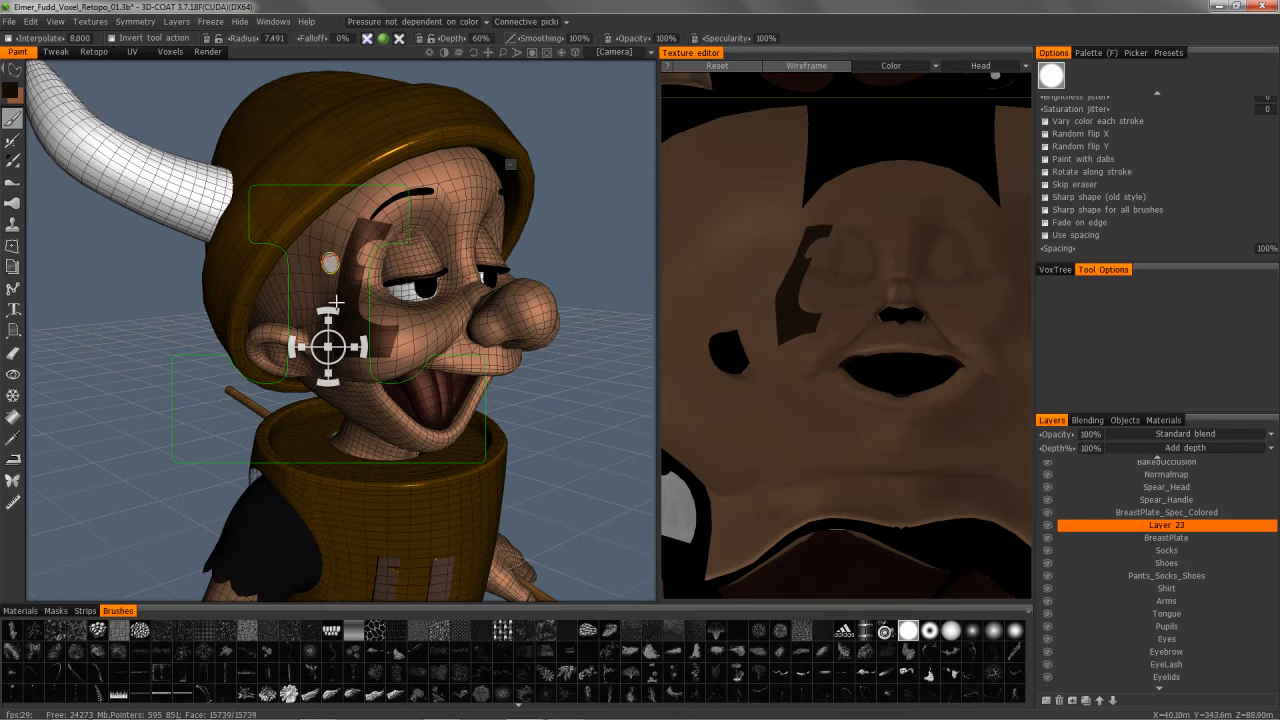
{"action": "right_click", "coordinate": [512, 168]}
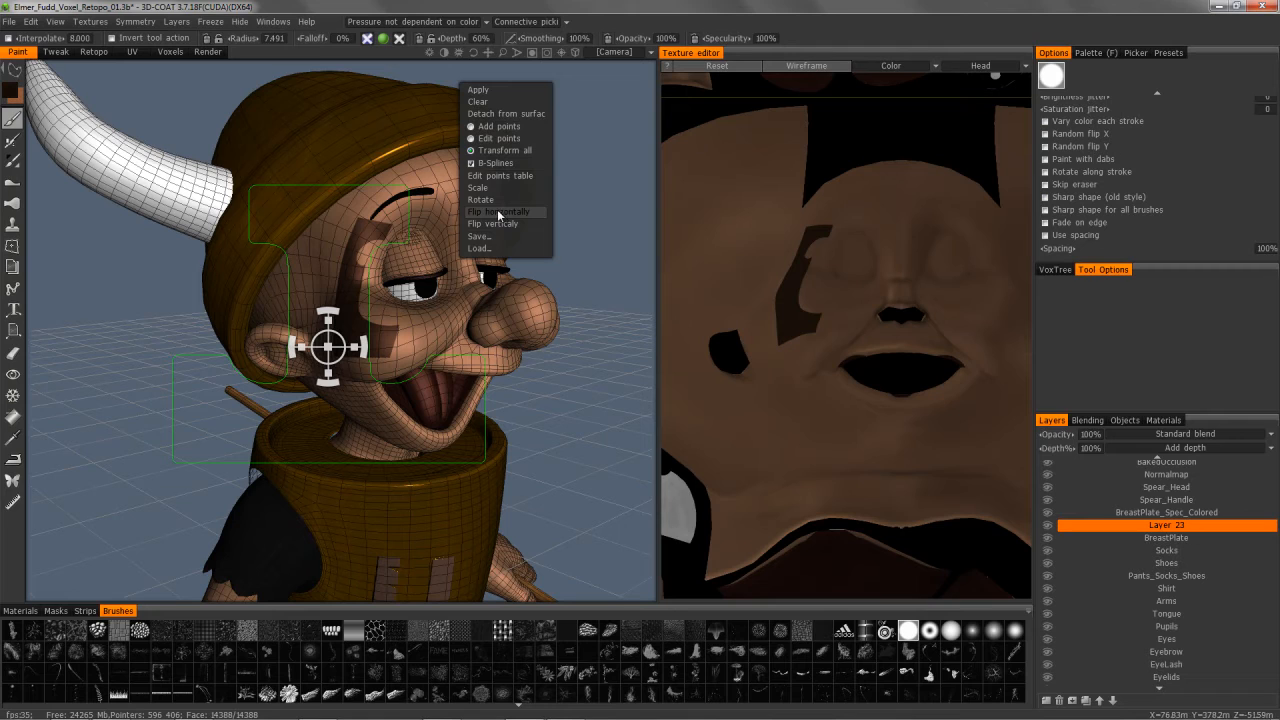
{"action": "left_click", "coordinate": [495, 138]}
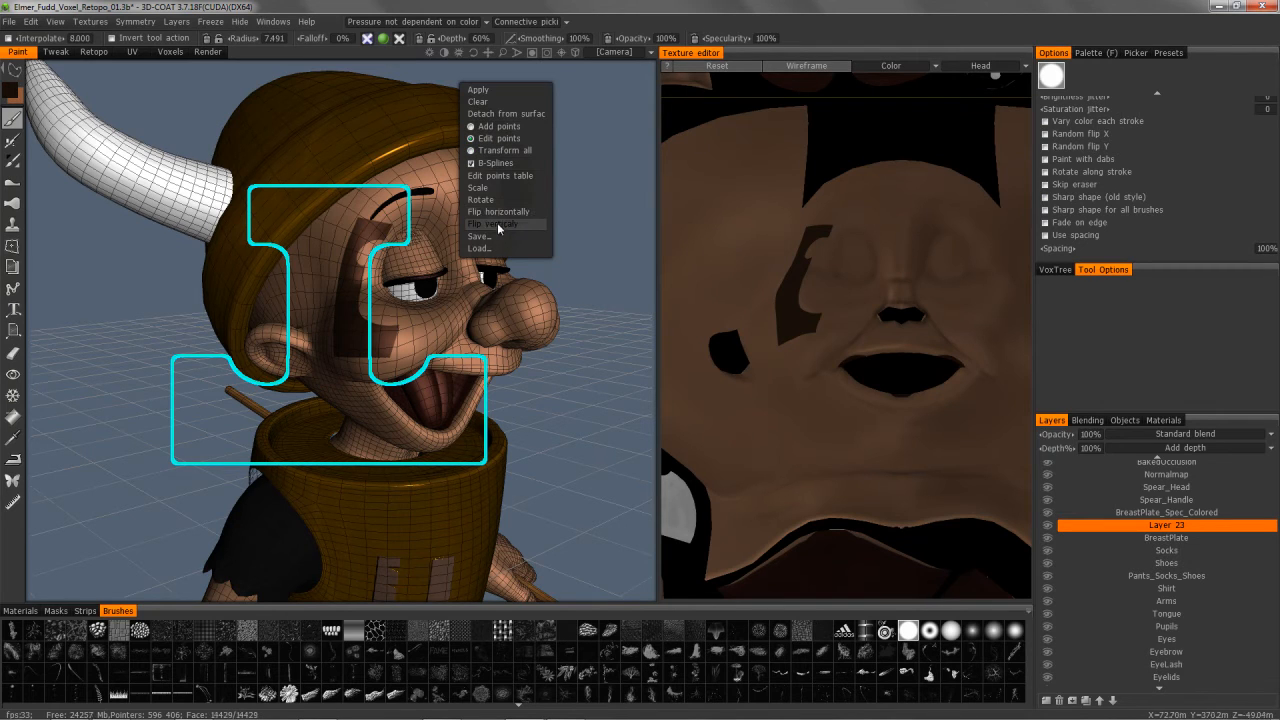
{"action": "left_click", "coordinate": [498, 226]}
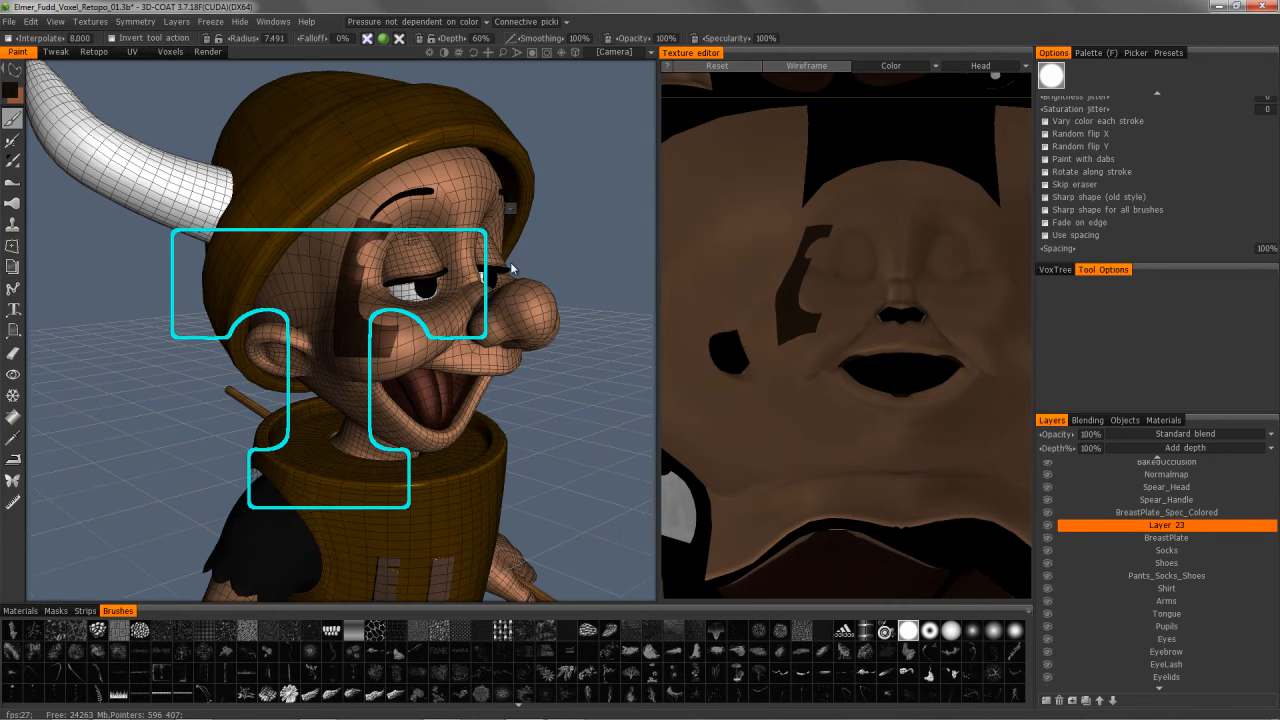
Step: Shrink the T spline to about a quarter of its size and place it on the forehead between the eyebrows
{"action": "right_click", "coordinate": [514, 210]}
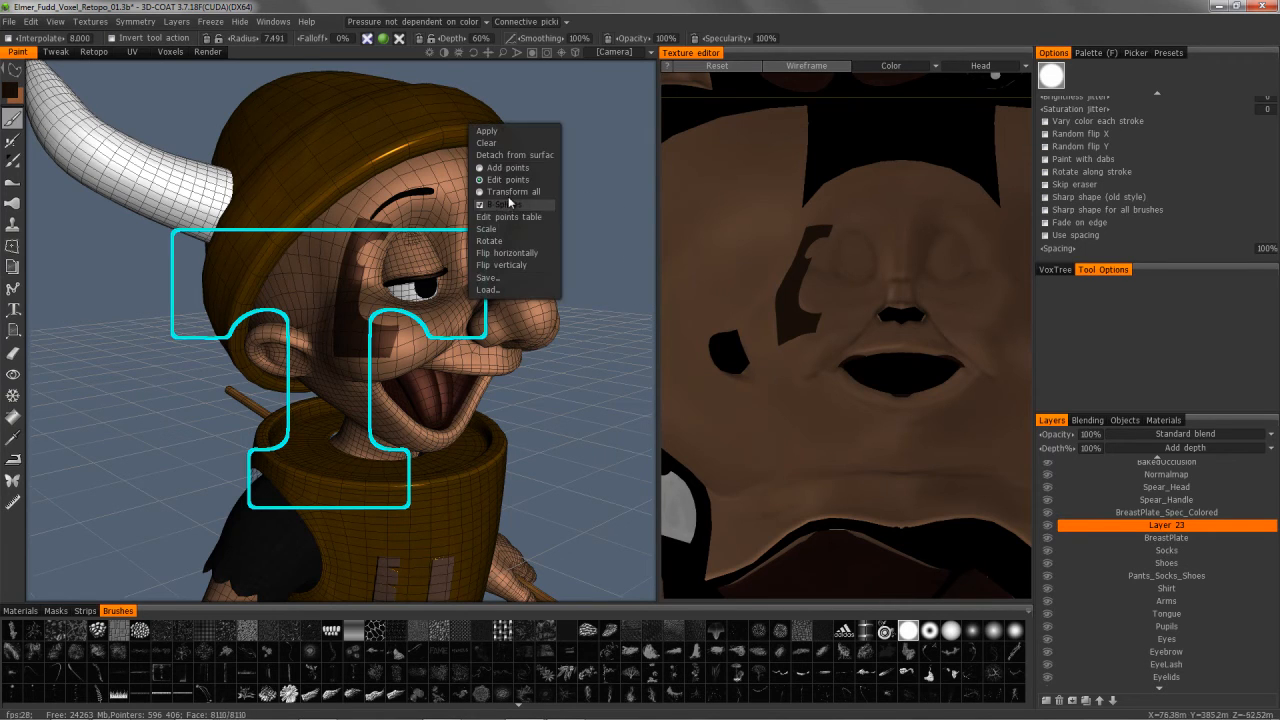
{"action": "left_click", "coordinate": [509, 191]}
{"action": "left_click_drag", "start_coordinate": [318, 347], "coordinate": [247, 345]}
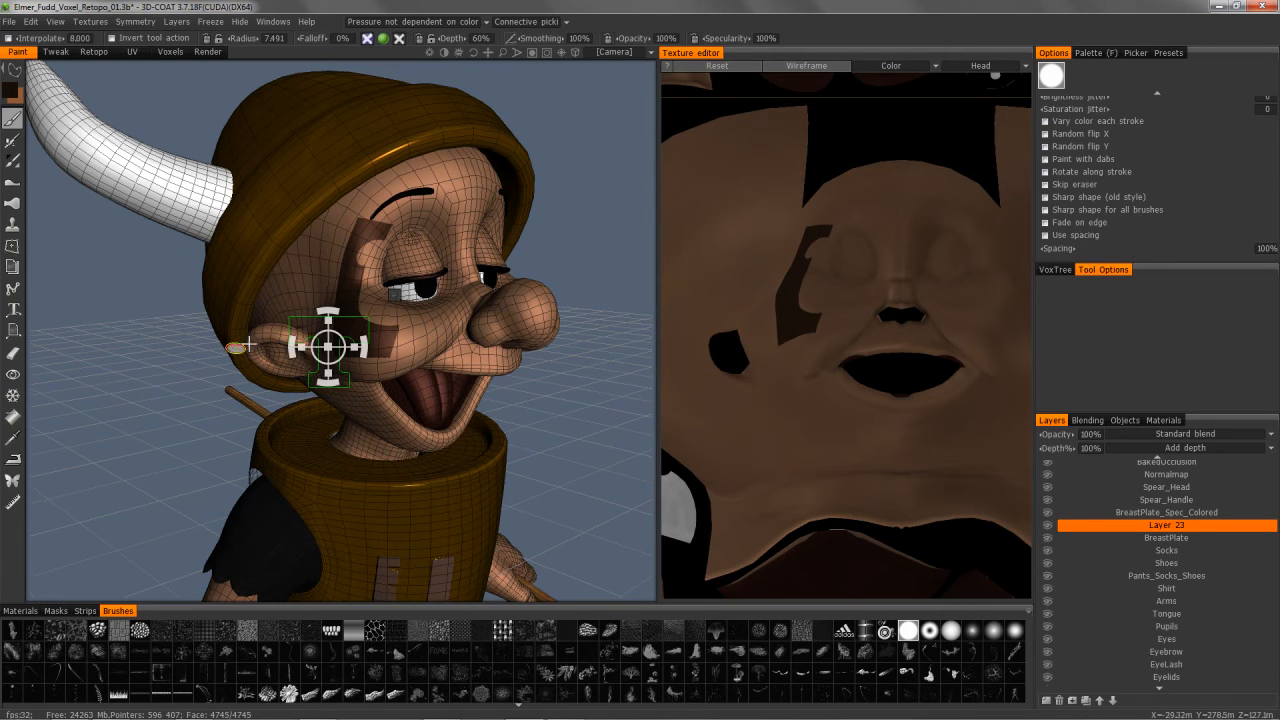
{"action": "left_click_drag", "start_coordinate": [330, 345], "coordinate": [455, 193]}
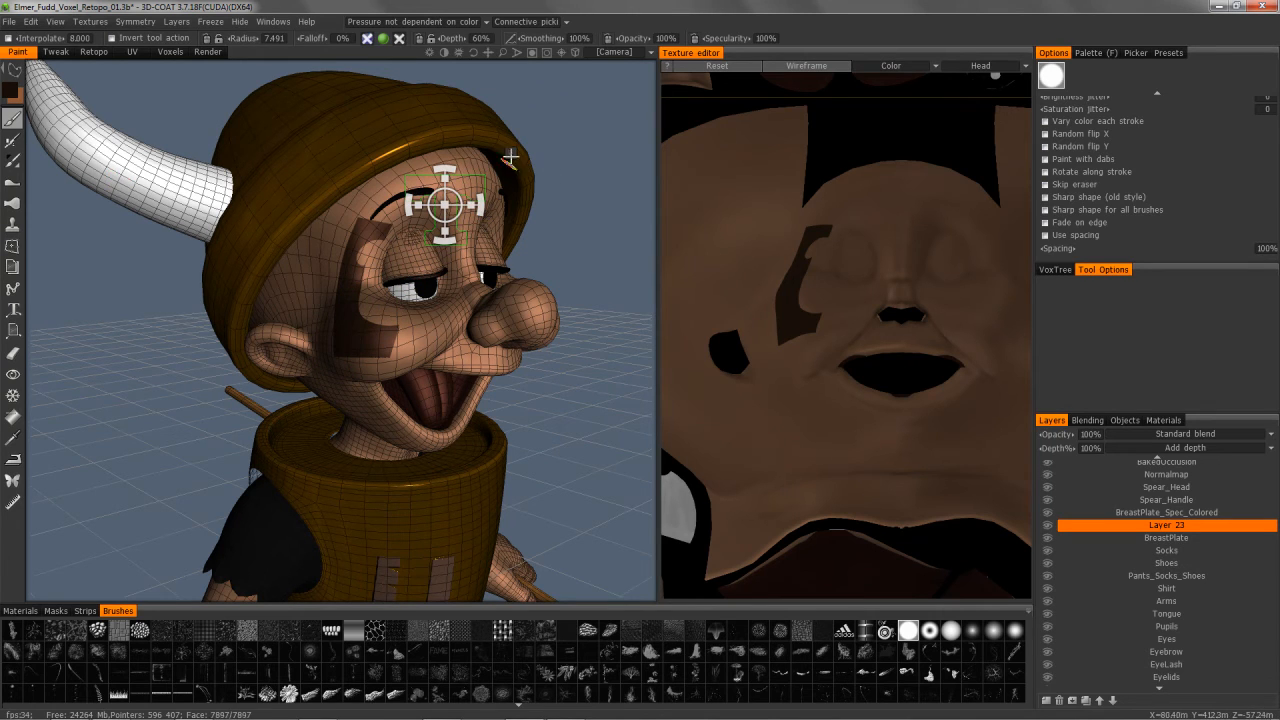
{"action": "mouse_move", "coordinate": [510, 154]}
{"action": "left_click", "coordinate": [497, 127]}
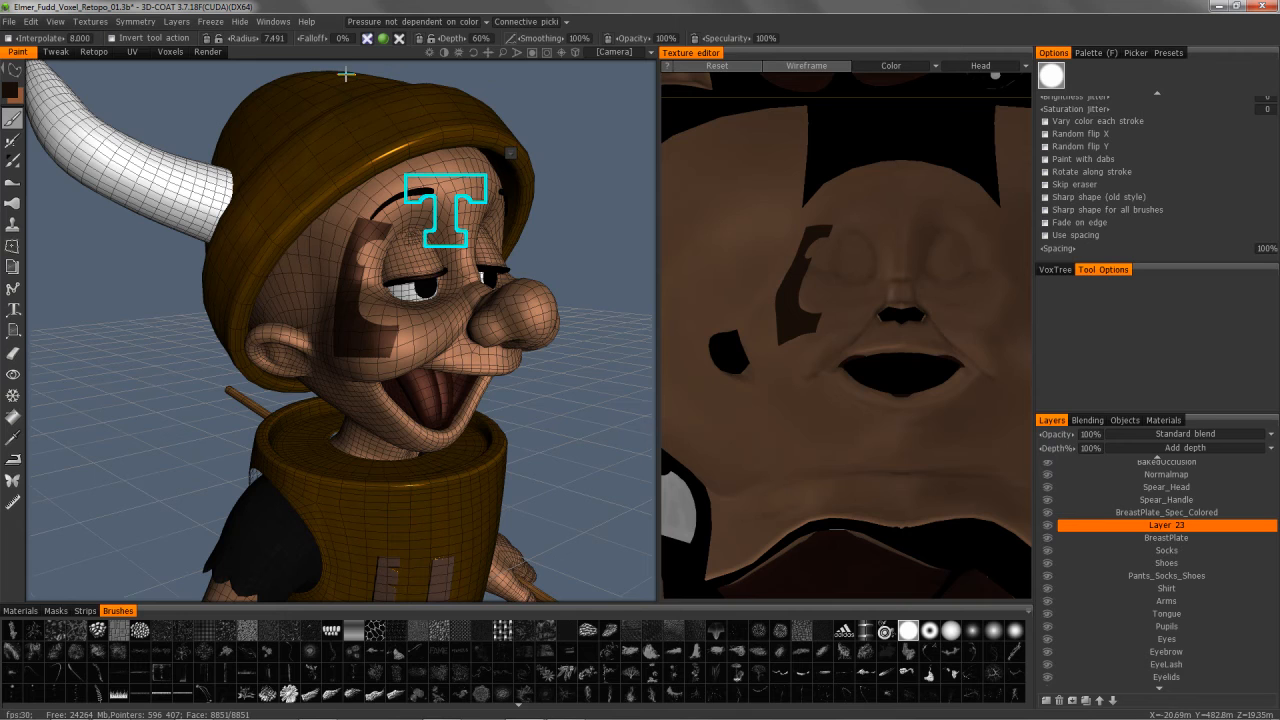
Step: Try filling the T shape on the forehead with the dark brown color
{"action": "key", "text": "Return"}
{"action": "key", "text": "Escape"}
{"action": "mouse_move", "coordinate": [408, 257]}
{"action": "left_mouse_down", "text": "alt"}
{"action": "mouse_move", "coordinate": [340, 270]}
{"action": "mouse_move", "coordinate": [323, 249]}
{"action": "mouse_move", "coordinate": [370, 258]}
{"action": "mouse_move", "coordinate": [327, 188]}
{"action": "left_mouse_up", "text": "alt"}
{"action": "key", "text": "ctrl+z"}
{"action": "key", "text": "ctrl+z"}
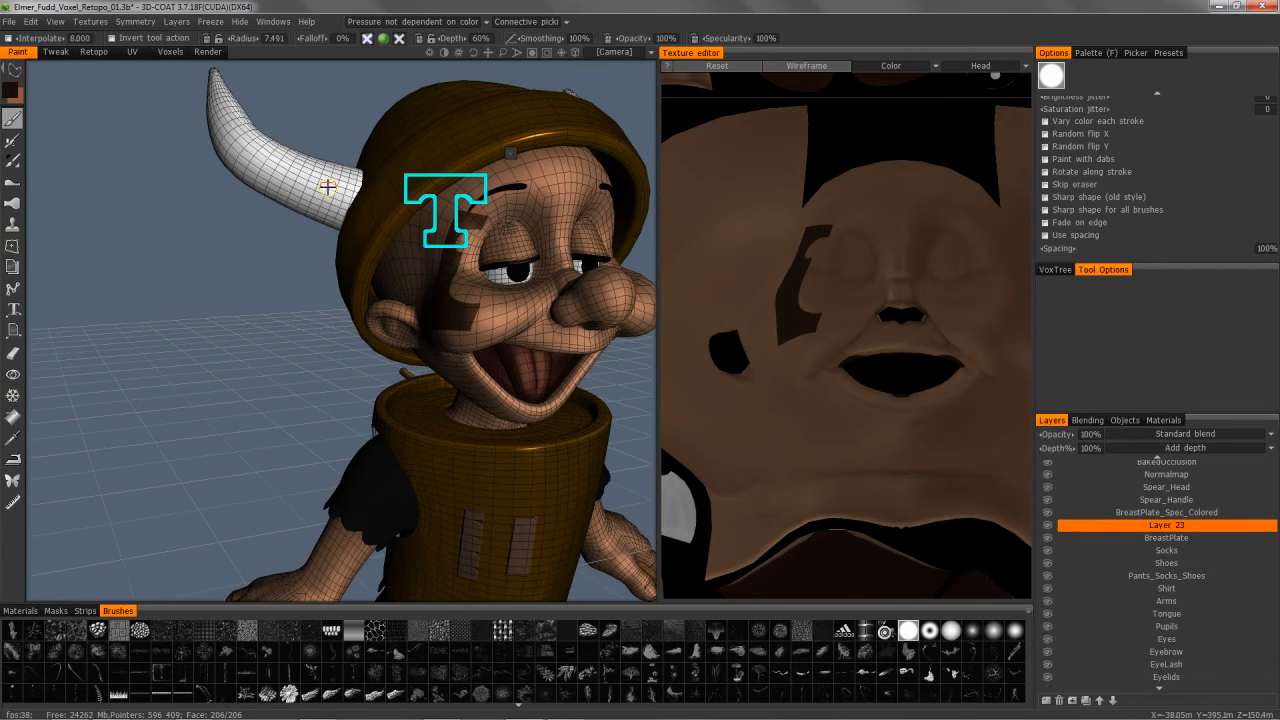
Step: Delete Layer 23 and choose the circle stroke mode
{"action": "left_click", "coordinate": [1059, 700]}
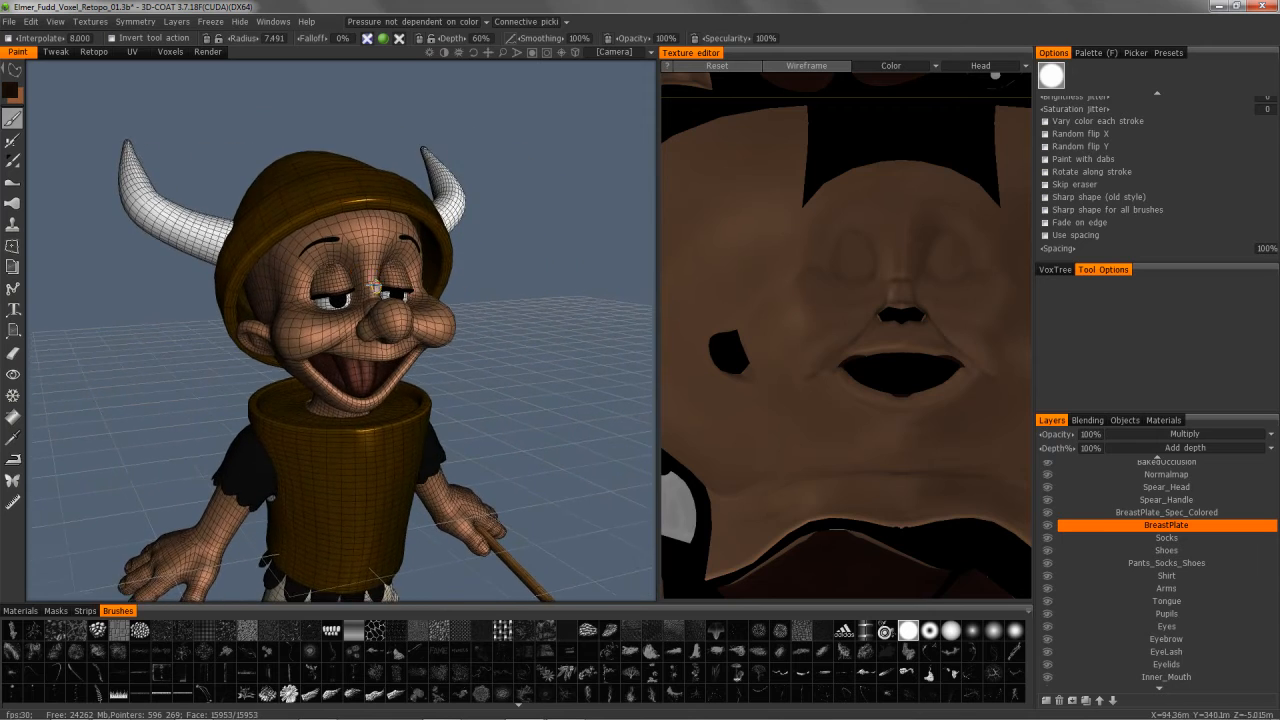
{"action": "left_click", "coordinate": [14, 70]}
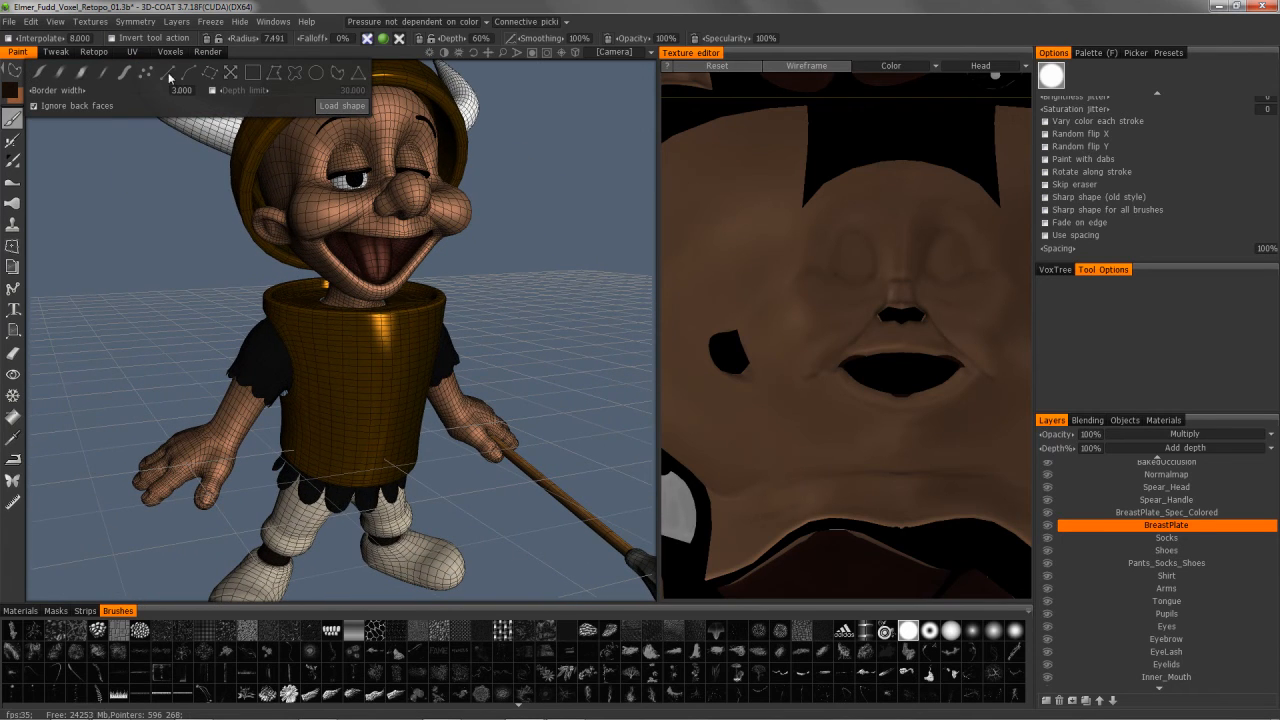
{"action": "left_click", "coordinate": [315, 73]}
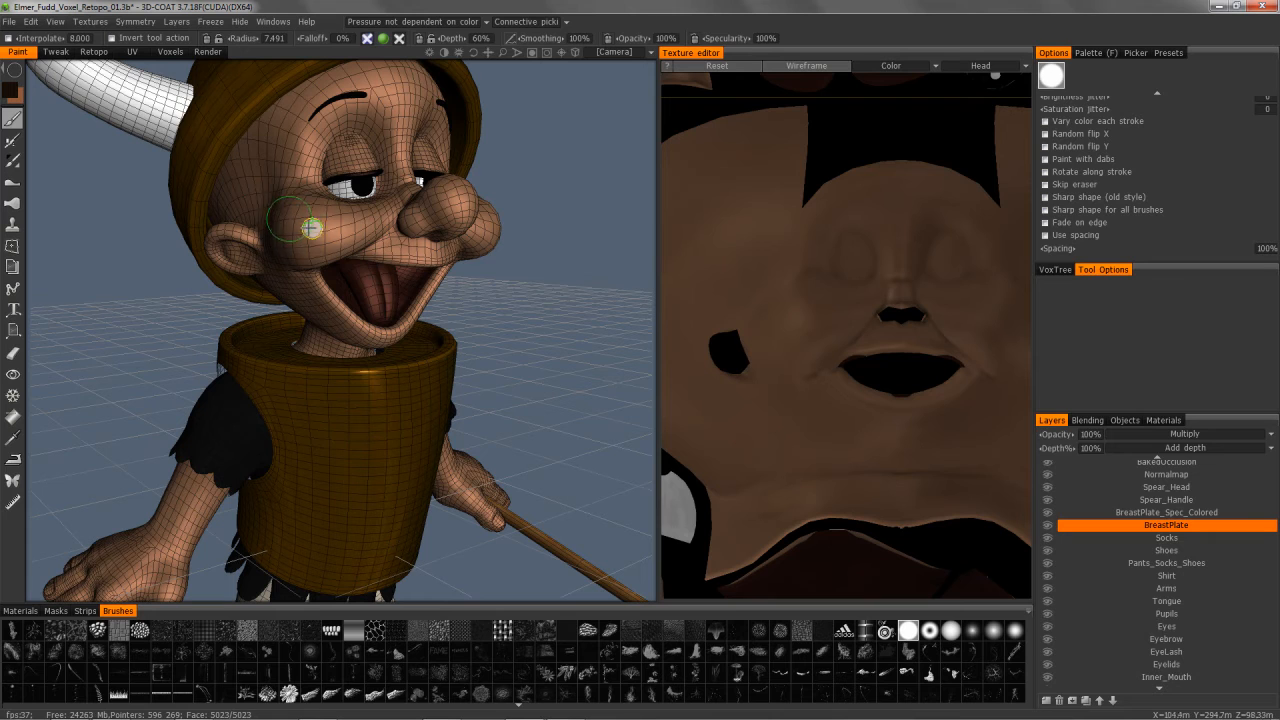
Step: Try painting a filled circle on the cheek from the front three-quarter view
{"action": "left_click", "coordinate": [290, 219]}
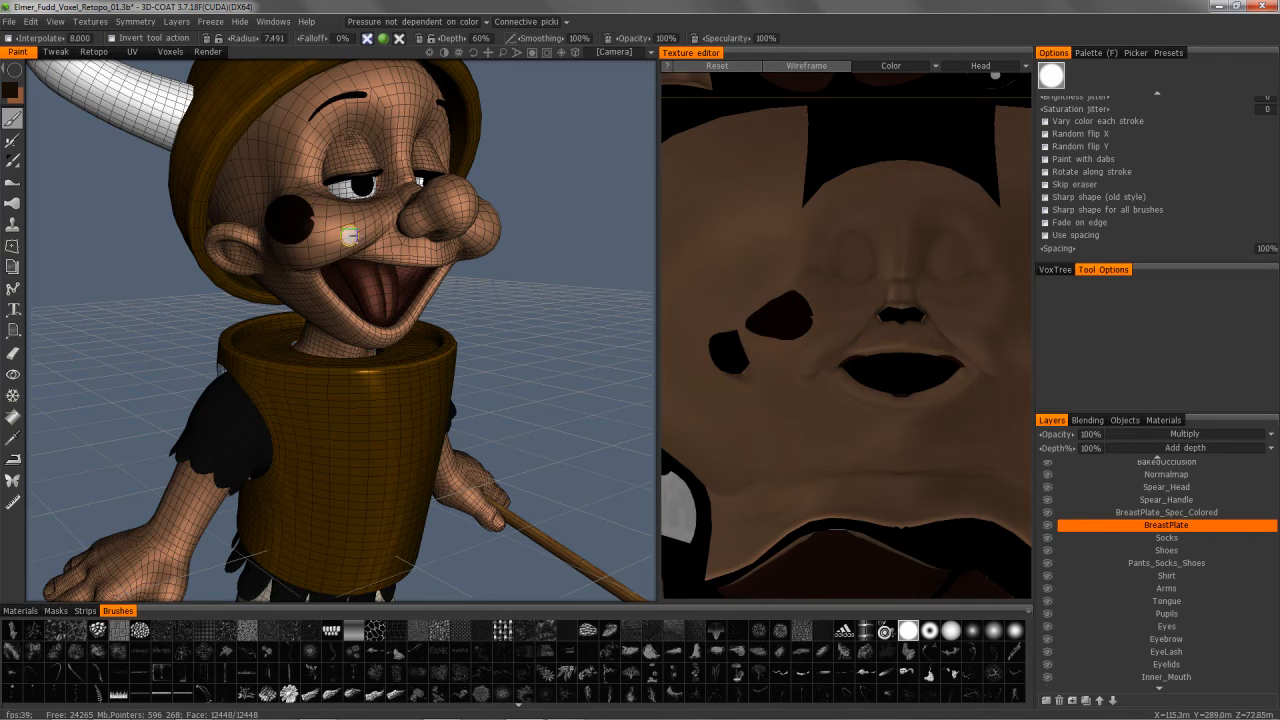
{"action": "mouse_move", "coordinate": [360, 281]}
{"action": "left_mouse_down", "text": "alt"}
{"action": "mouse_move", "coordinate": [284, 281]}
{"action": "mouse_move", "coordinate": [323, 251]}
{"action": "mouse_move", "coordinate": [254, 165]}
{"action": "mouse_move", "coordinate": [346, 264]}
{"action": "left_mouse_up", "text": "alt"}
{"action": "key", "text": "ctrl+z"}
Step: Paint a filled dark brown circle on the cheek while viewing the cheek straight on
{"action": "right_click_drag", "start_coordinate": [346, 264], "coordinate": [308, 346], "text": "alt"}
{"action": "left_click_drag", "start_coordinate": [308, 346], "coordinate": [326, 388], "text": "alt"}
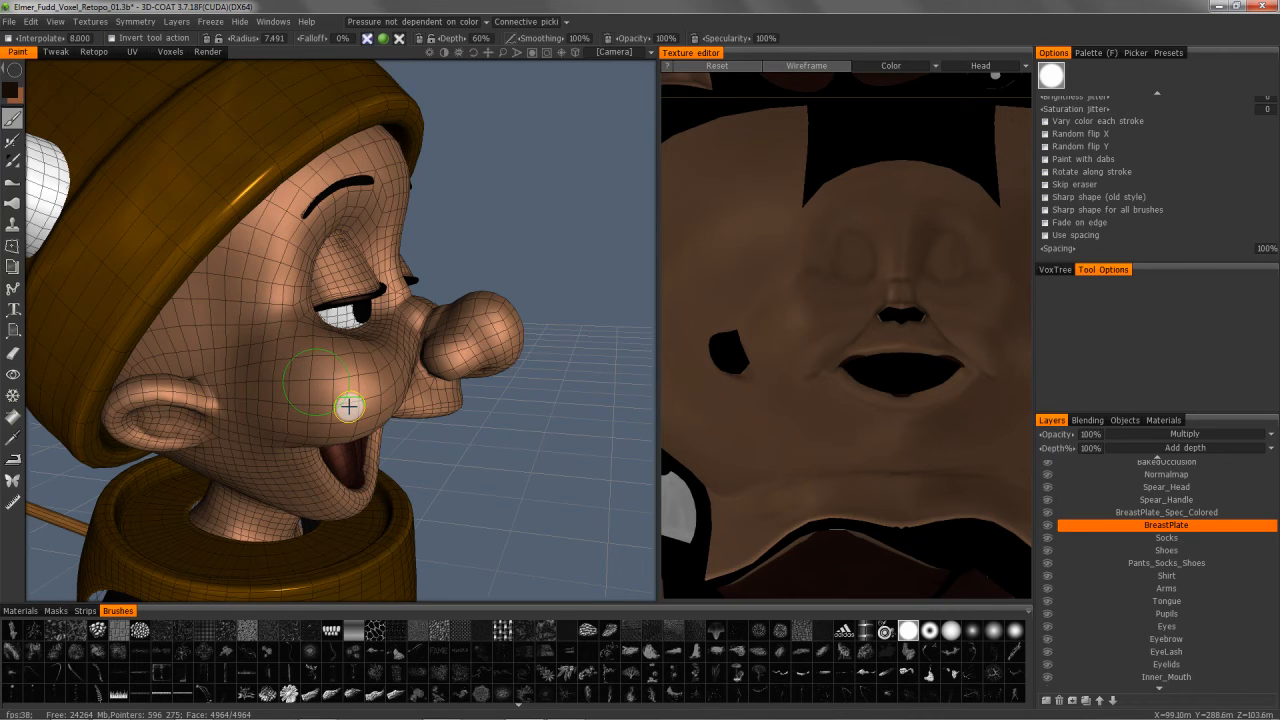
{"action": "left_click", "coordinate": [316, 381]}
Step: Choose the single-polygon stroke mode and paint two separate polygons beside the circle on the cheek
{"action": "mouse_move", "coordinate": [418, 459]}
{"action": "left_mouse_down", "text": "alt"}
{"action": "mouse_move", "coordinate": [371, 430]}
{"action": "mouse_move", "coordinate": [295, 425]}
{"action": "left_mouse_up", "text": "alt"}
{"action": "scroll", "coordinate": [375, 430], "scroll_direction": "down", "scroll_amount": 5}
{"action": "mouse_move", "coordinate": [16, 72]}
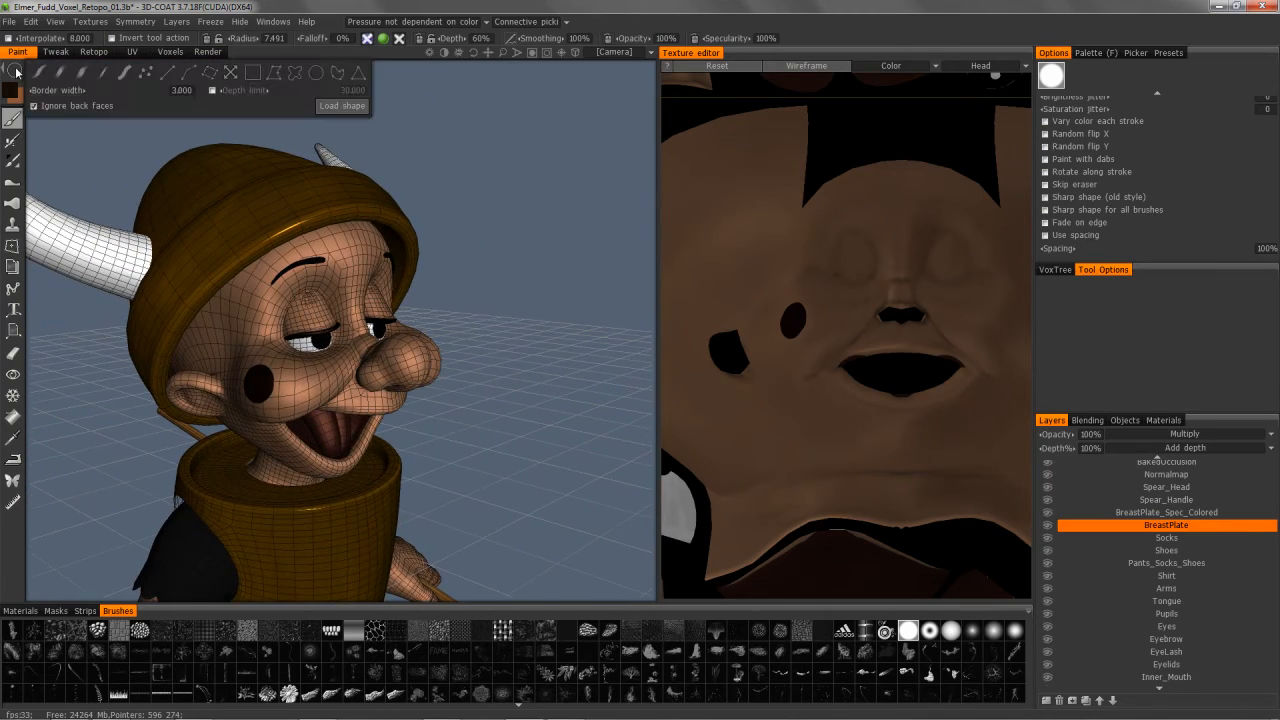
{"action": "left_click", "coordinate": [358, 75]}
{"action": "left_click_drag", "start_coordinate": [304, 386], "coordinate": [290, 374], "text": "alt"}
{"action": "left_click", "coordinate": [289, 375]}
{"action": "left_click", "coordinate": [316, 392]}
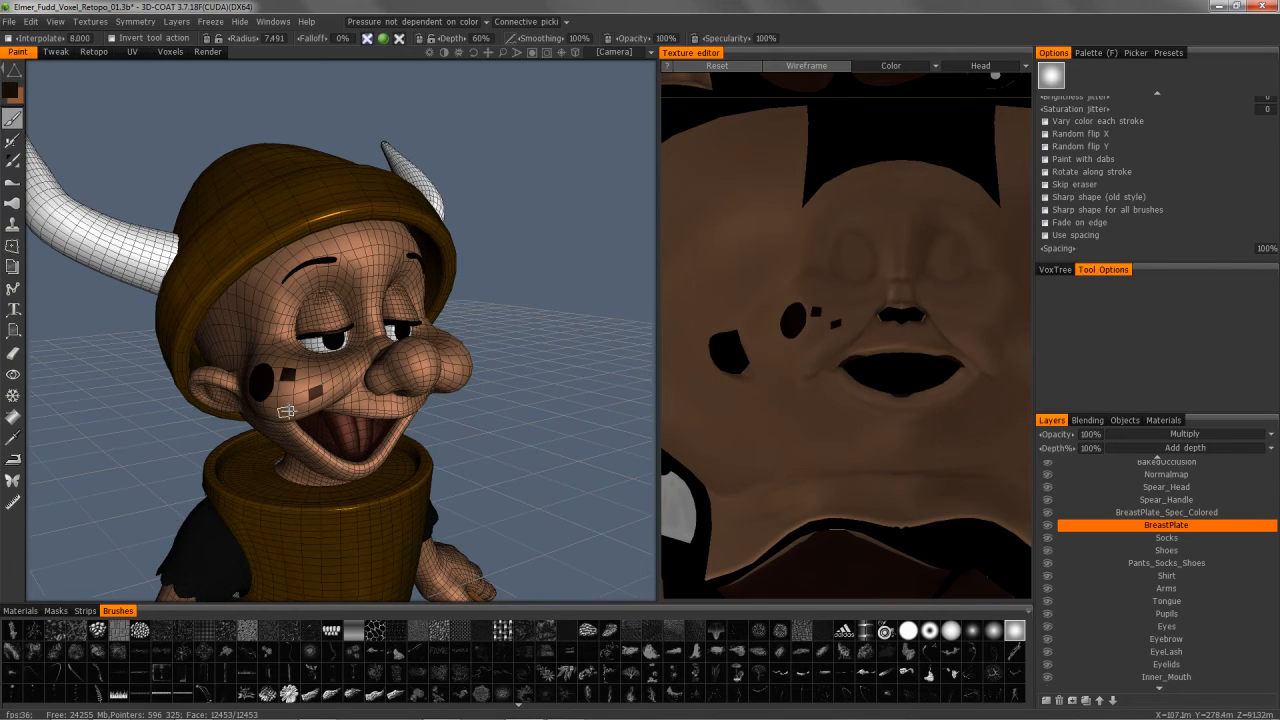
Step: Fill the polygons between and below the two painted ones to form a solid dark patch on the cheek
{"action": "left_click_drag", "start_coordinate": [287, 408], "coordinate": [285, 388], "text": "alt"}
{"action": "left_click", "coordinate": [285, 388]}
{"action": "left_click", "coordinate": [301, 389]}
{"action": "left_click", "coordinate": [325, 388]}
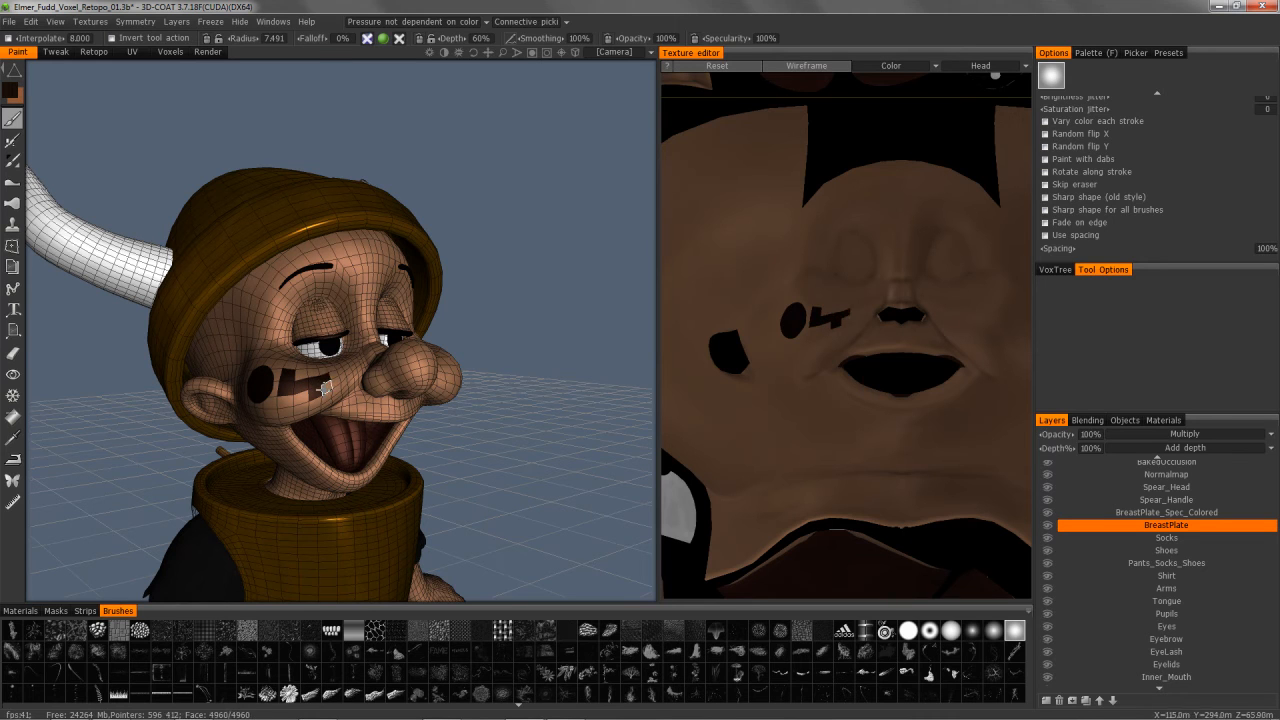
{"action": "left_click", "coordinate": [304, 397]}
{"action": "left_click", "coordinate": [326, 389]}
{"action": "left_click", "coordinate": [287, 403]}
Step: Paint the polygons across the front of the nose dark brown in the single-polygon mode
{"action": "mouse_move", "coordinate": [287, 403]}
{"action": "left_mouse_down", "text": "alt"}
{"action": "mouse_move", "coordinate": [304, 374]}
{"action": "mouse_move", "coordinate": [332, 372]}
{"action": "left_mouse_up", "text": "alt"}
{"action": "mouse_move", "coordinate": [17, 71]}
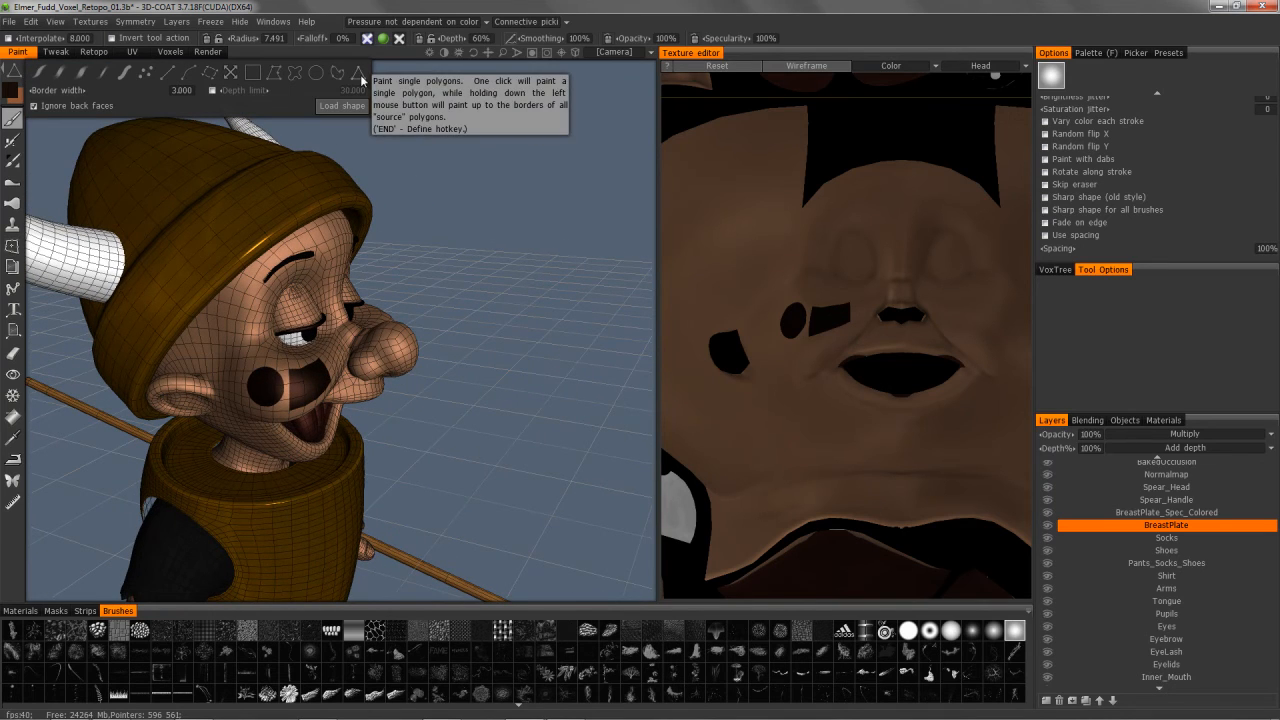
{"action": "left_click_drag", "start_coordinate": [466, 99], "coordinate": [392, 361], "text": "alt"}
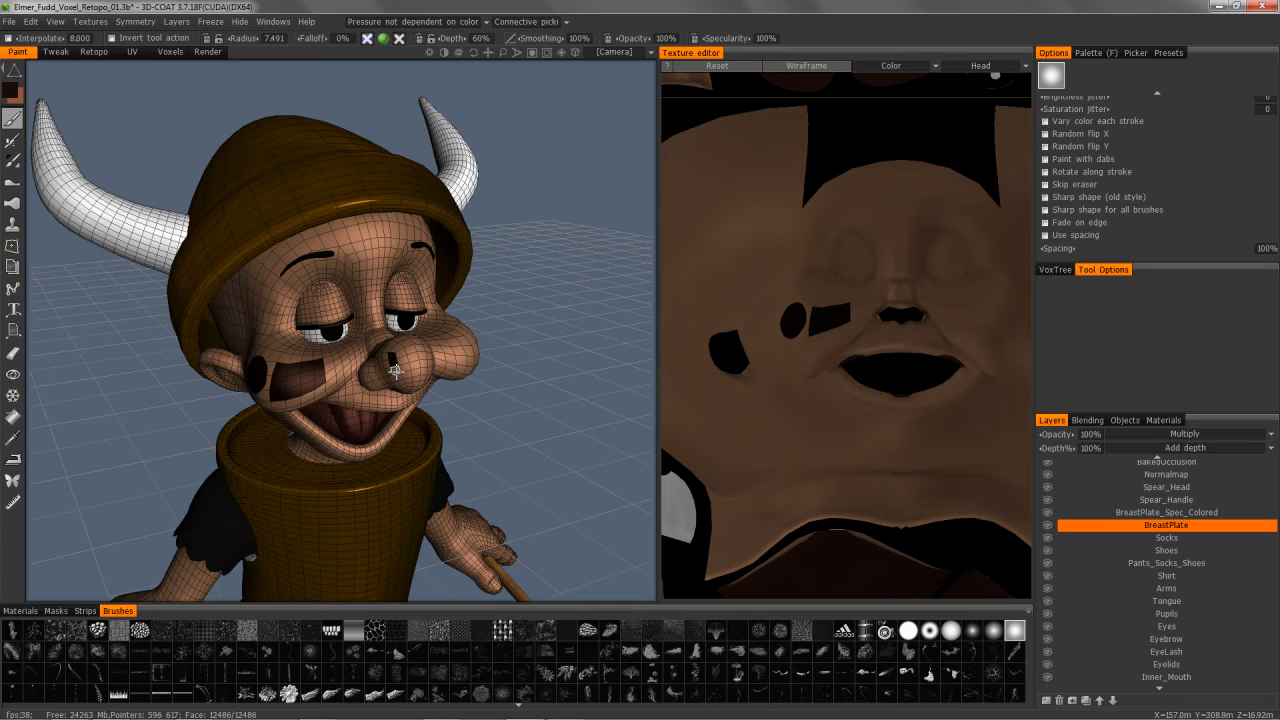
{"action": "left_click_drag", "start_coordinate": [398, 378], "coordinate": [428, 379], "text": "alt"}
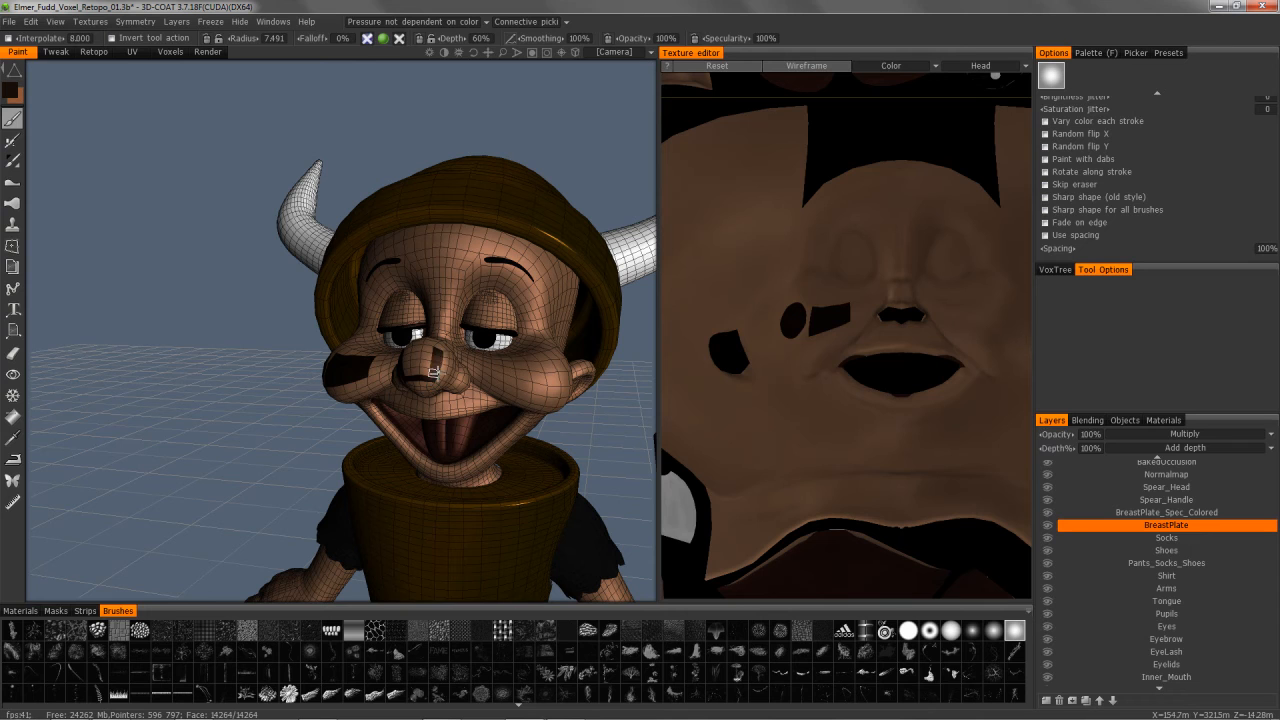
{"action": "left_click_drag", "start_coordinate": [415, 362], "coordinate": [50, 112], "text": "alt"}
Step: Show the list of saved brush presets
{"action": "left_click", "coordinate": [17, 75]}
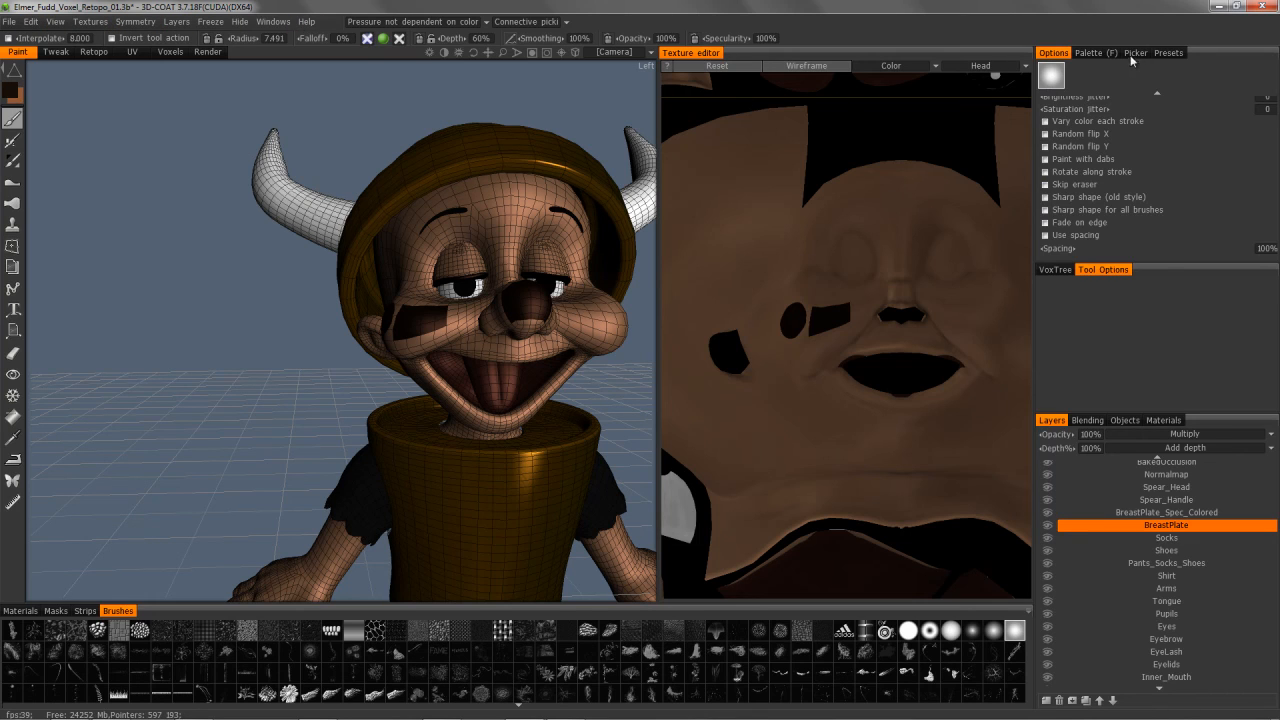
{"action": "left_click", "coordinate": [1170, 54]}
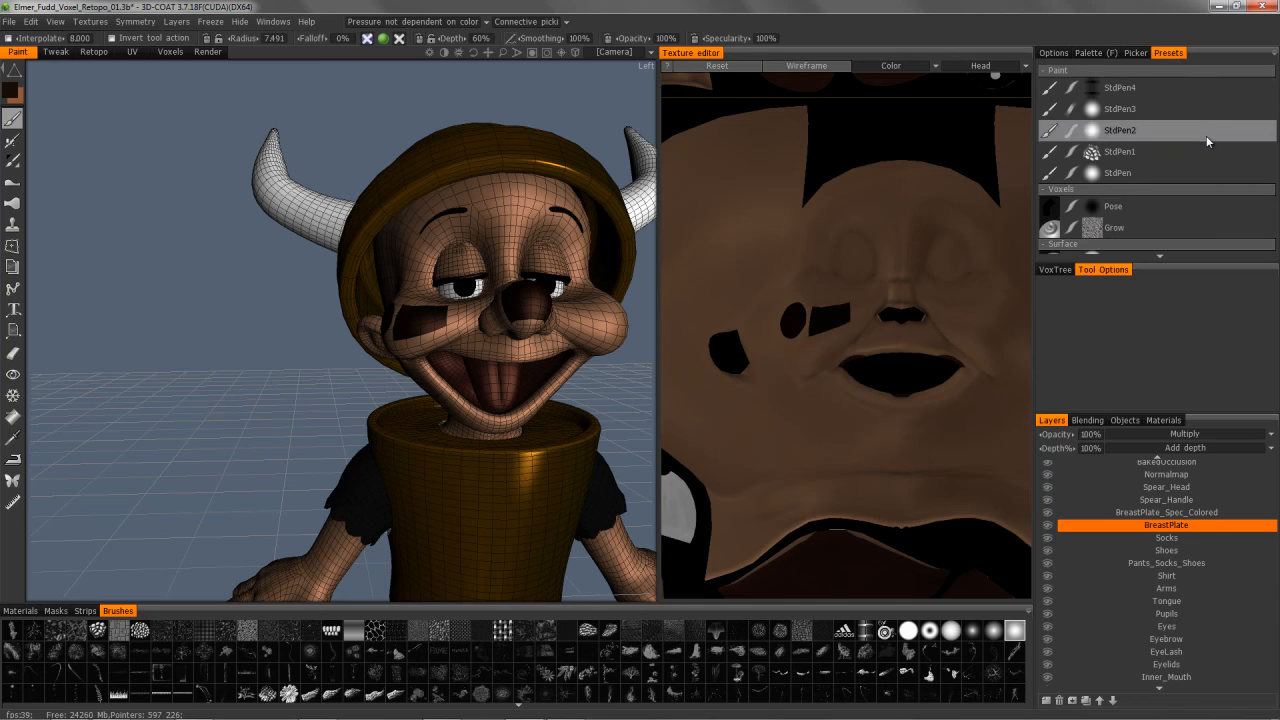